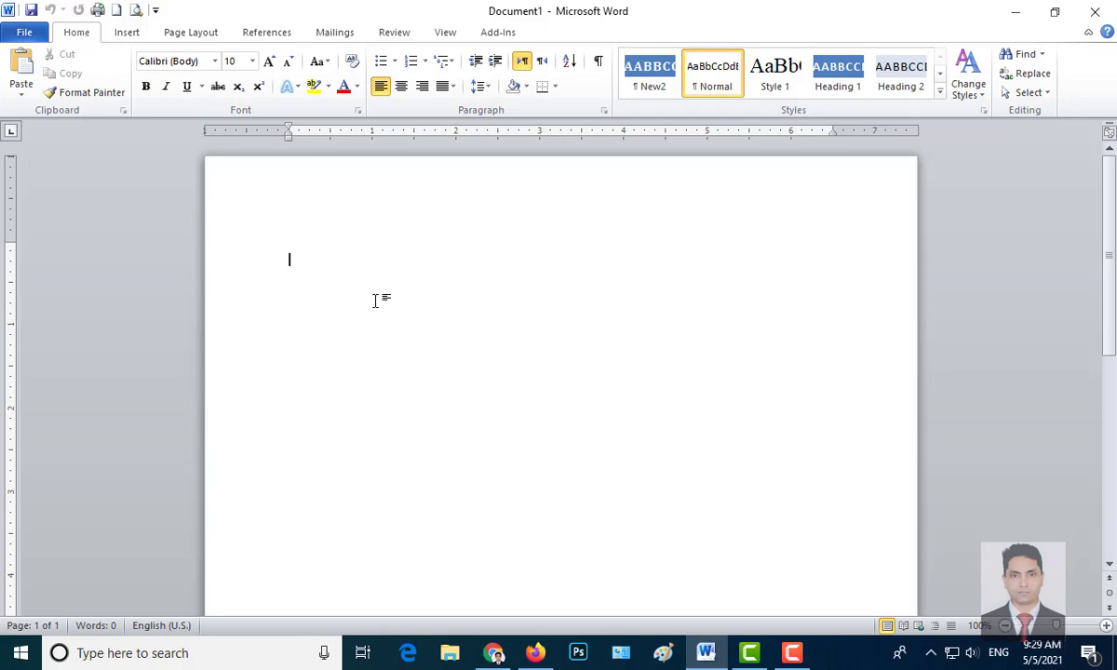
- Bring up the Insert ribbon above the still-empty Document1
left_click(130, 37)
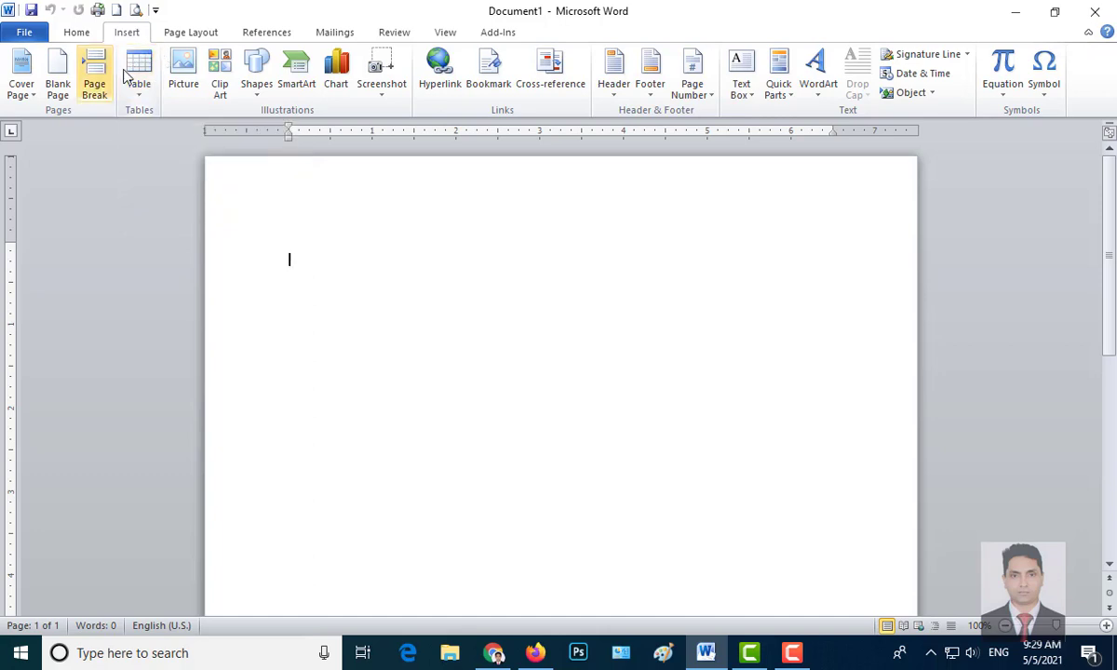
left_click(32, 94)
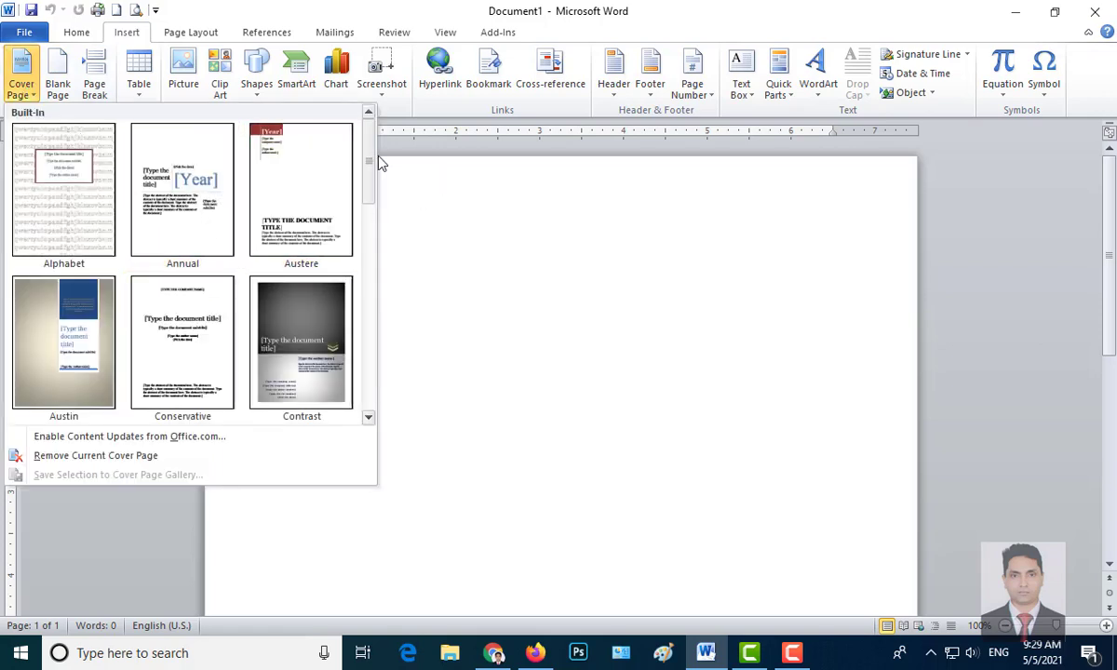
mouse_move(369, 154)
left_mouse_down()
mouse_move(376, 286)
mouse_move(380, 169)
left_mouse_up()
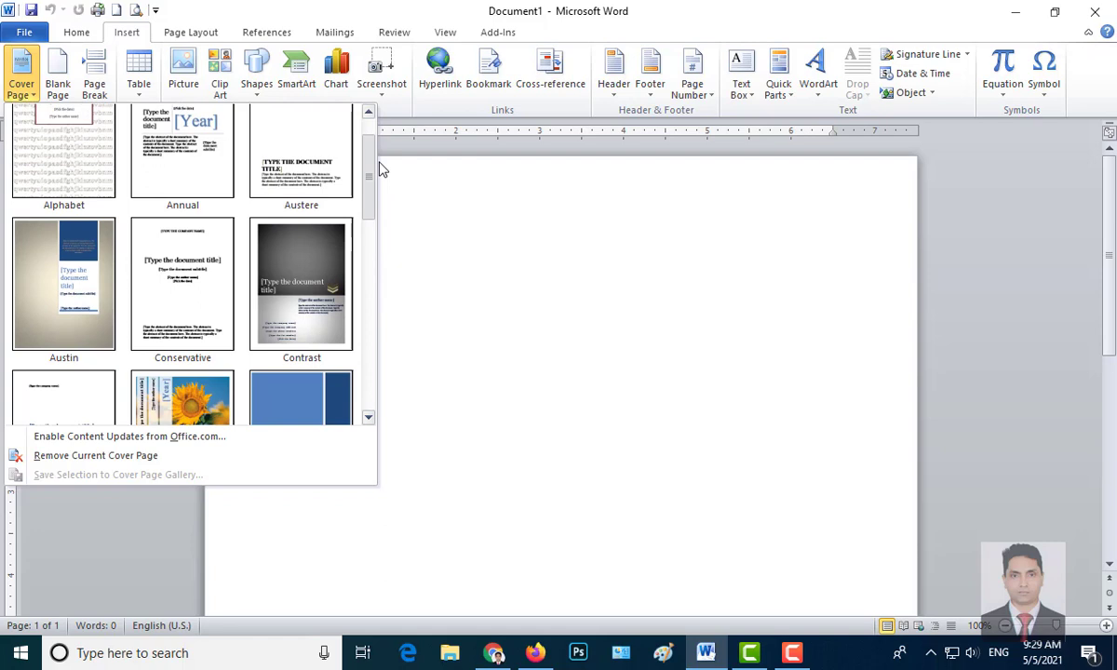
left_click_drag(380, 170, 379, 141)
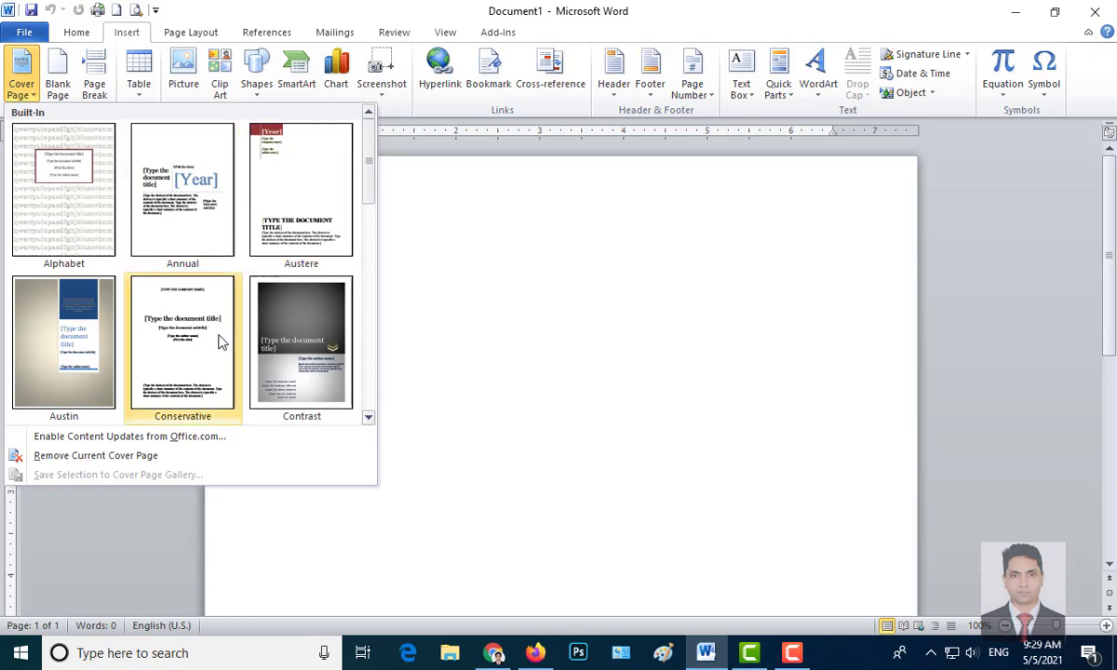
left_click(274, 349)
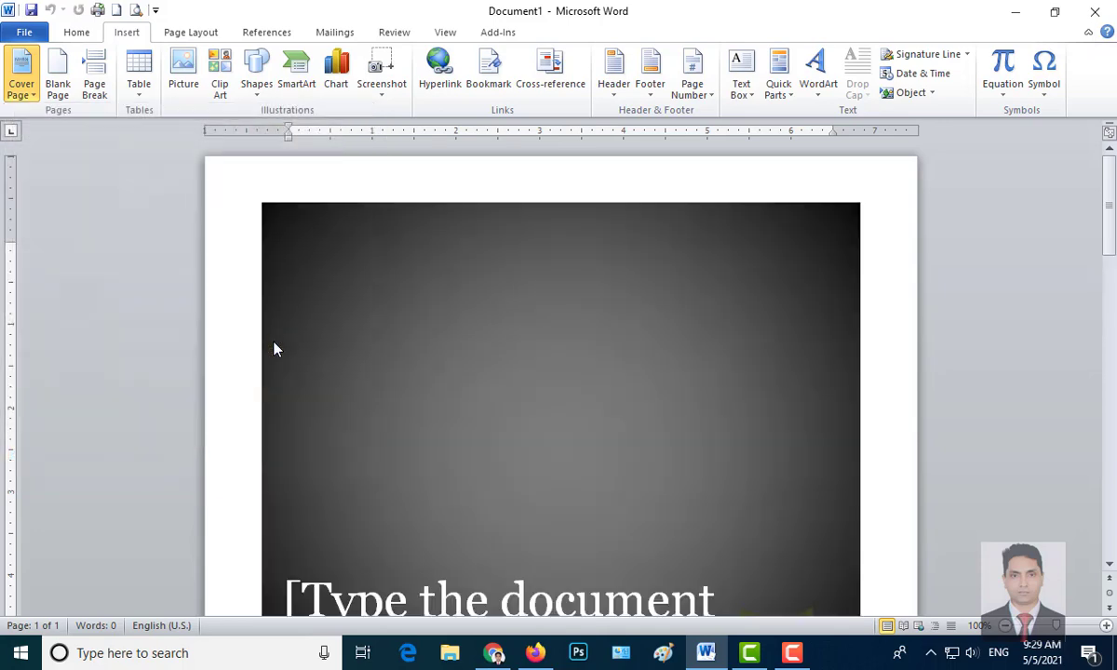
scroll(526, 431, "down", 3)
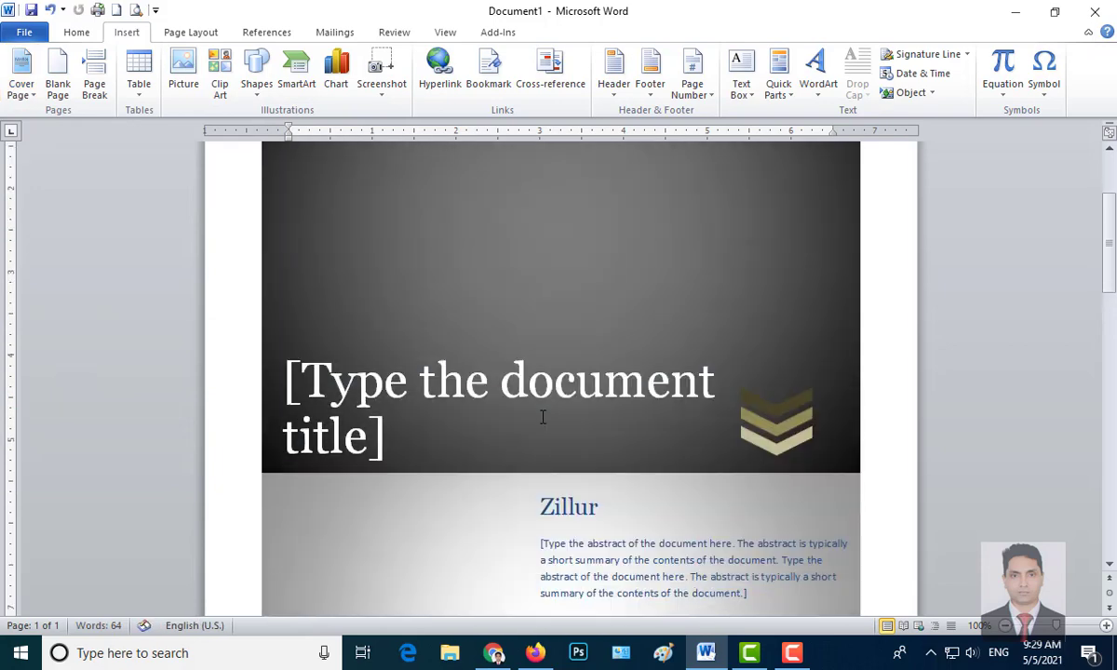
left_click(505, 386)
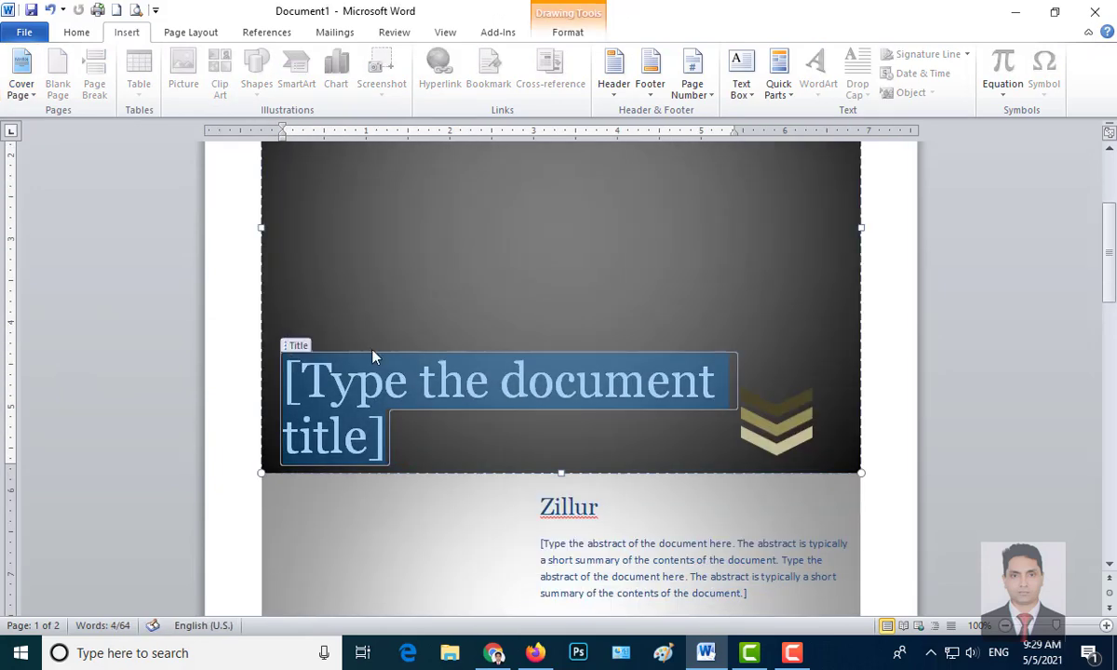
scroll(384, 170, "up", 3)
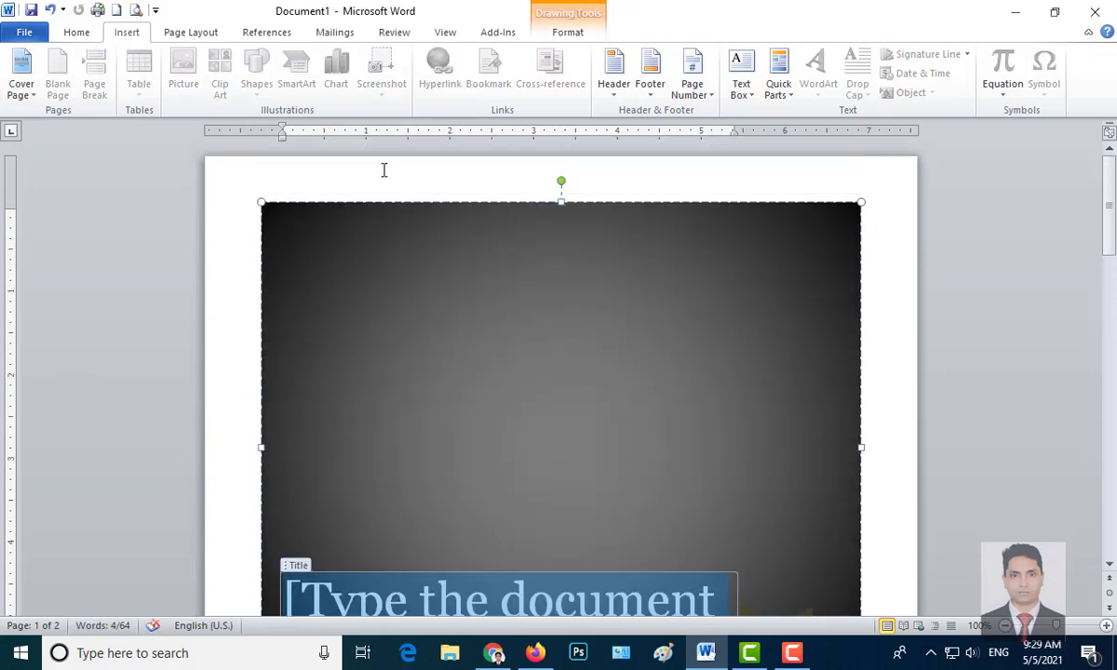
left_click(27, 91)
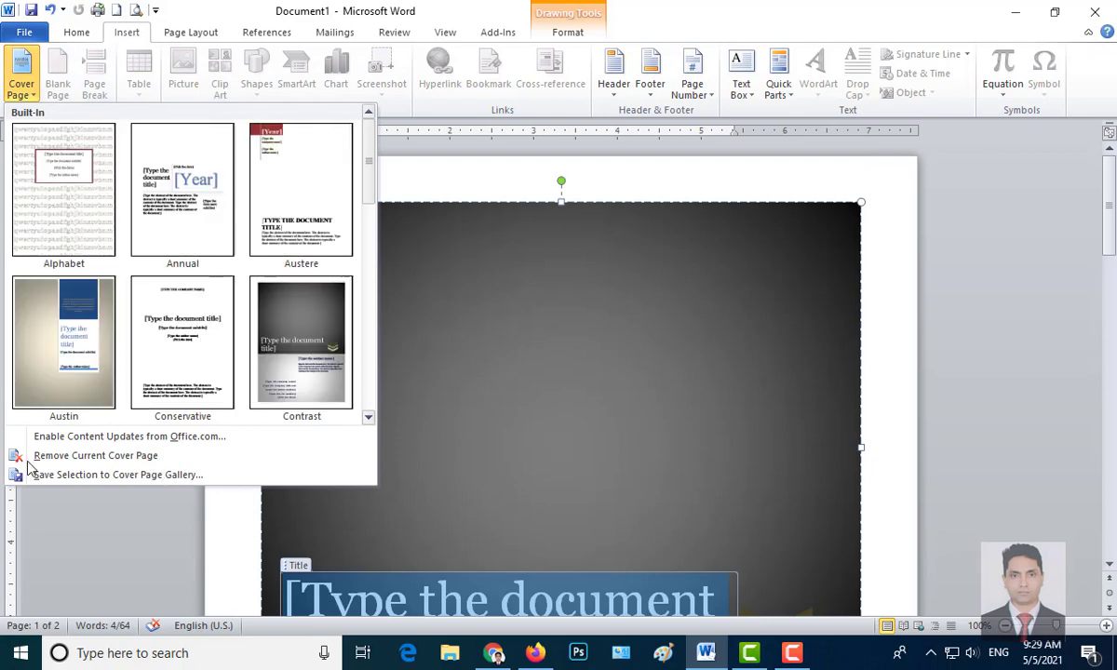
- Remove the inserted cover page, then add a blank page and a page break
left_click(107, 456)
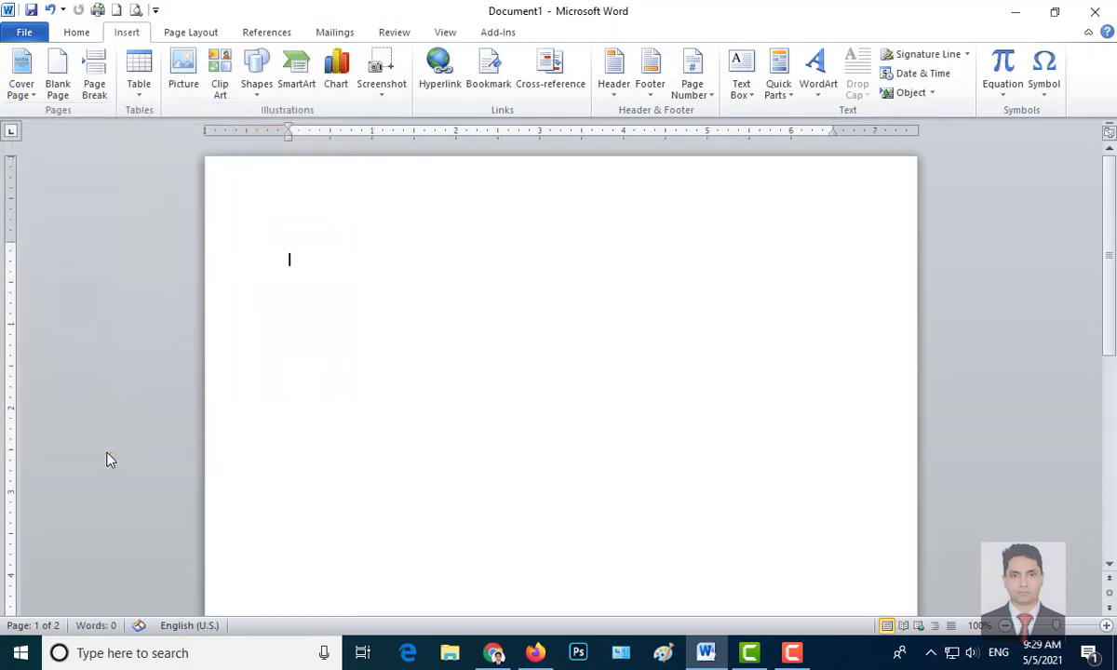
left_click(28, 91)
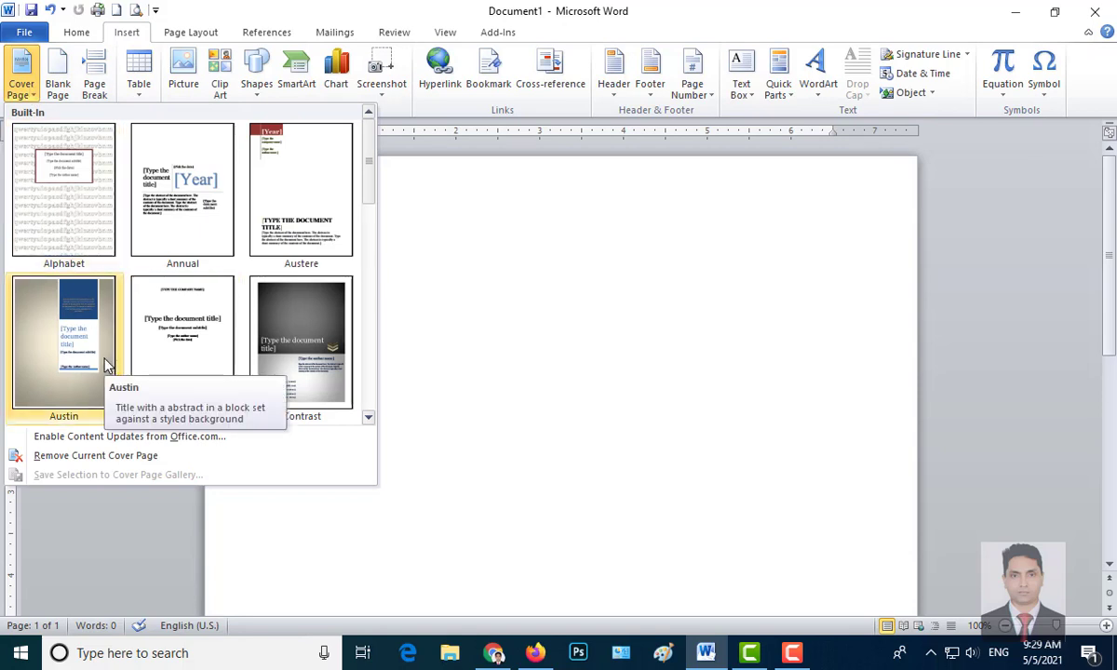
left_click(58, 82)
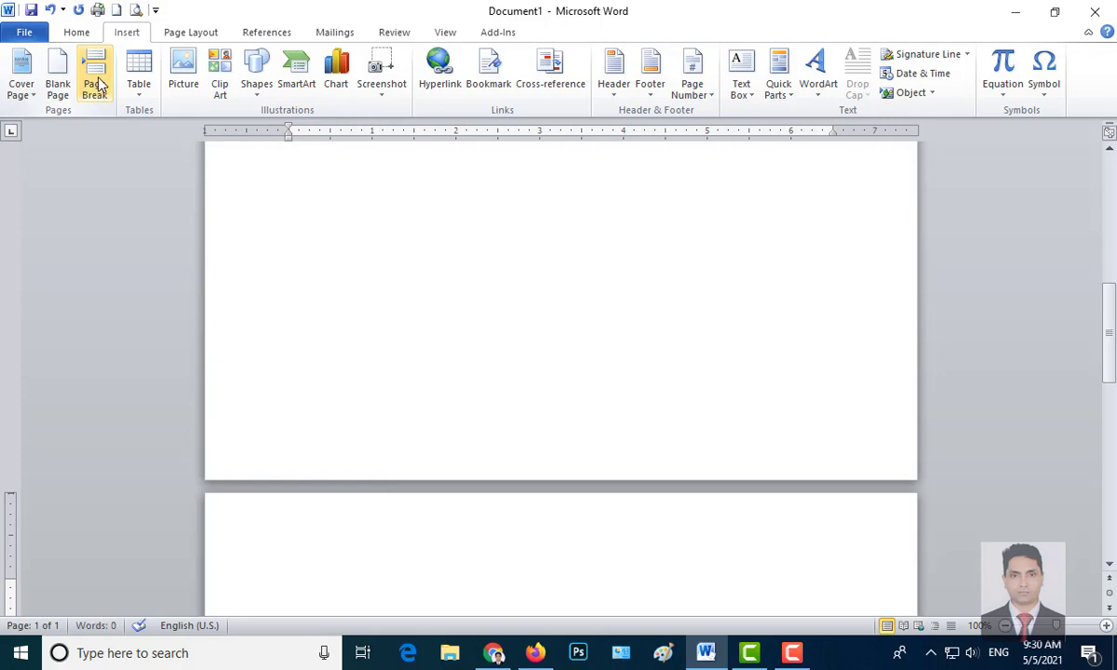
left_click(95, 86)
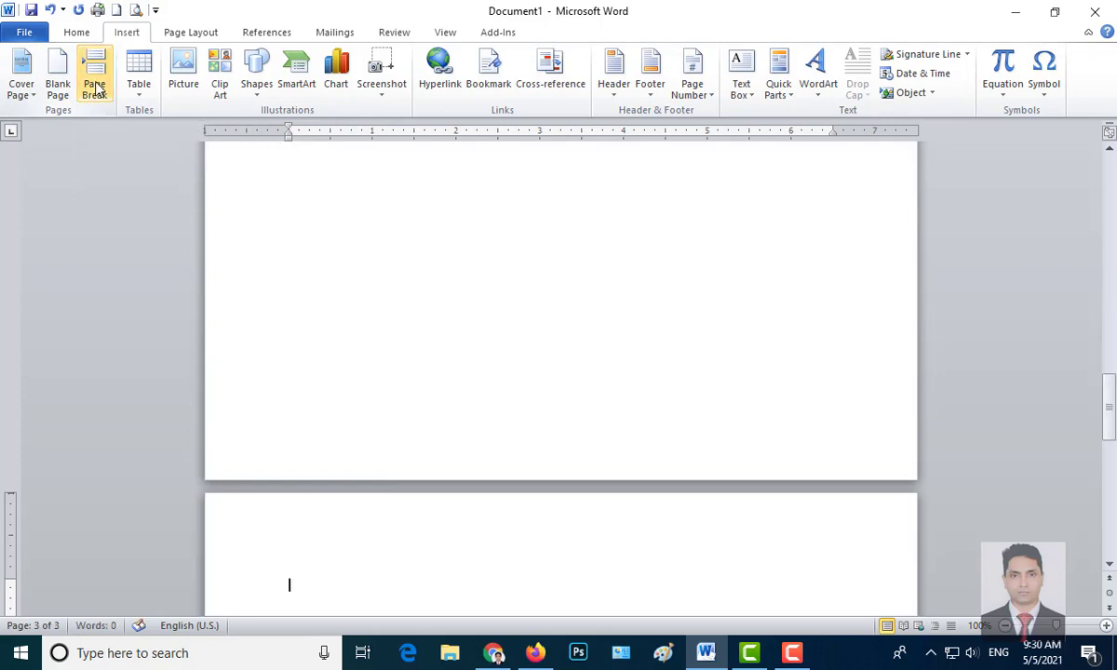
- Place the insertion point on the new empty page and bring up the Table options
scroll(285, 368, "up", 3)
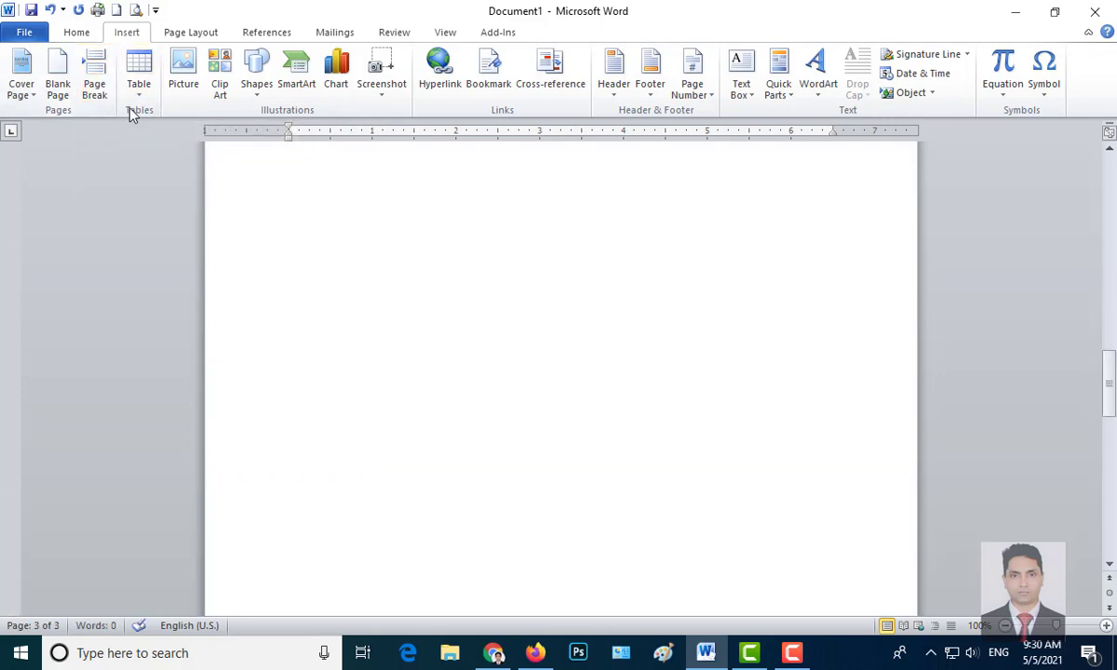
left_click(287, 247)
left_click(140, 93)
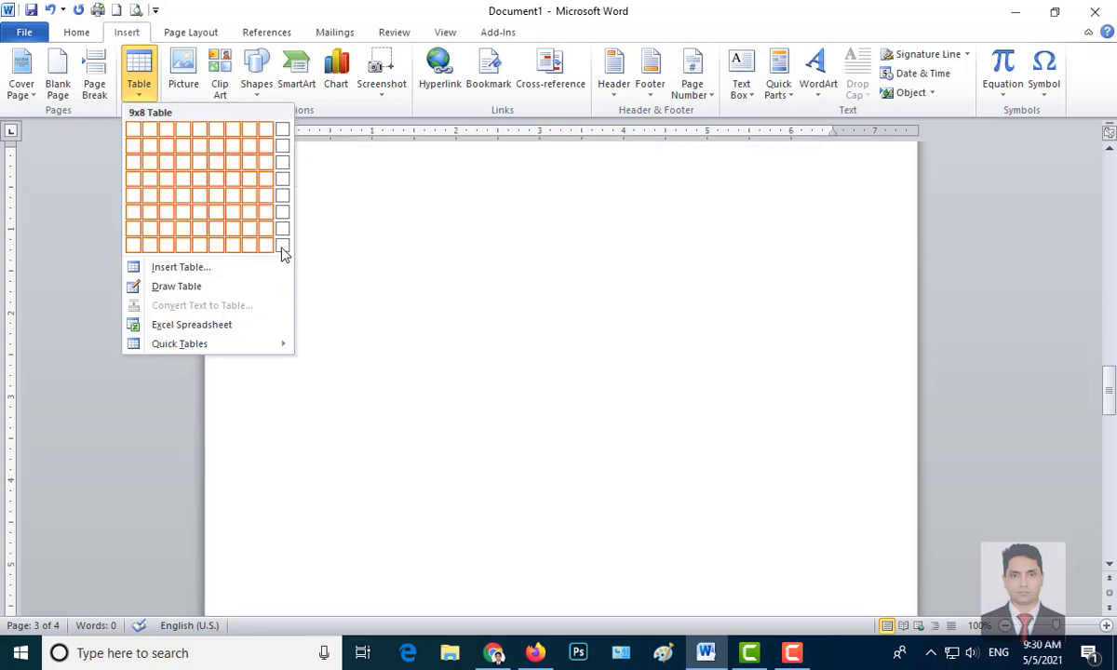
- Insert an empty table of 6 columns and 10 rows on page 3
left_click(175, 271)
type("10")
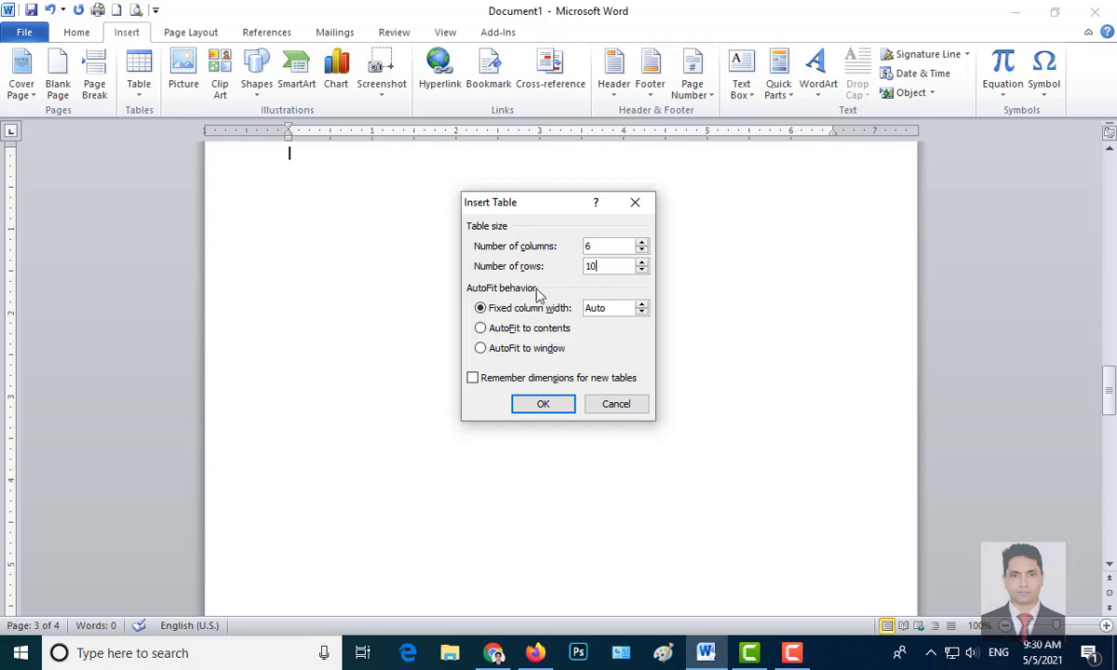
left_click(543, 404)
scroll(516, 333, "up", 4)
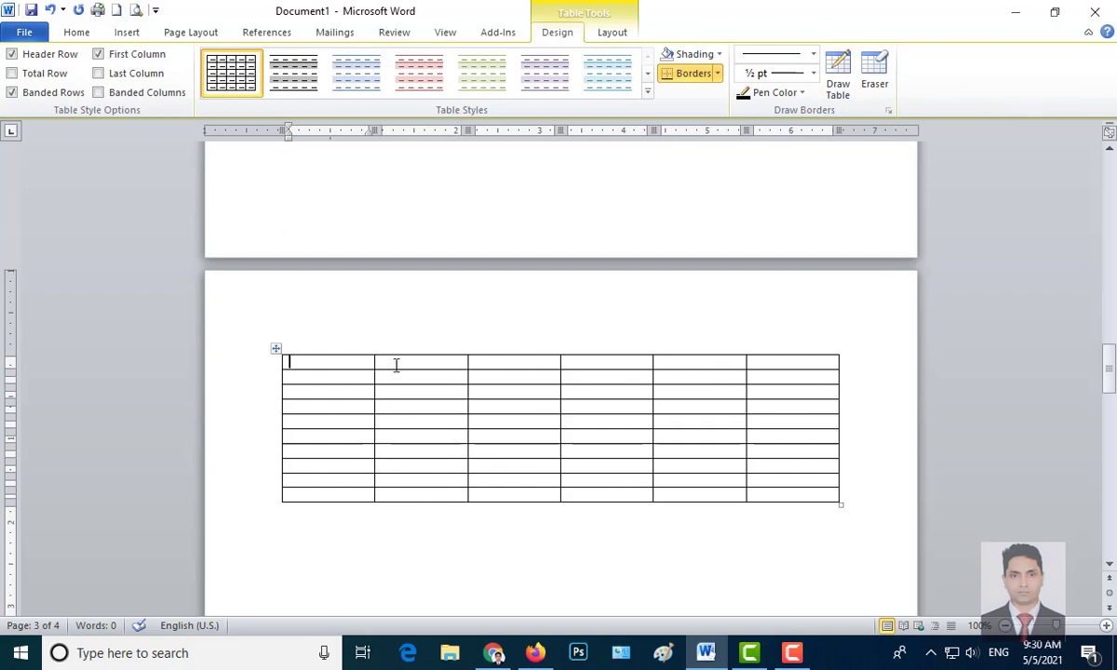
scroll(396, 364, "up", 10)
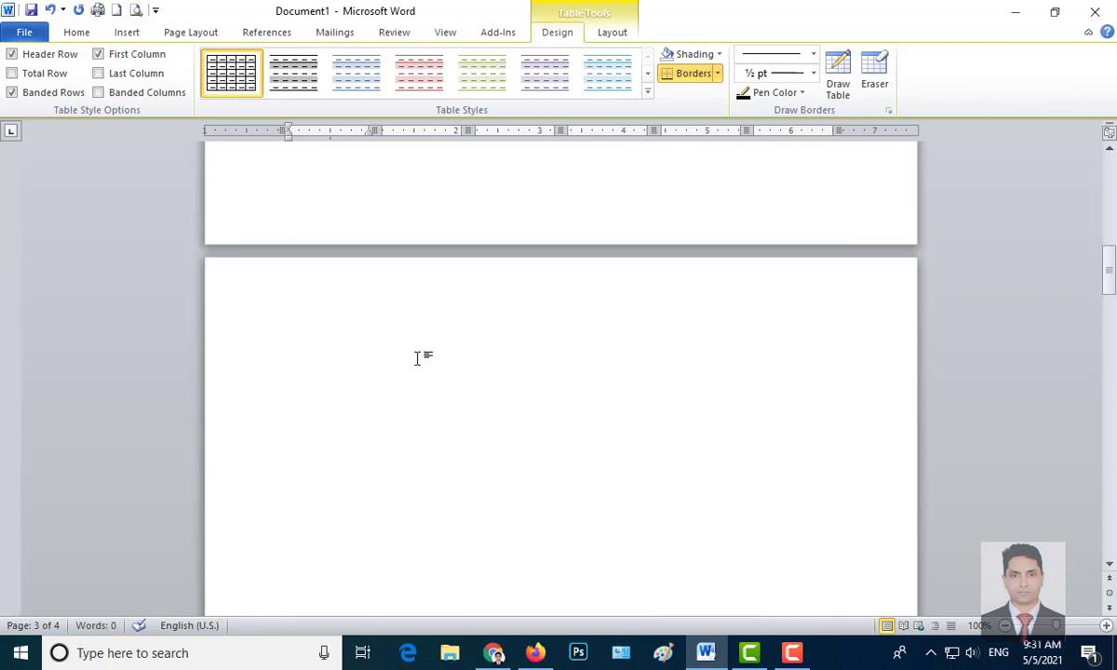
scroll(417, 359, "down", 3)
scroll(463, 394, "down", 11)
scroll(442, 482, "down", 4)
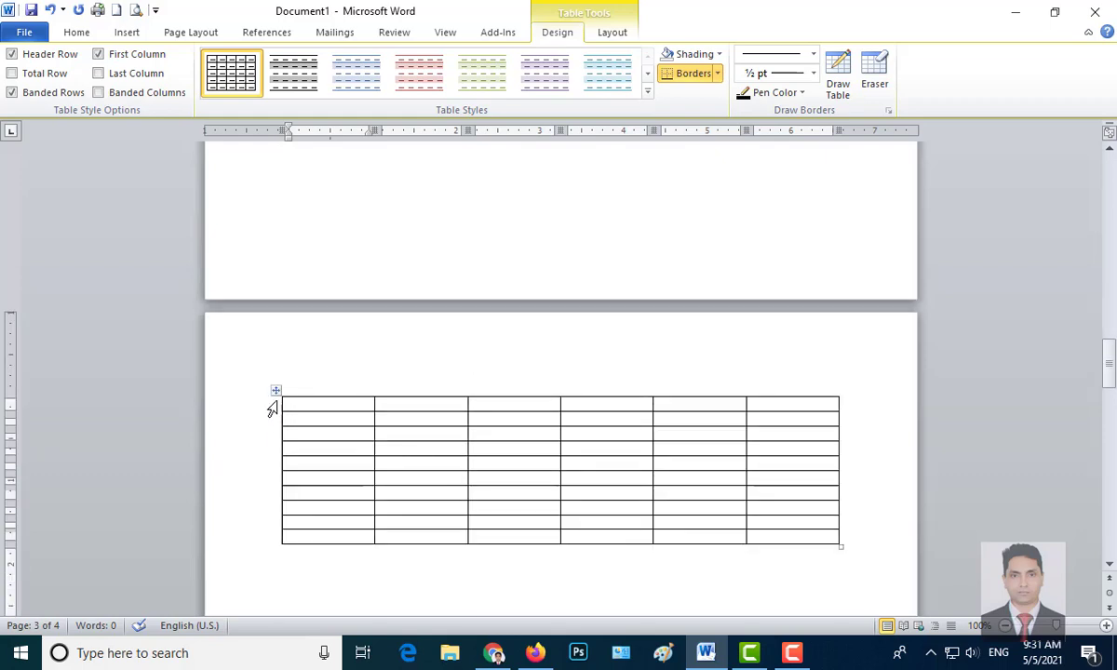
- Style the table with the blue banded style having a black header row and dark blue first column
left_click(284, 70)
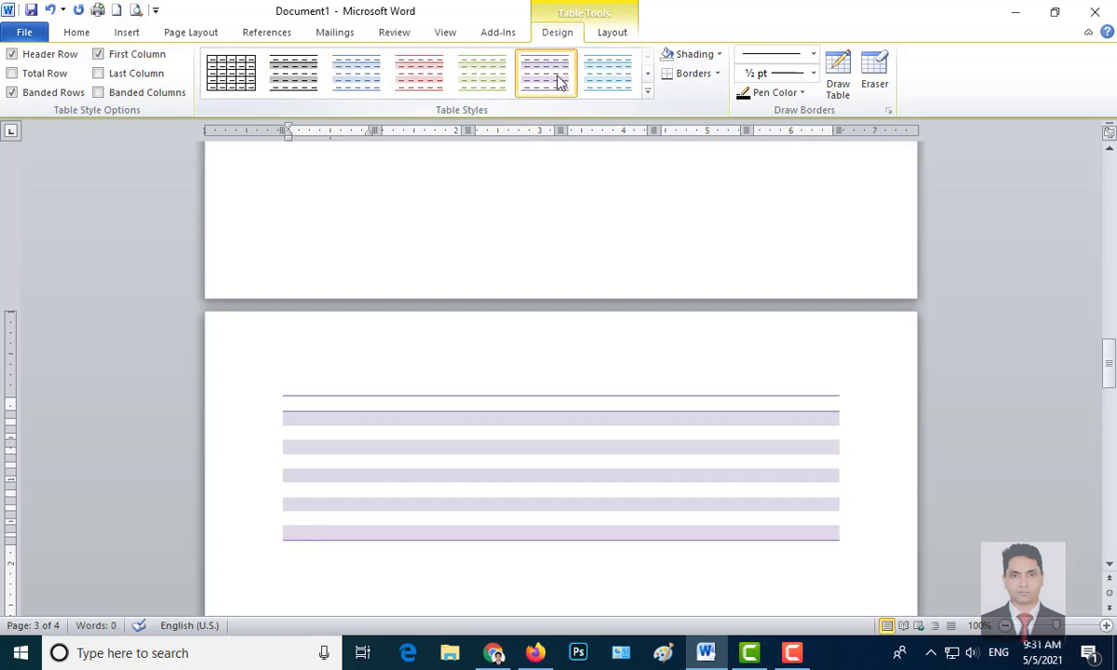
left_click(649, 95)
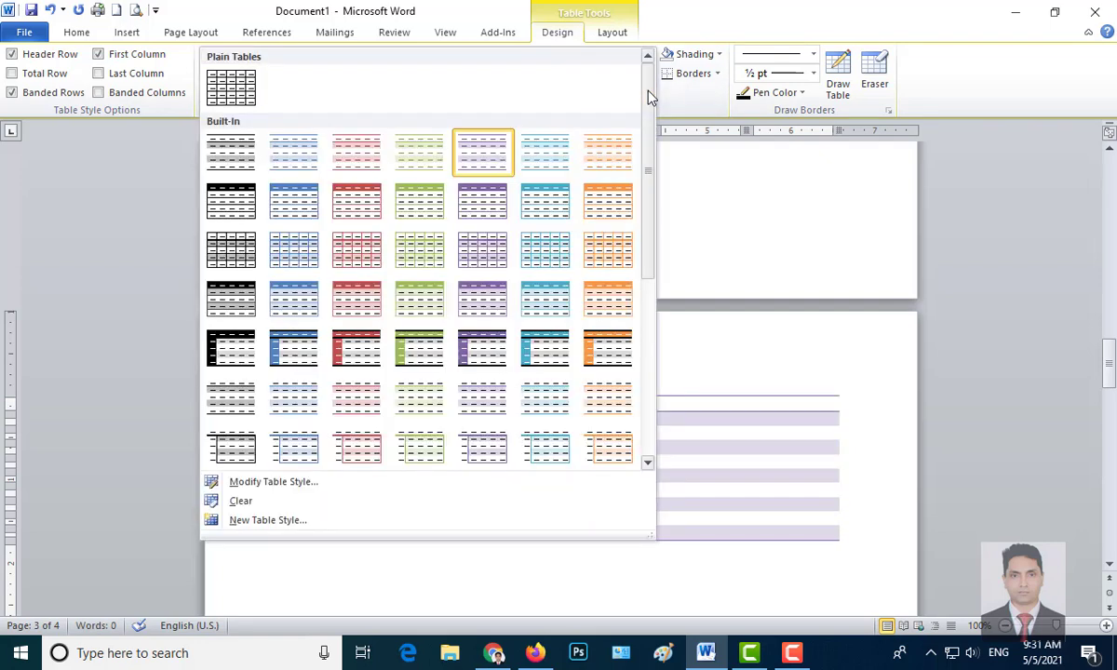
left_click_drag(654, 190, 656, 349)
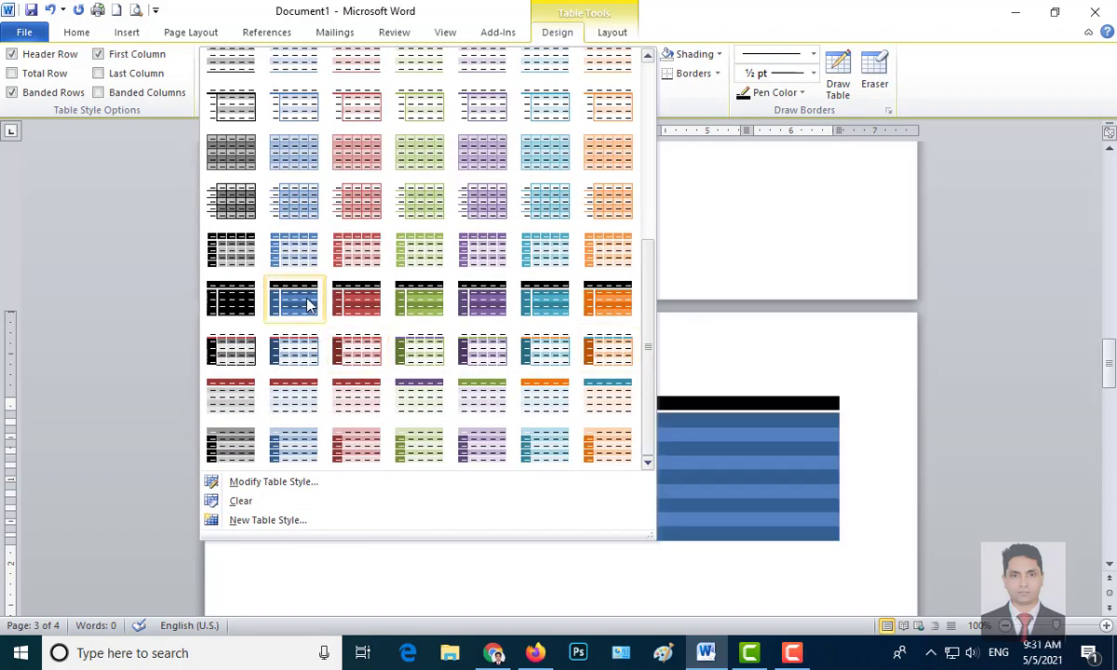
left_click(308, 304)
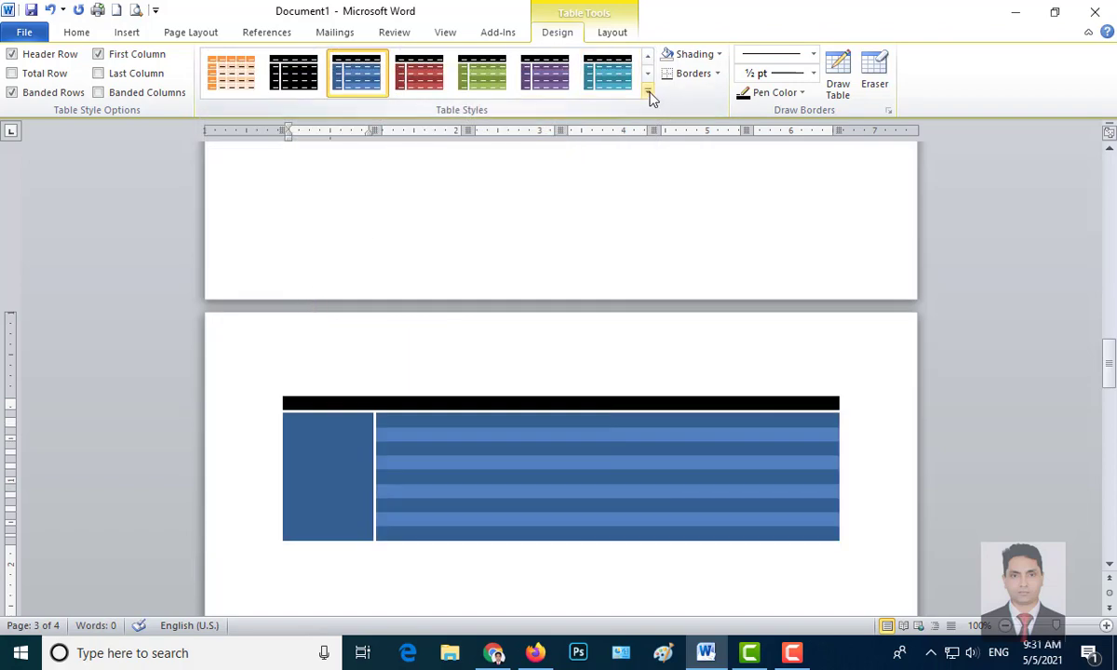
left_click(649, 94)
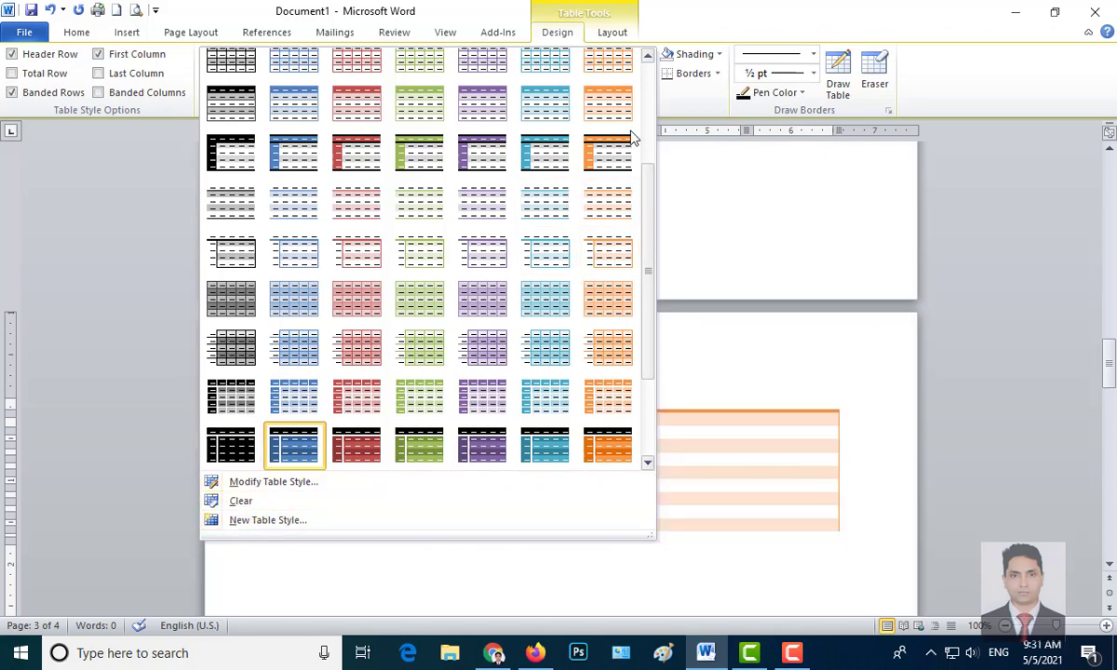
left_click(648, 58)
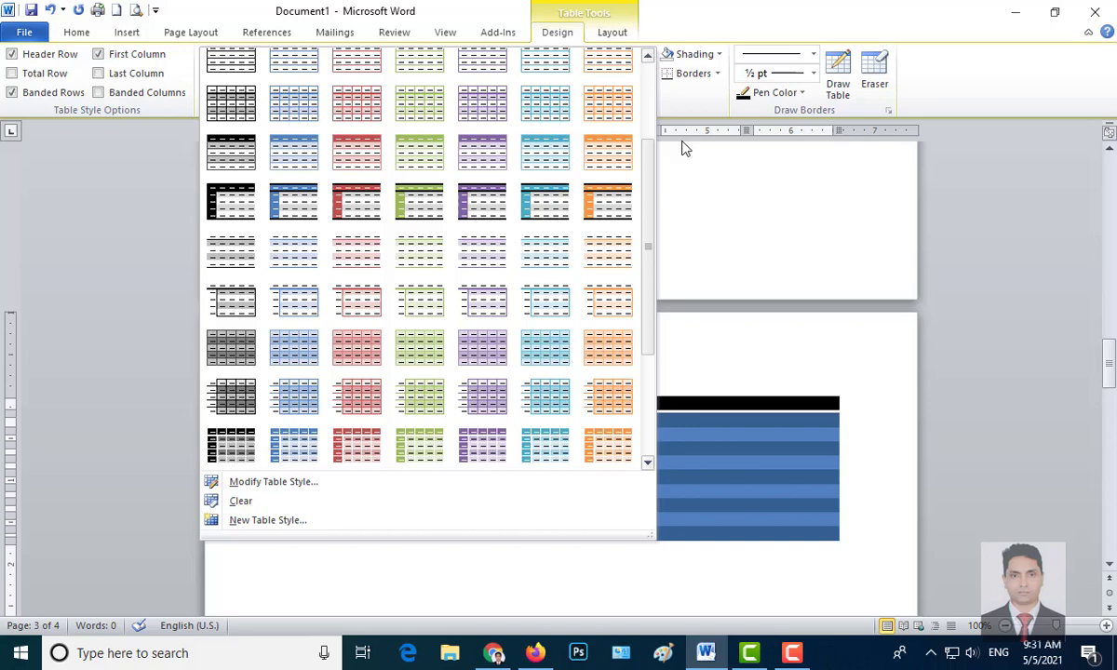
left_click(648, 56)
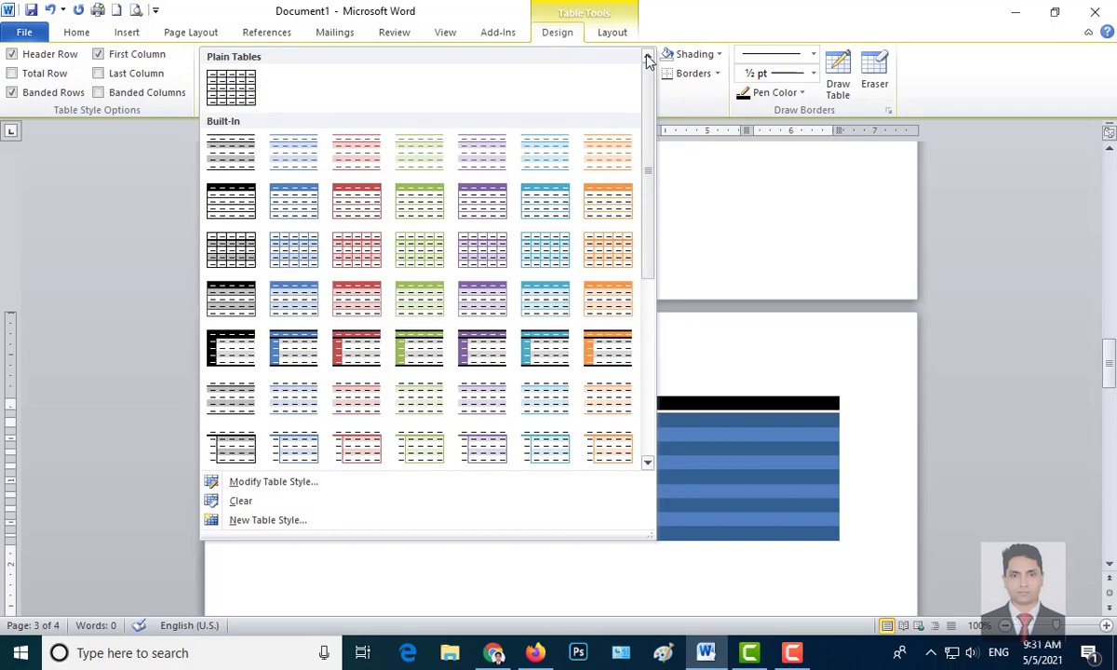
left_click(742, 195)
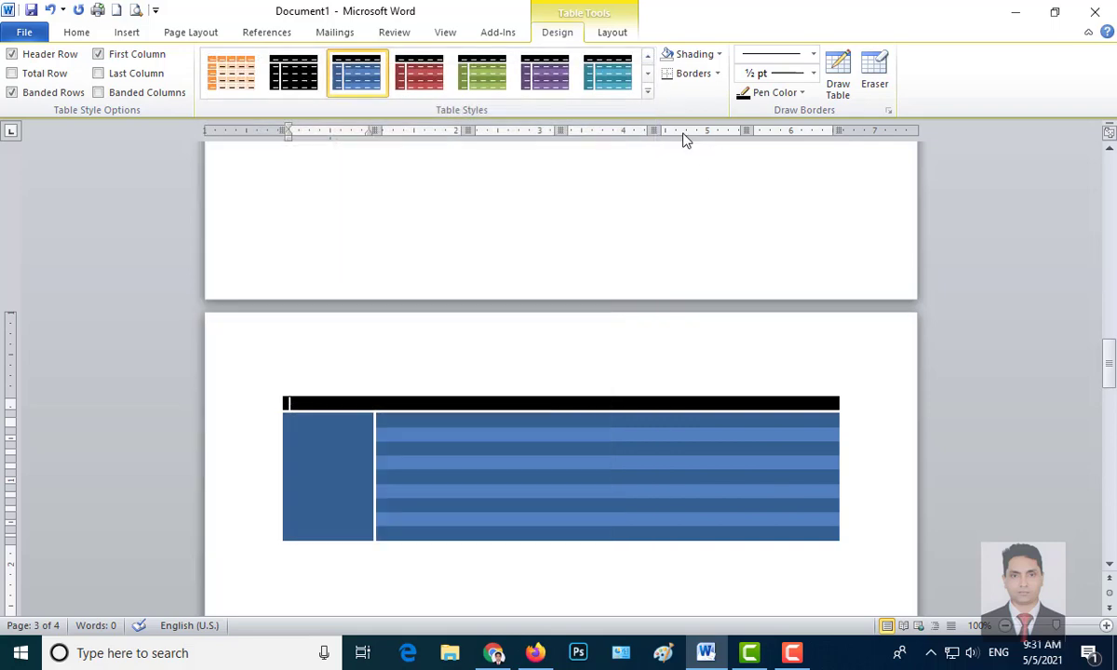
- Try a double wavy border line, undo the dark-blue style, and apply All Borders to the table
left_click(719, 56)
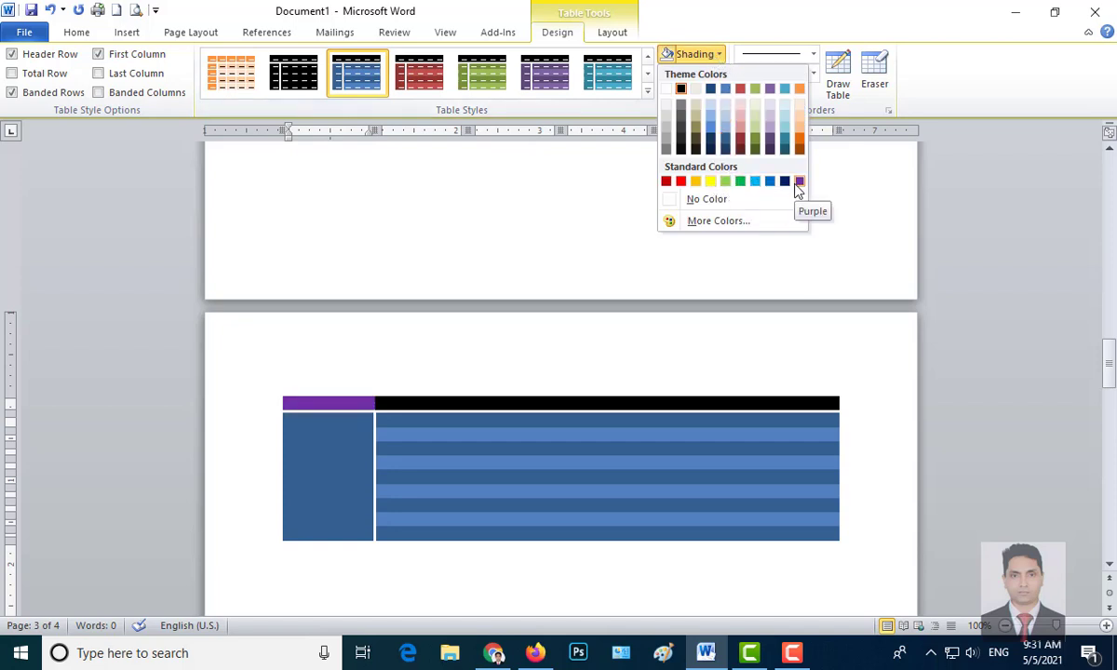
left_click(813, 54)
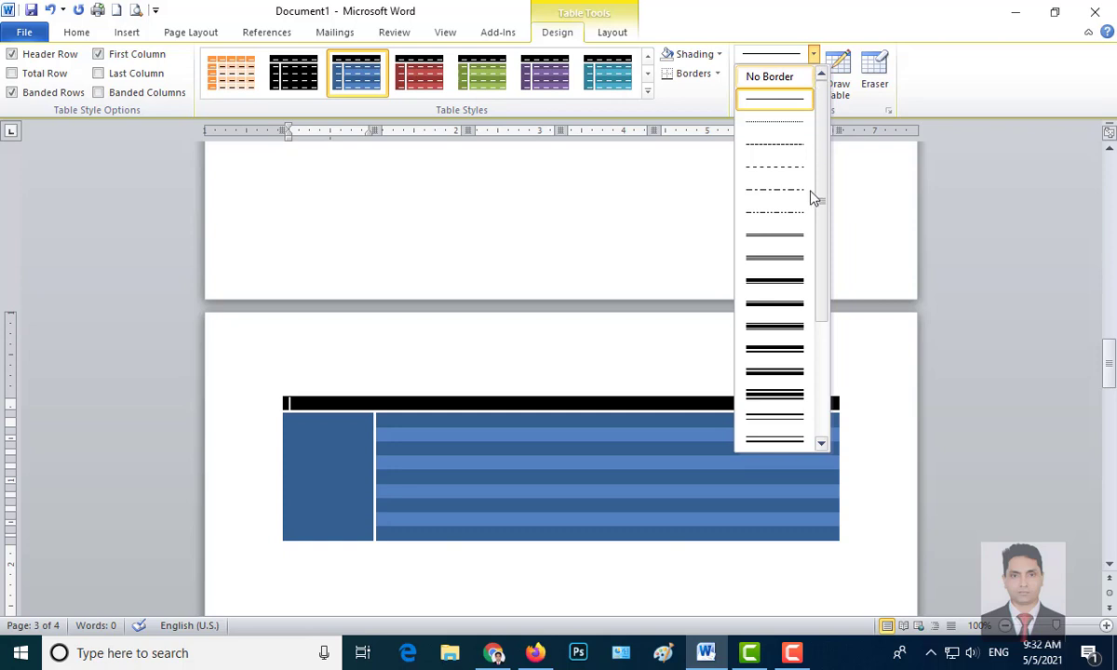
left_click_drag(822, 205, 809, 327)
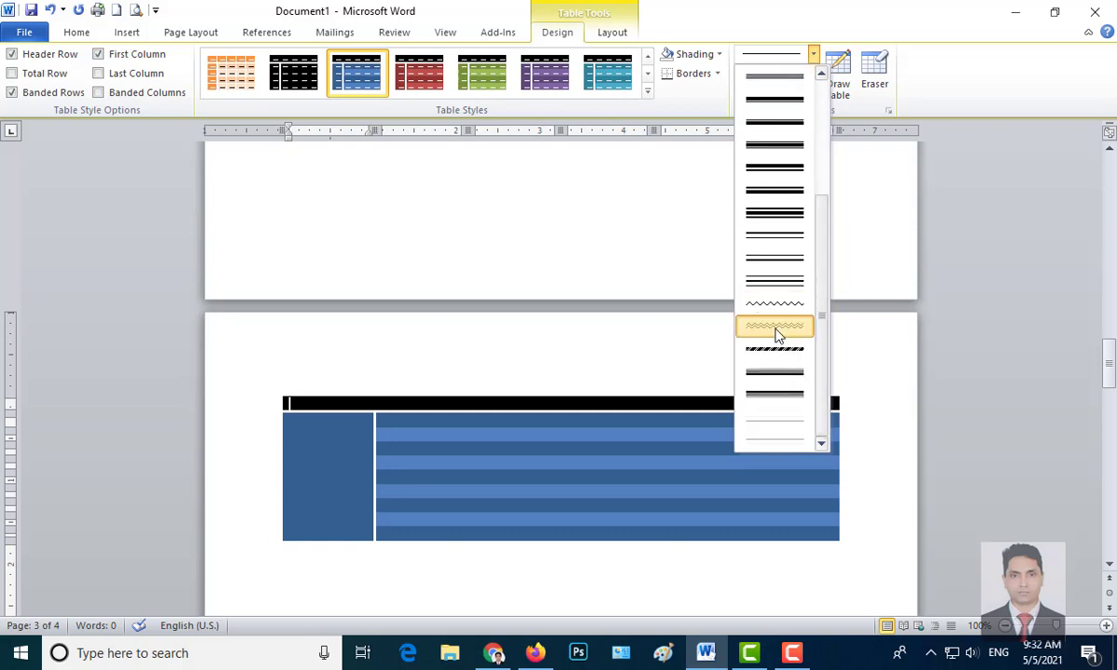
left_click(775, 326)
left_click_drag(482, 357, 652, 374)
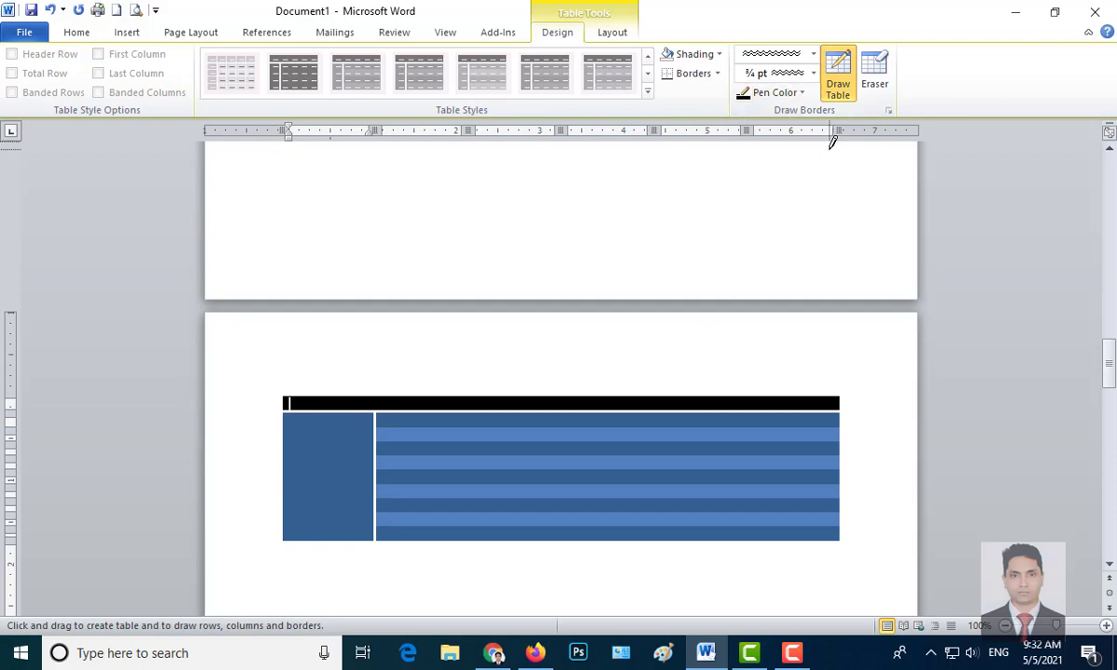
key("ctrl+z")
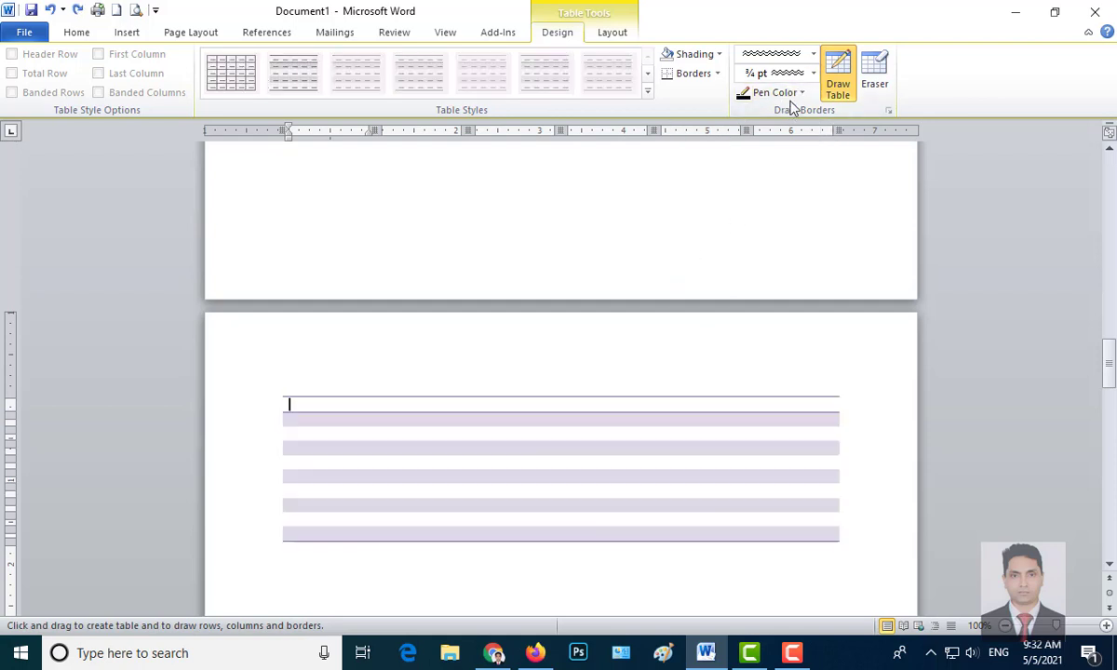
left_click(716, 73)
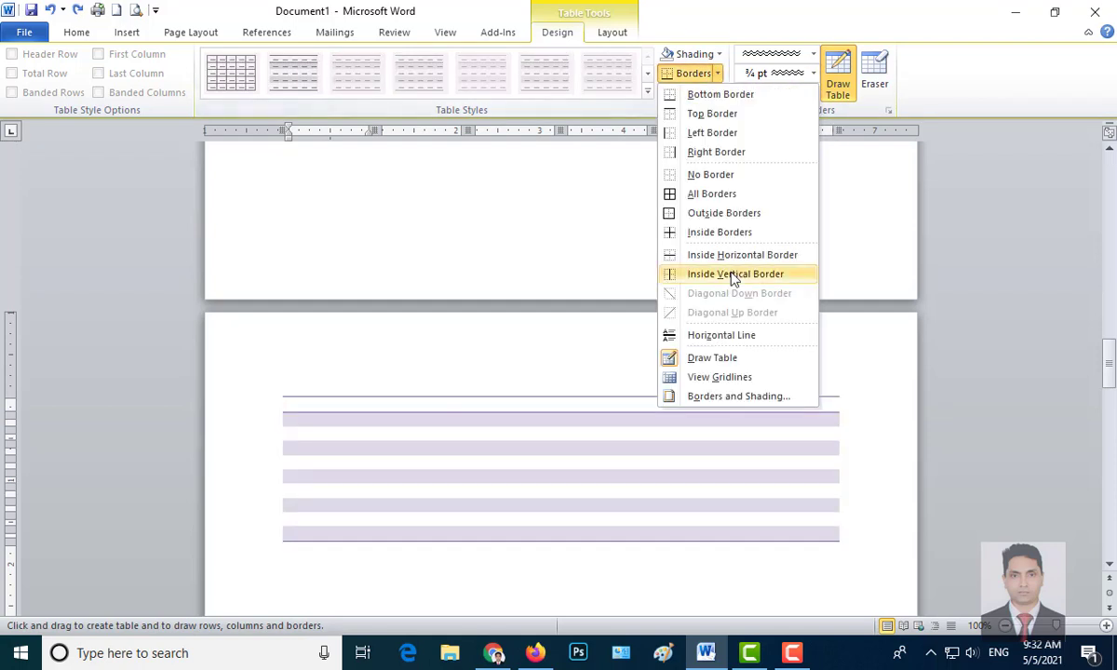
left_click(707, 193)
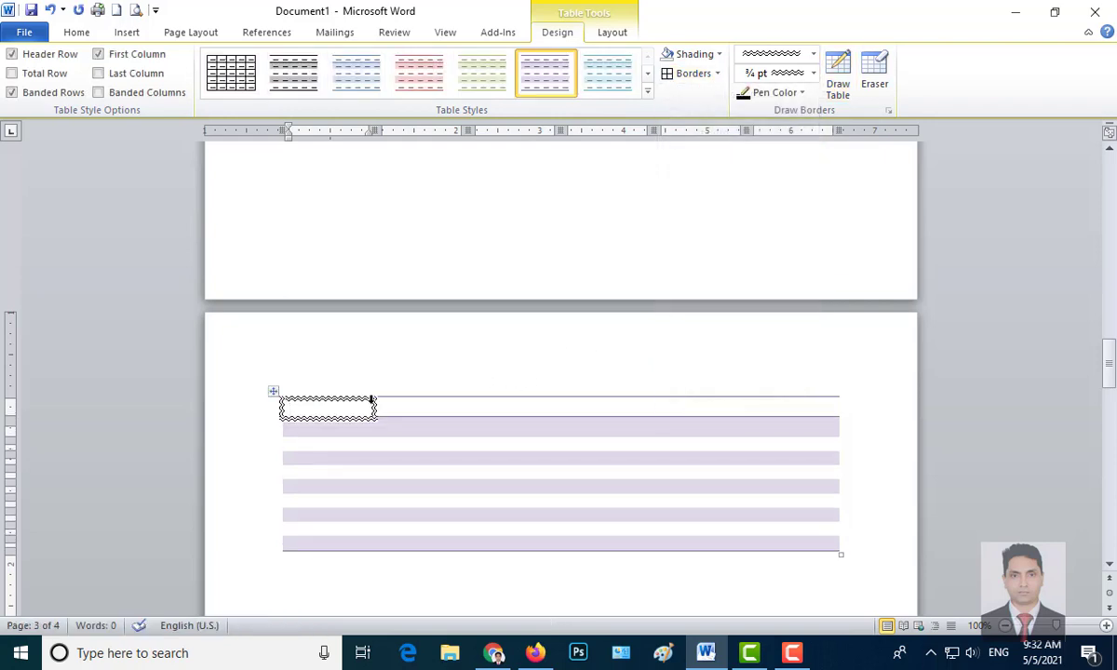
- Give the first cell a thick 3 pt solid outside border
left_click(814, 55)
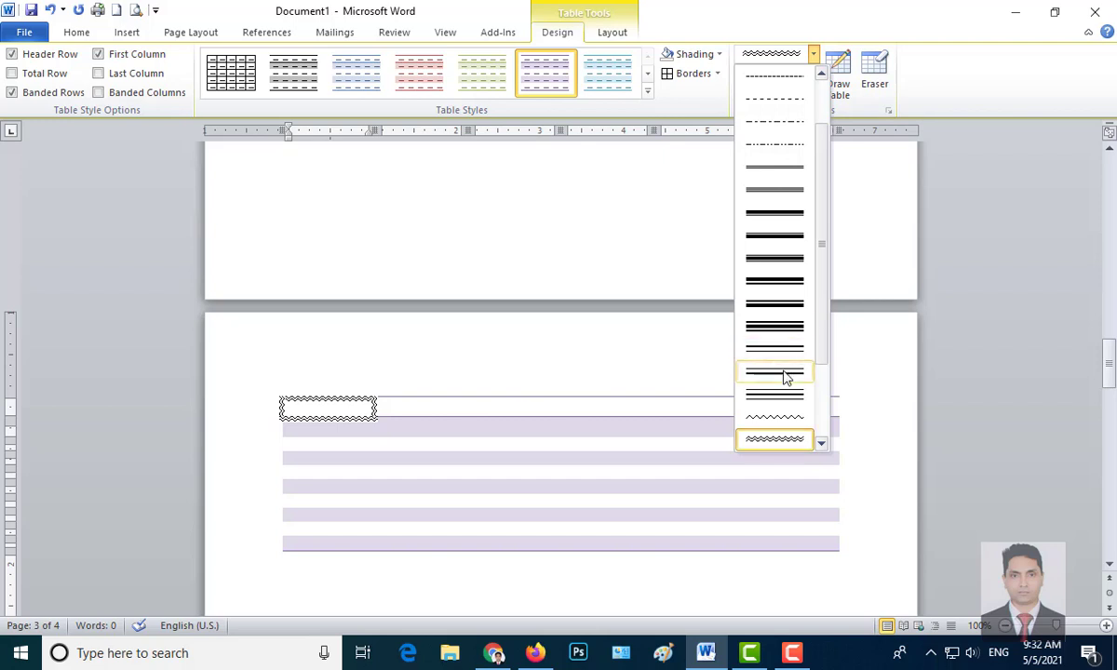
left_click_drag(818, 224, 825, 364)
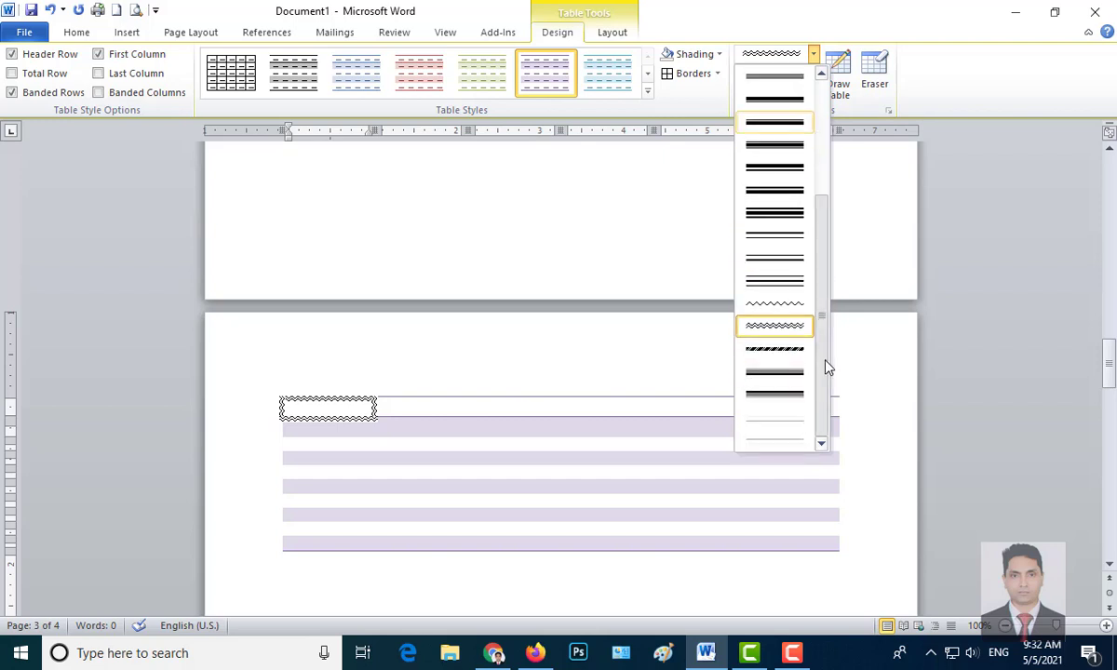
left_click(793, 398)
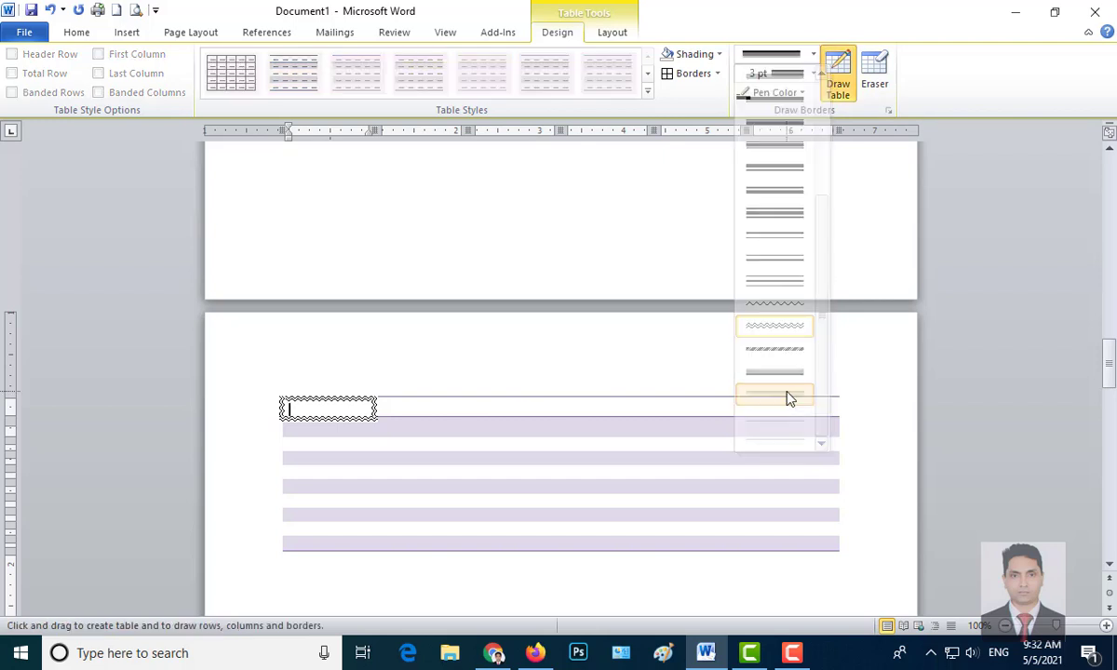
left_click(707, 74)
left_click(717, 213)
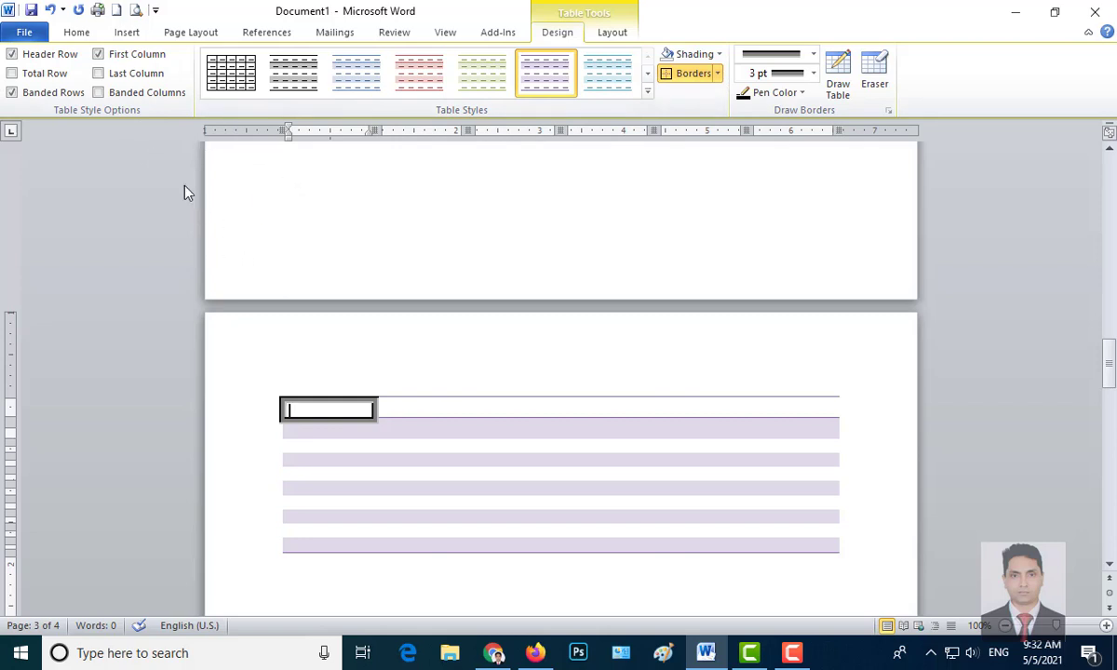
- Remove the table from the page
left_click(125, 35)
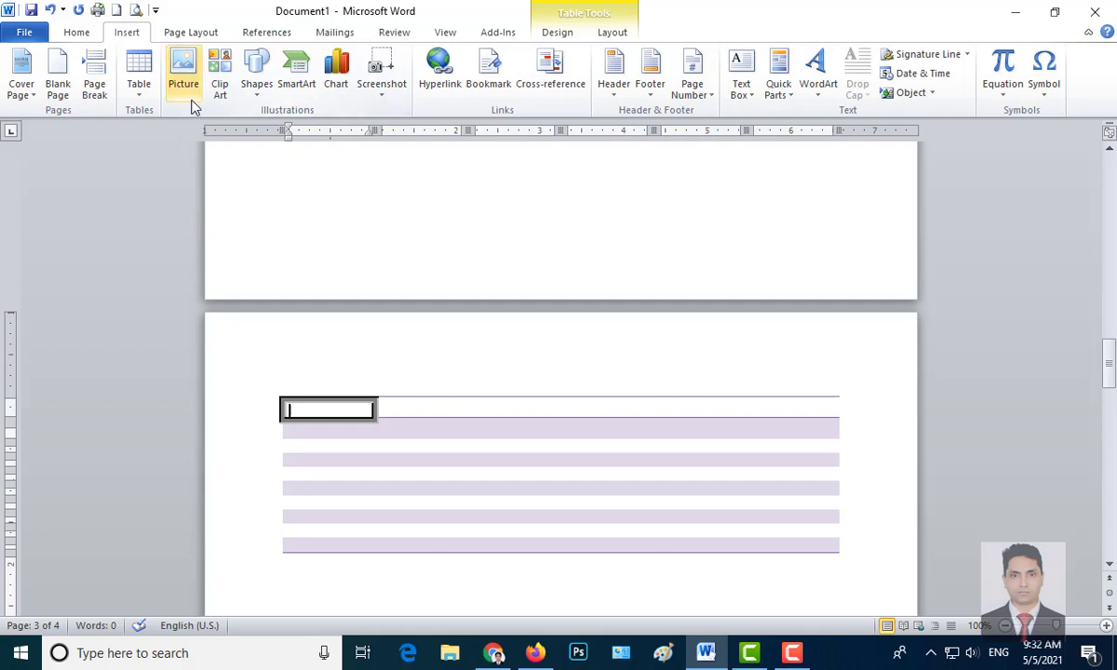
key("ctrl+z")
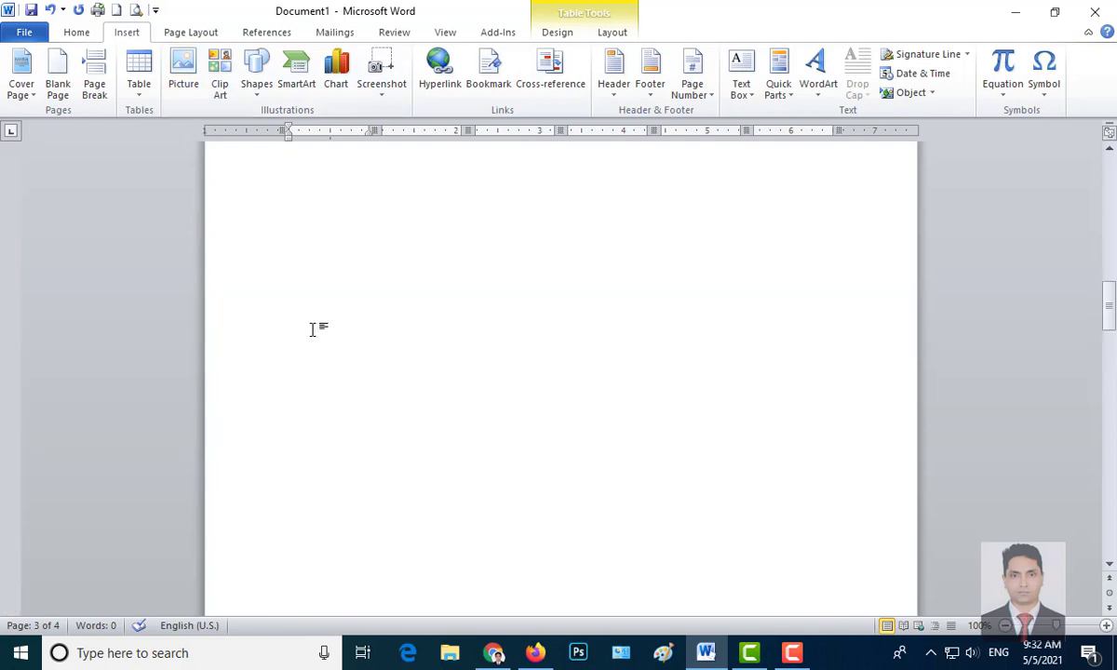
scroll(324, 315, "up", 1)
- Insert the Hanbill-2 image from the Downloads folder at the top of page 1
left_click_drag(1109, 250, 1108, 177)
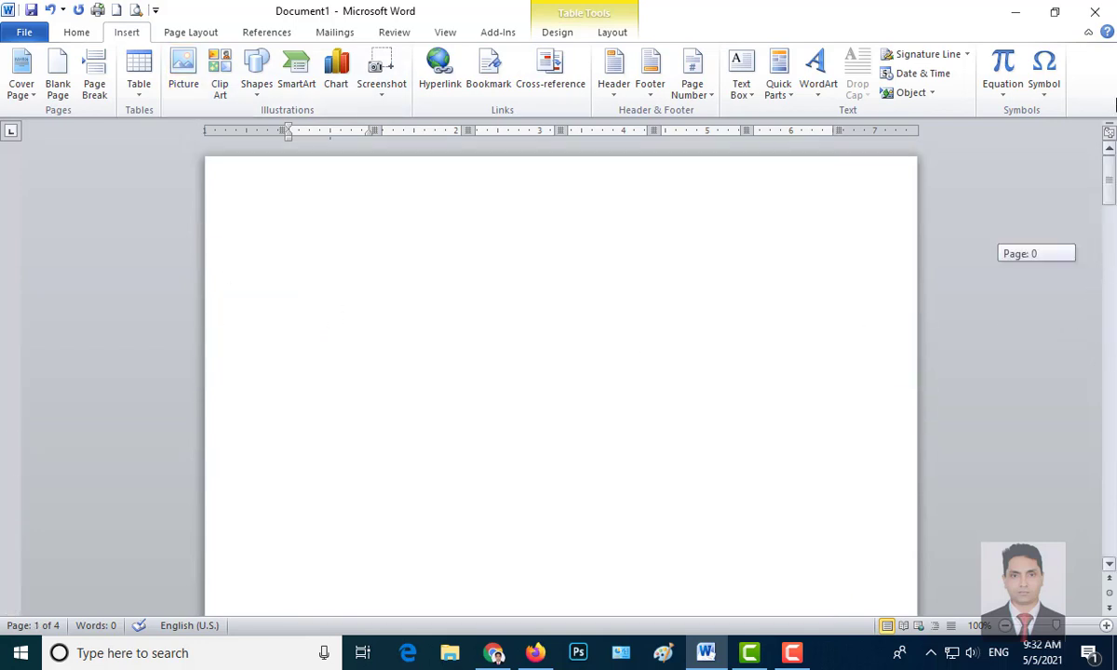
left_click(186, 76)
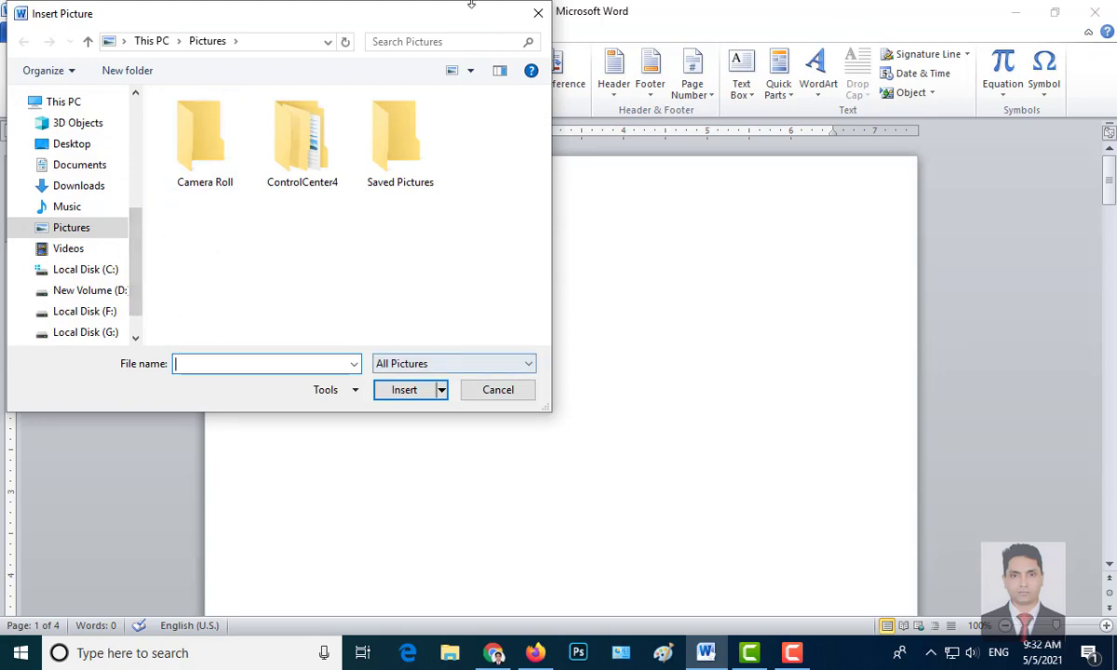
left_click(78, 186)
scroll(488, 234, "down", 1)
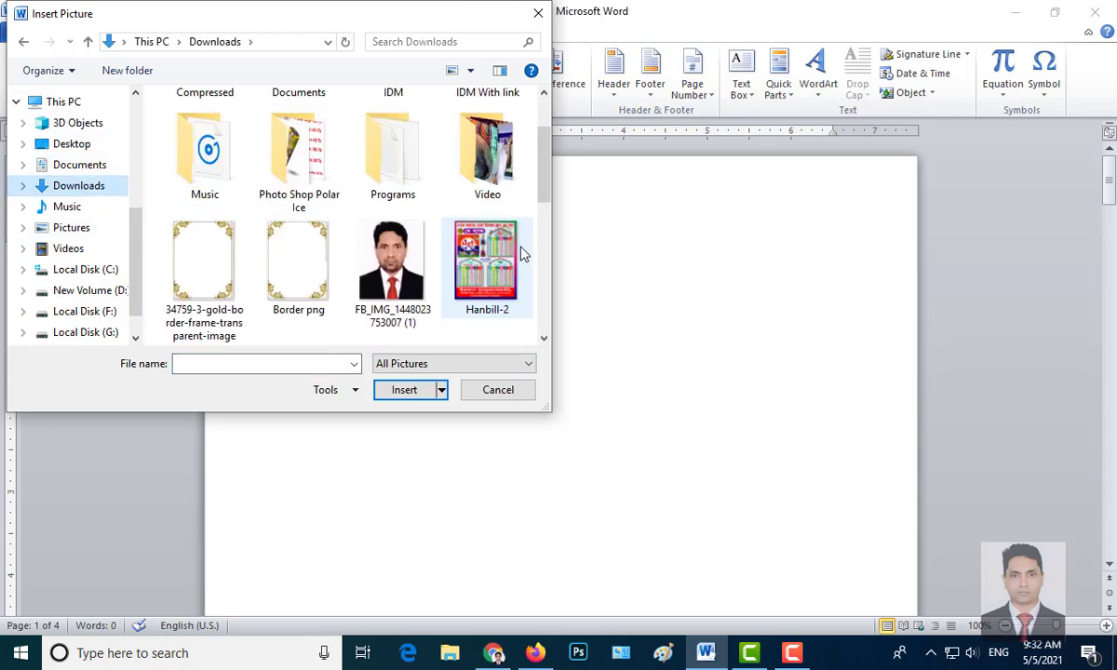
left_click(477, 266)
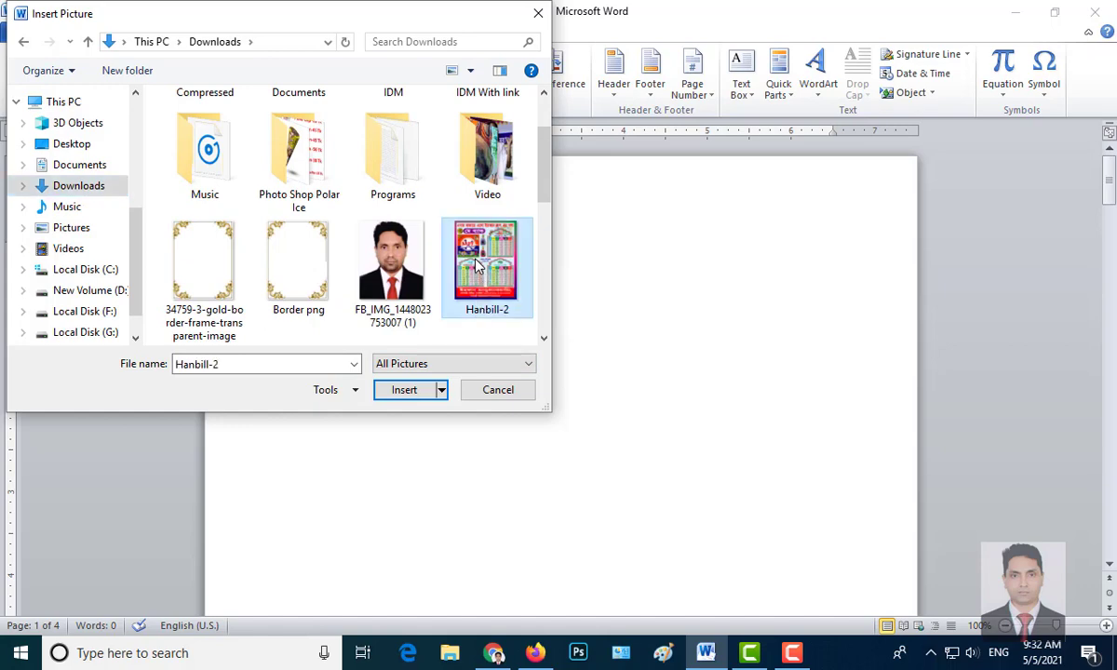
left_click(404, 390)
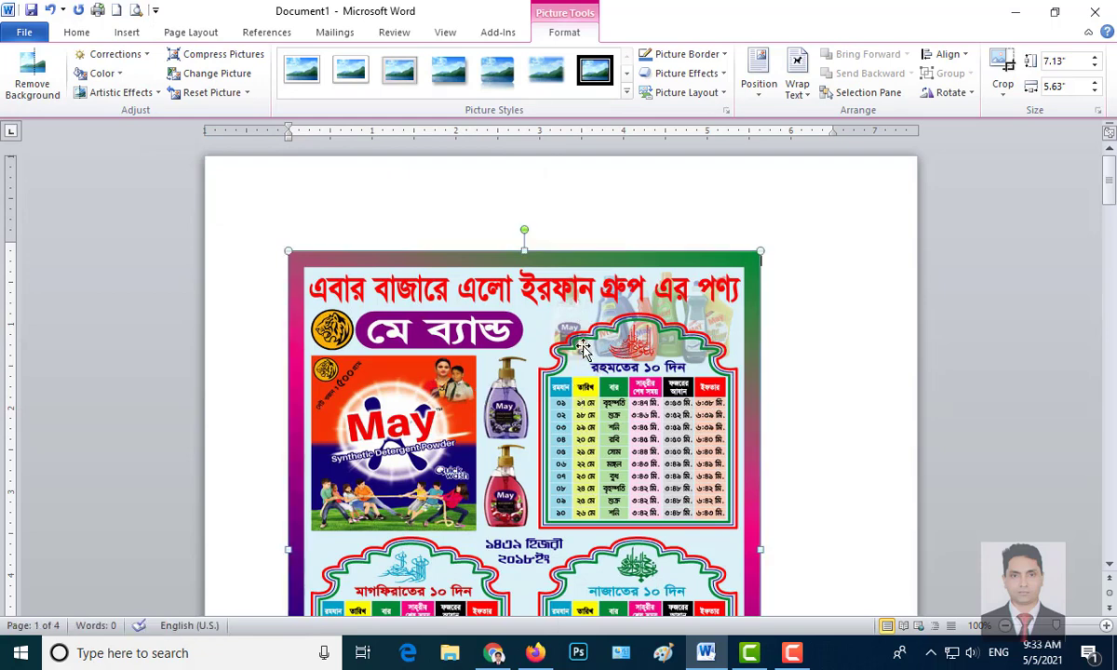
- Set the flyer's text wrapping to In Front of Text
scroll(582, 347, "down", 2)
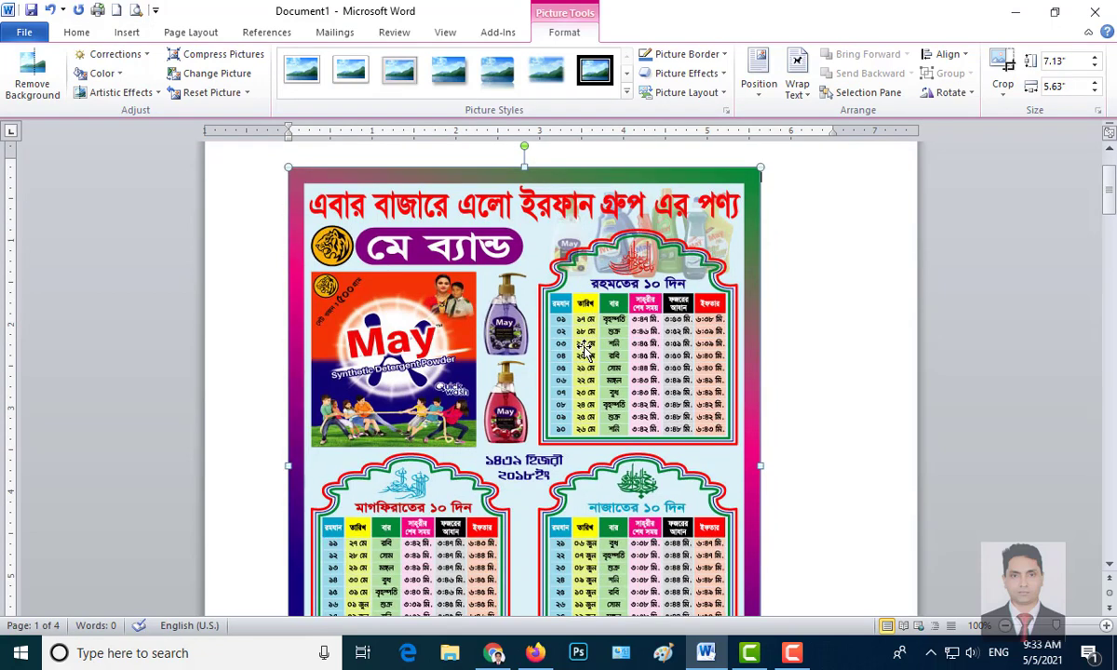
scroll(585, 349, "down", 5)
scroll(558, 391, "up", 3)
scroll(521, 446, "up", 2)
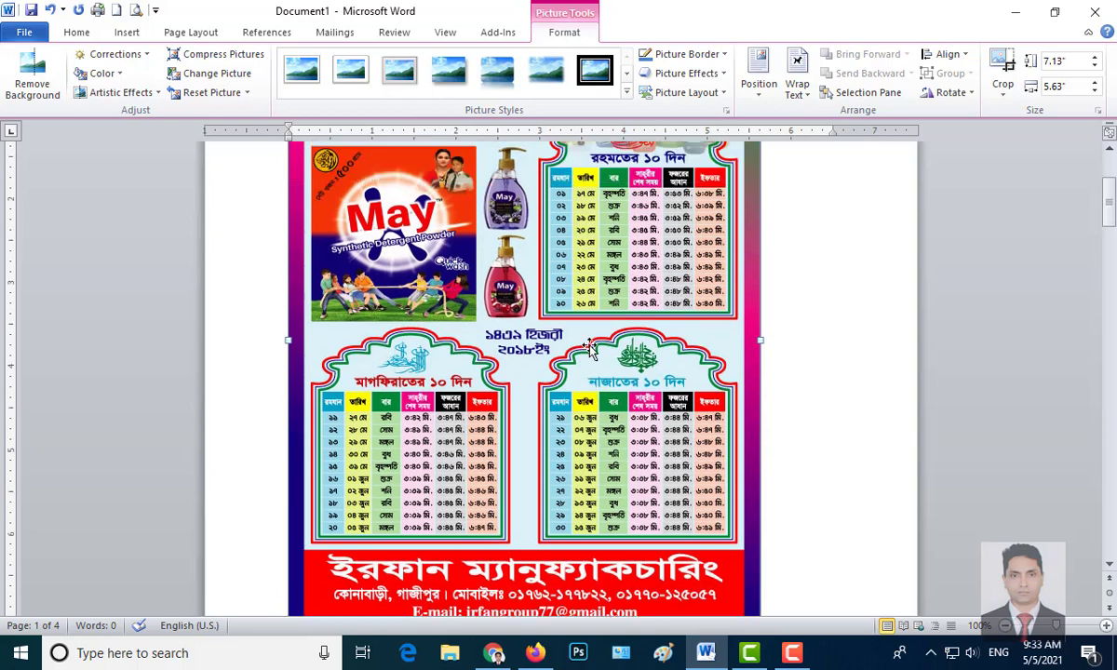
scroll(476, 512, "up", 1)
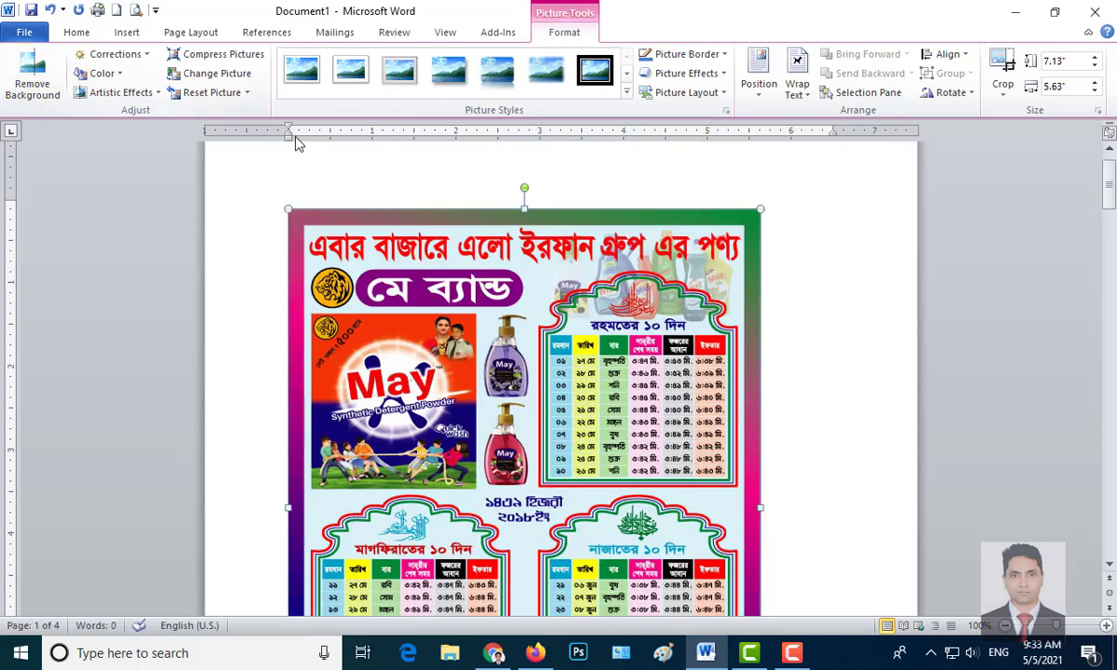
left_click(803, 93)
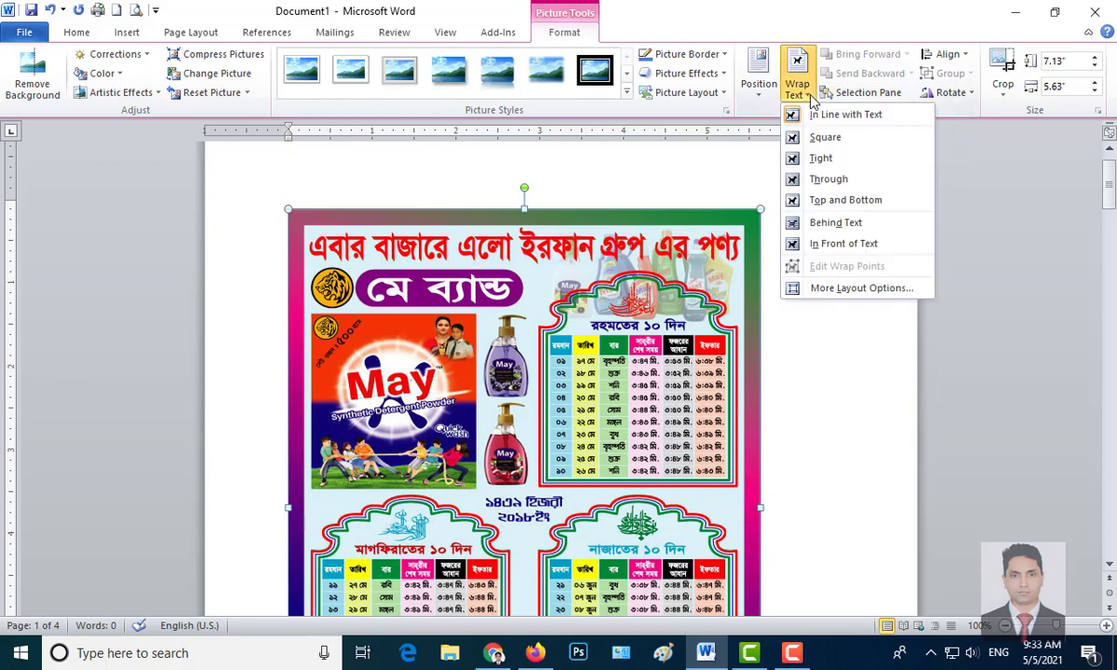
left_click(831, 244)
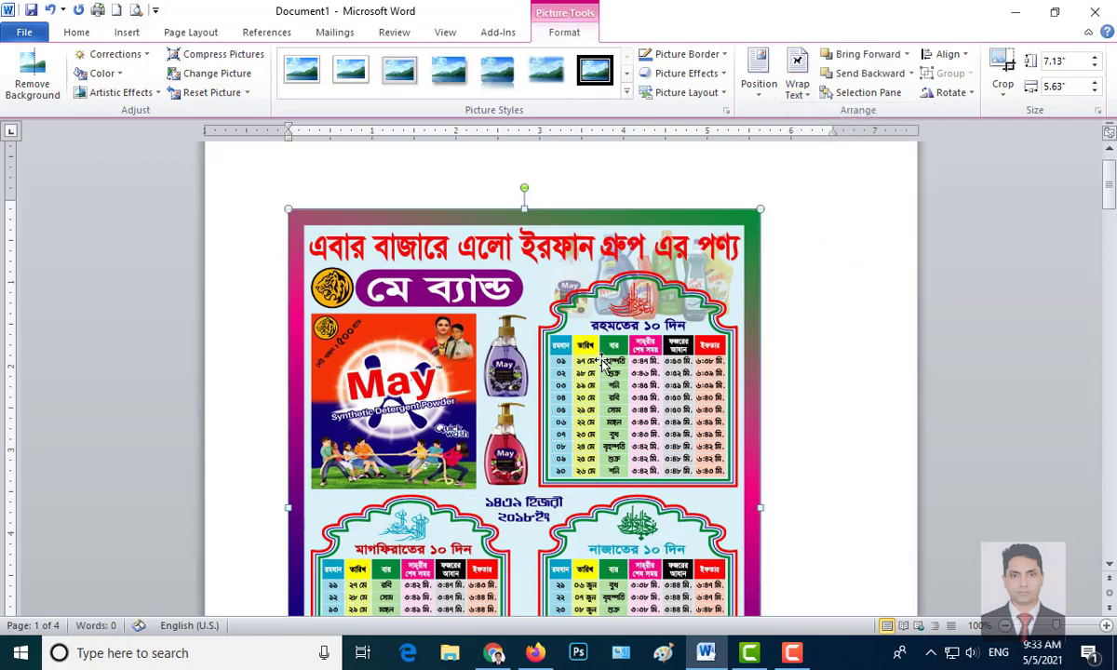
mouse_move(586, 344)
left_mouse_down()
mouse_move(482, 420)
mouse_move(585, 339)
left_mouse_up()
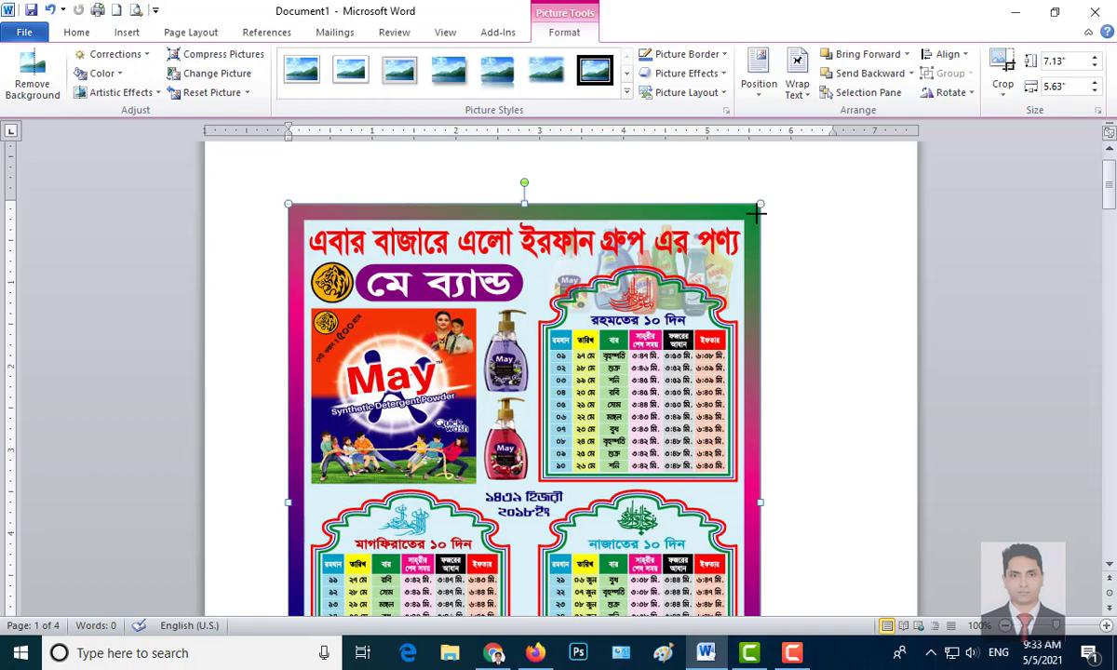
- Resize the flyer to 1.97 × 1.55 inches and move it to the page's top-left corner
left_click_drag(756, 213, 574, 439)
mouse_move(476, 467)
left_mouse_down()
mouse_move(607, 232)
mouse_move(693, 212)
left_mouse_up()
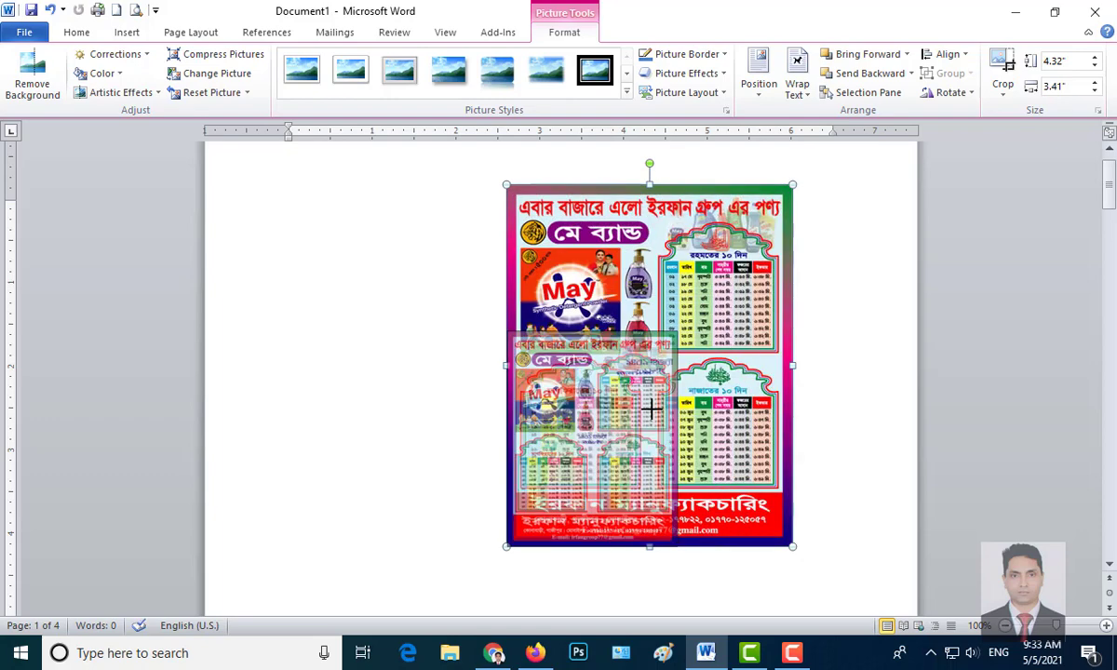
left_click_drag(793, 183, 637, 381)
mouse_move(557, 455)
left_mouse_down()
mouse_move(670, 315)
mouse_move(356, 259)
mouse_move(361, 269)
left_mouse_up()
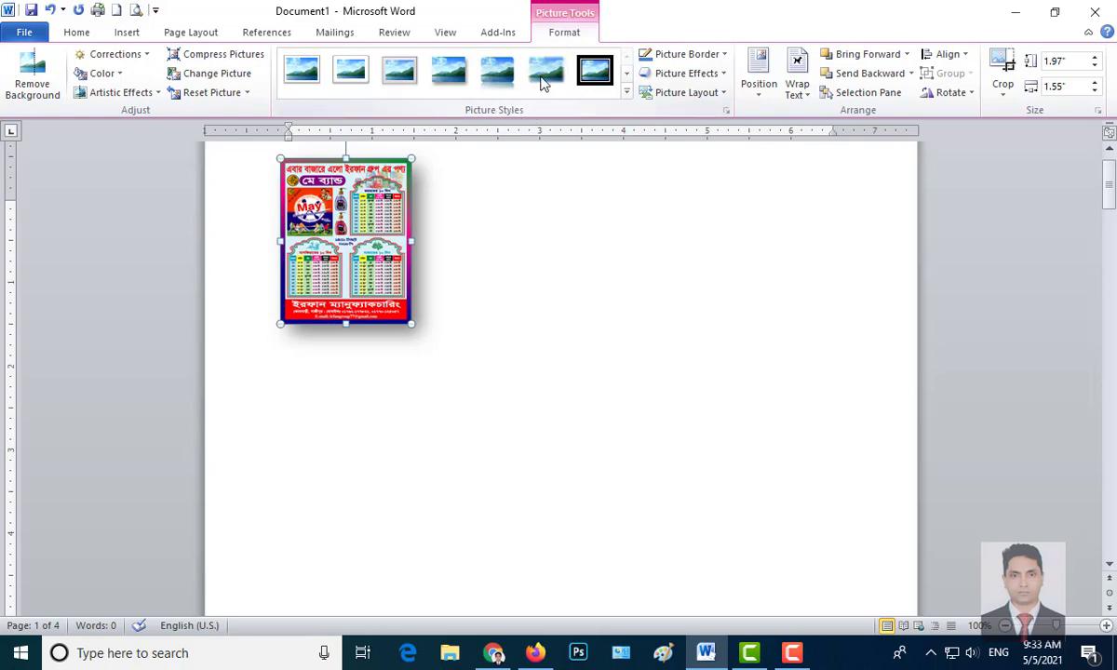
- Give the flyer the Snip Diagonal Corner, White picture style after trying the oval frame
left_click(627, 94)
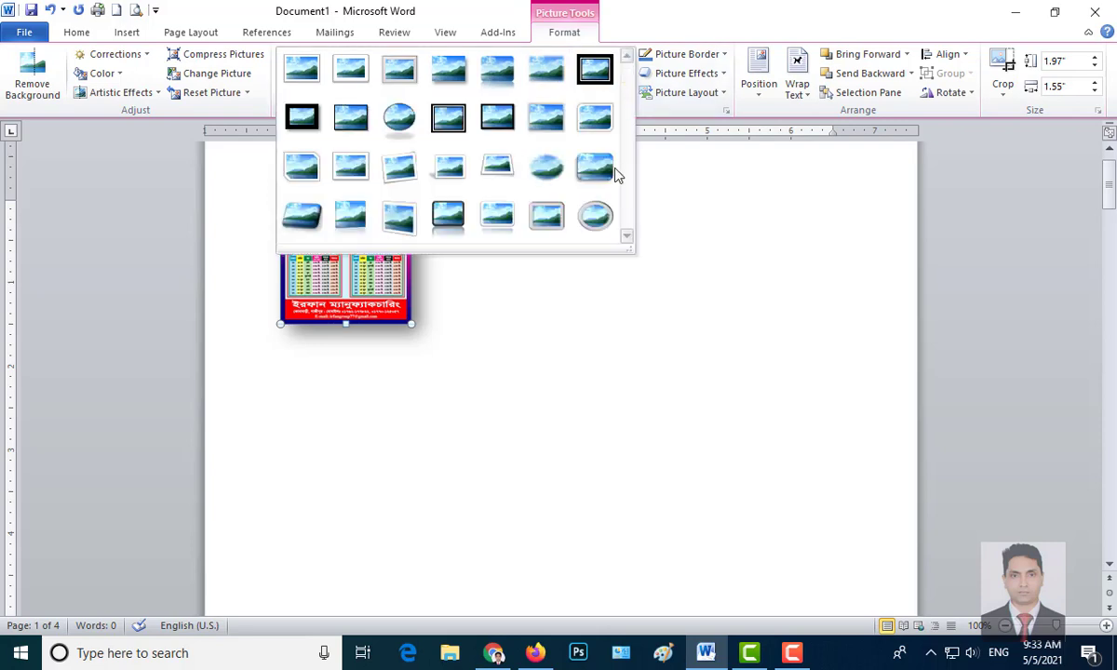
left_click(603, 224)
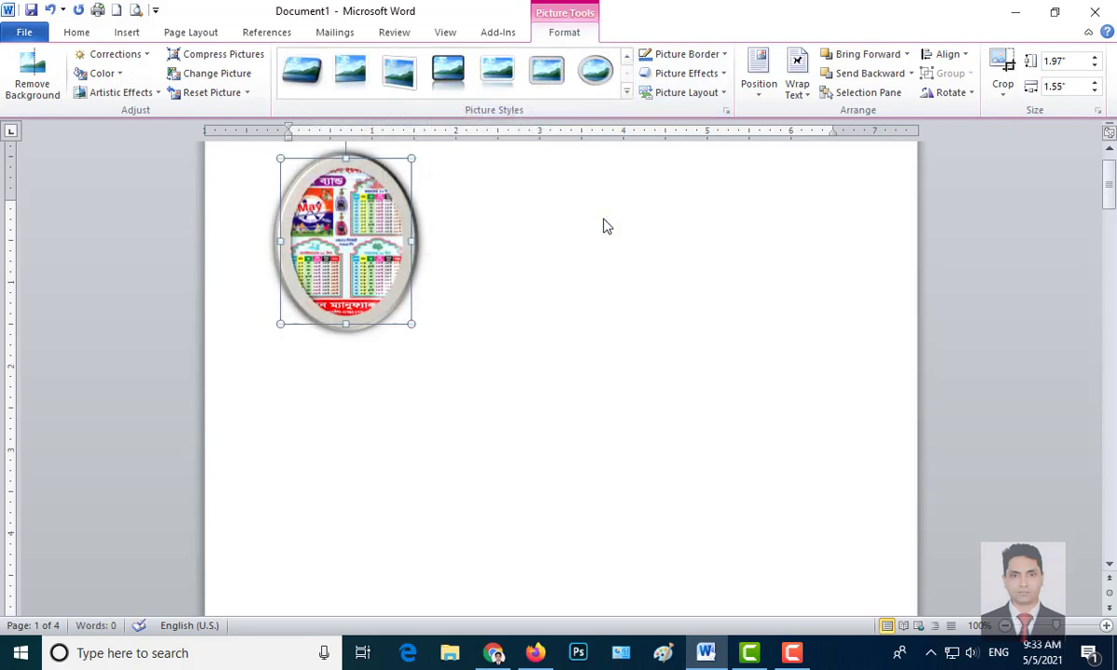
left_click(627, 93)
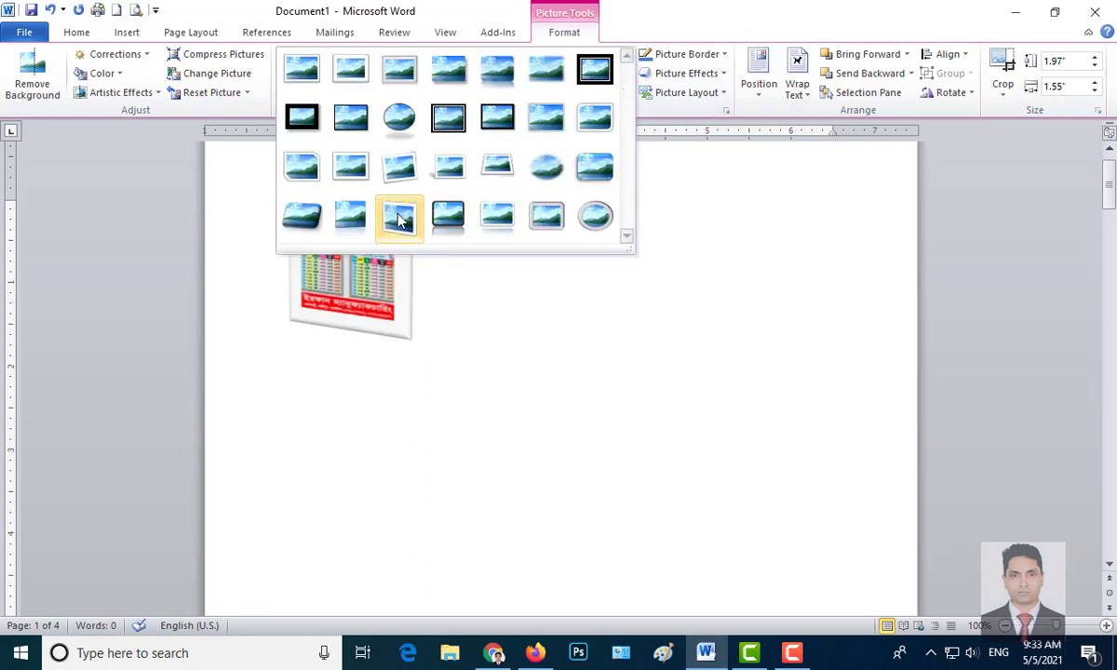
left_click(302, 166)
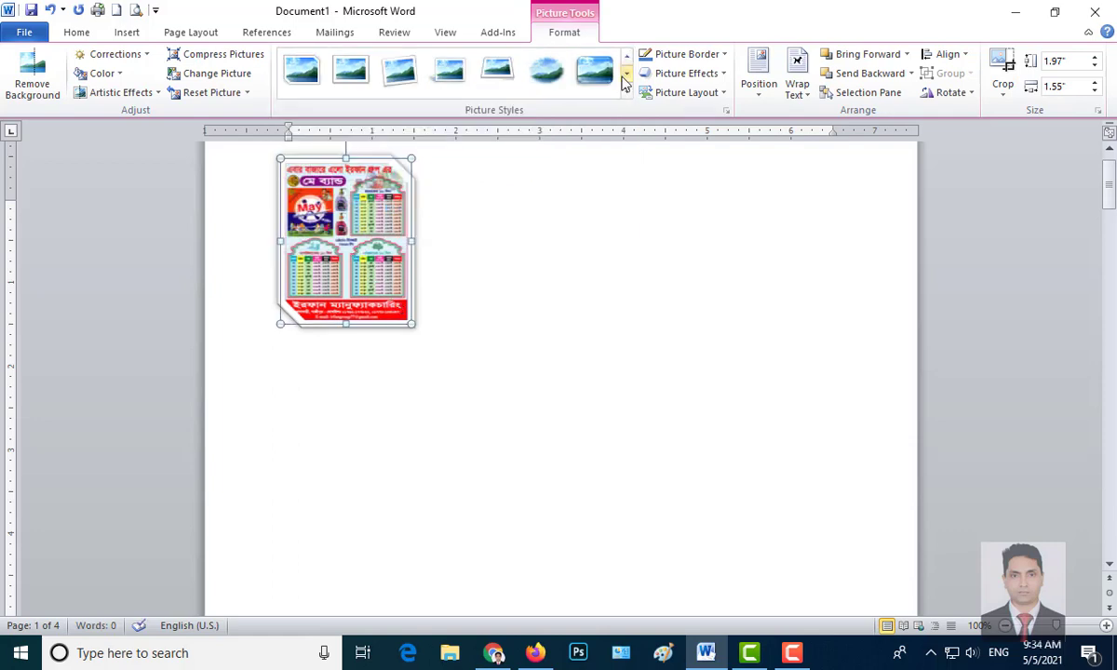
left_click(725, 56)
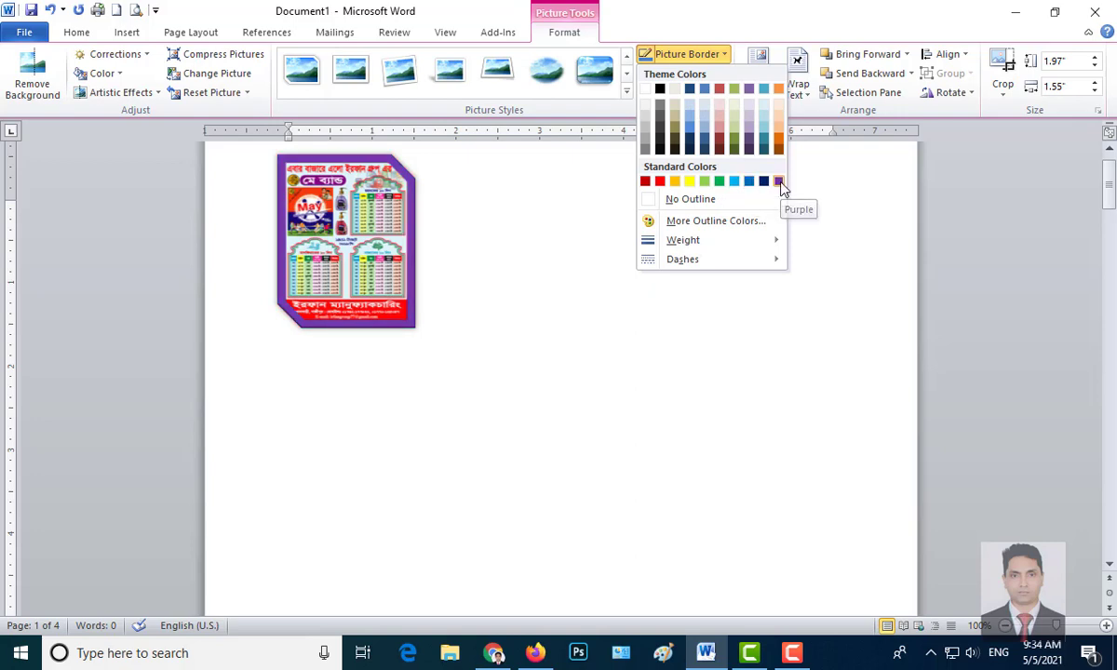
left_click(780, 182)
left_click(725, 75)
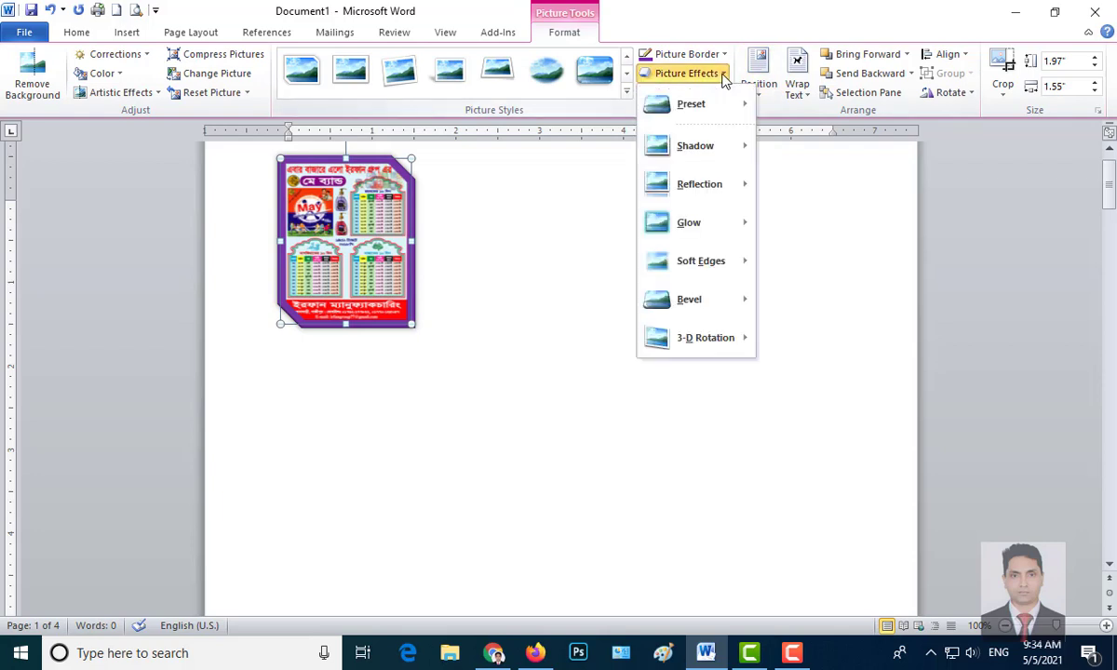
mouse_move(740, 110)
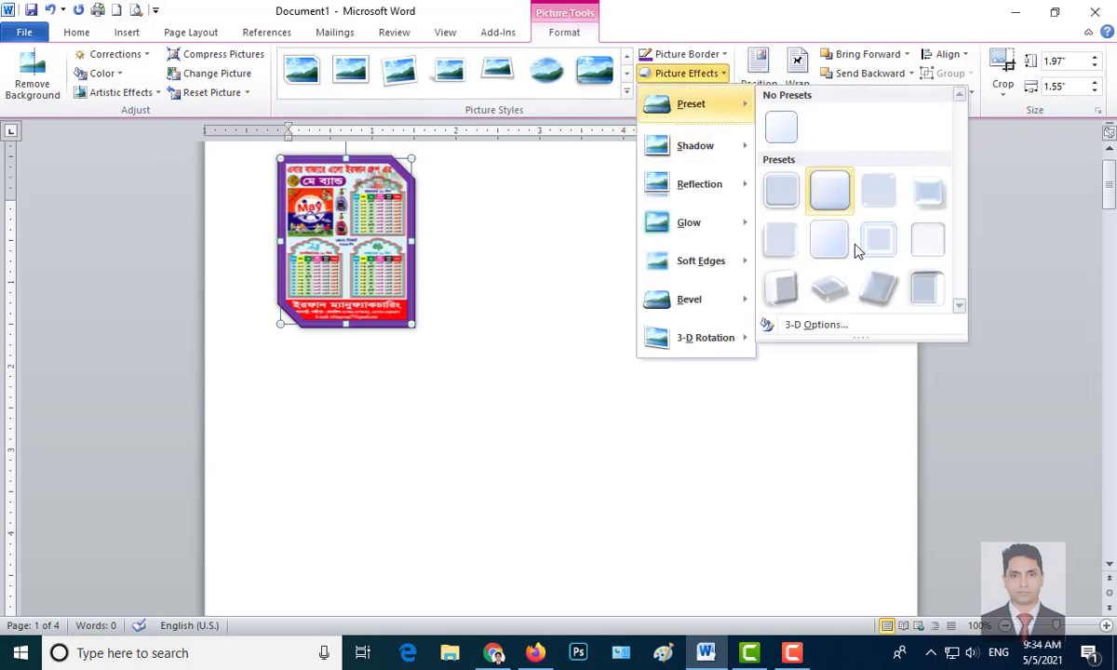
left_click(787, 304)
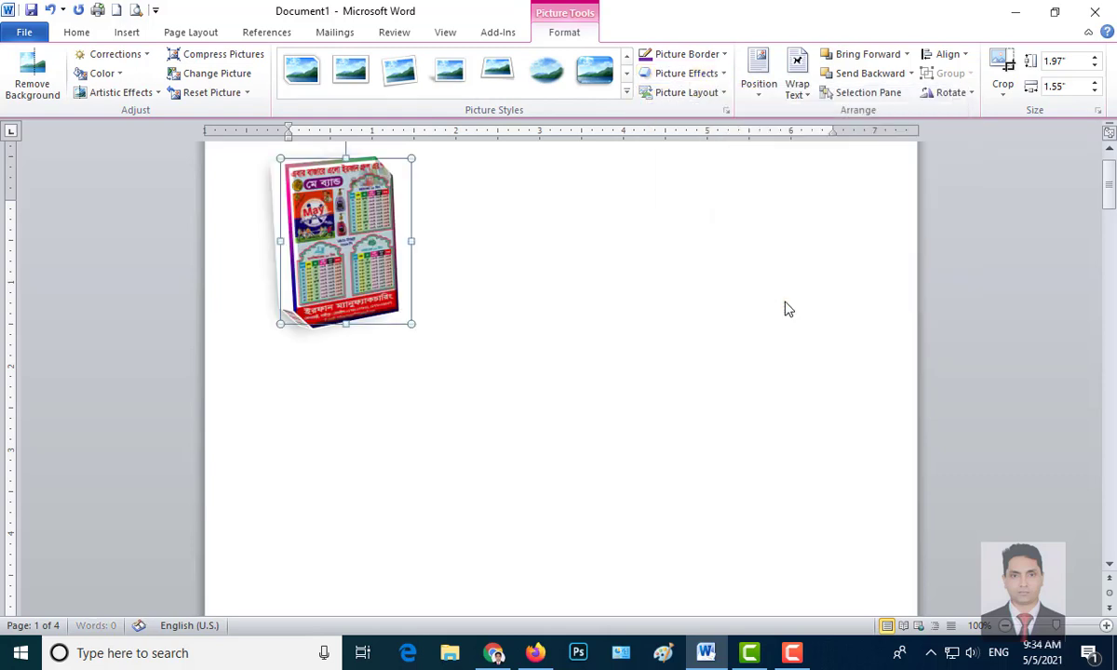
left_click(724, 94)
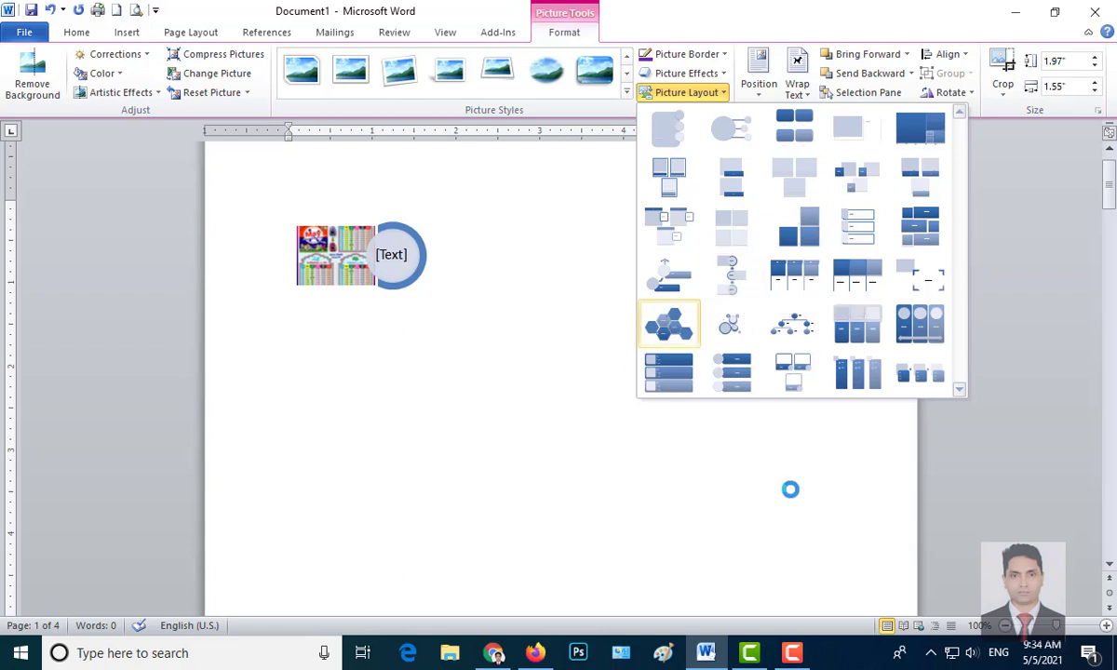
left_click(535, 363)
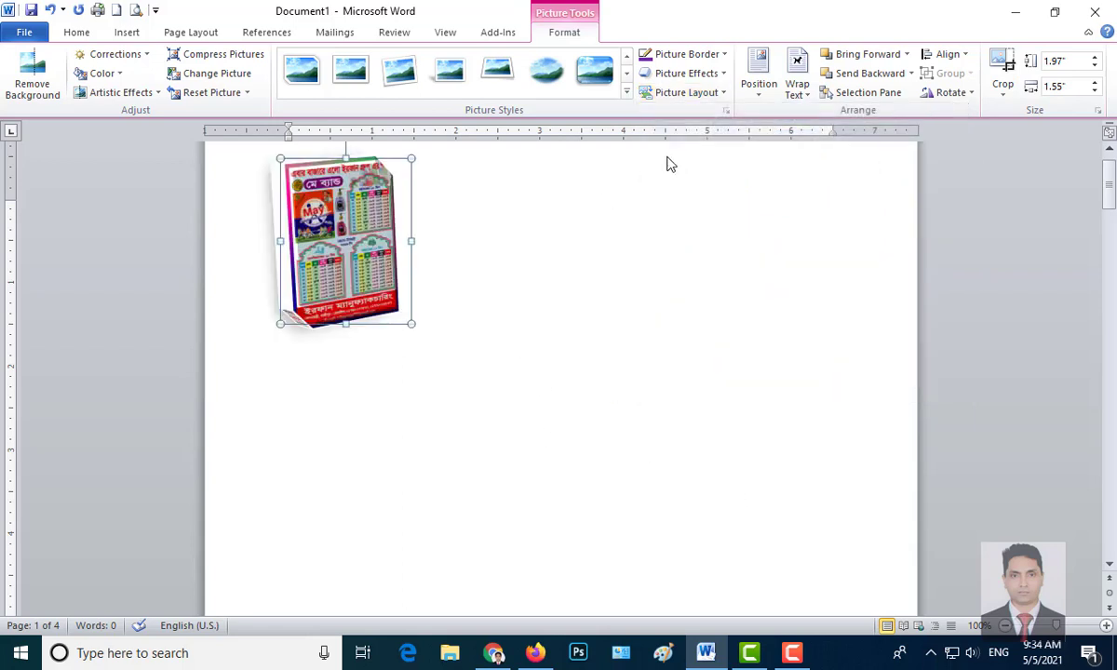
left_click(726, 110)
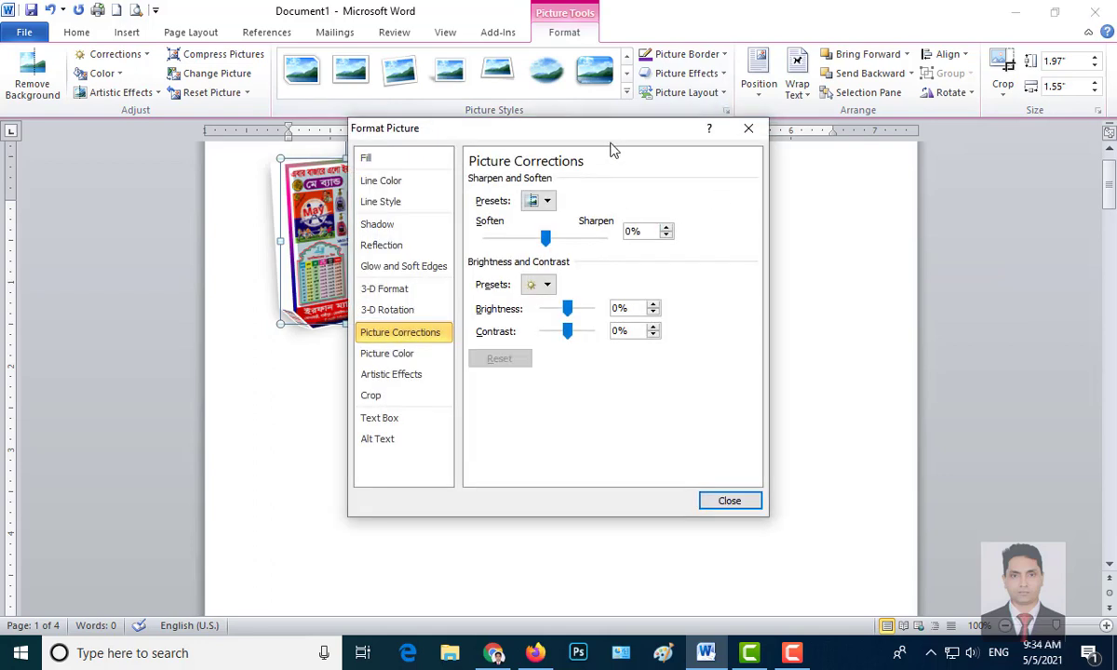
left_click_drag(566, 128, 671, 130)
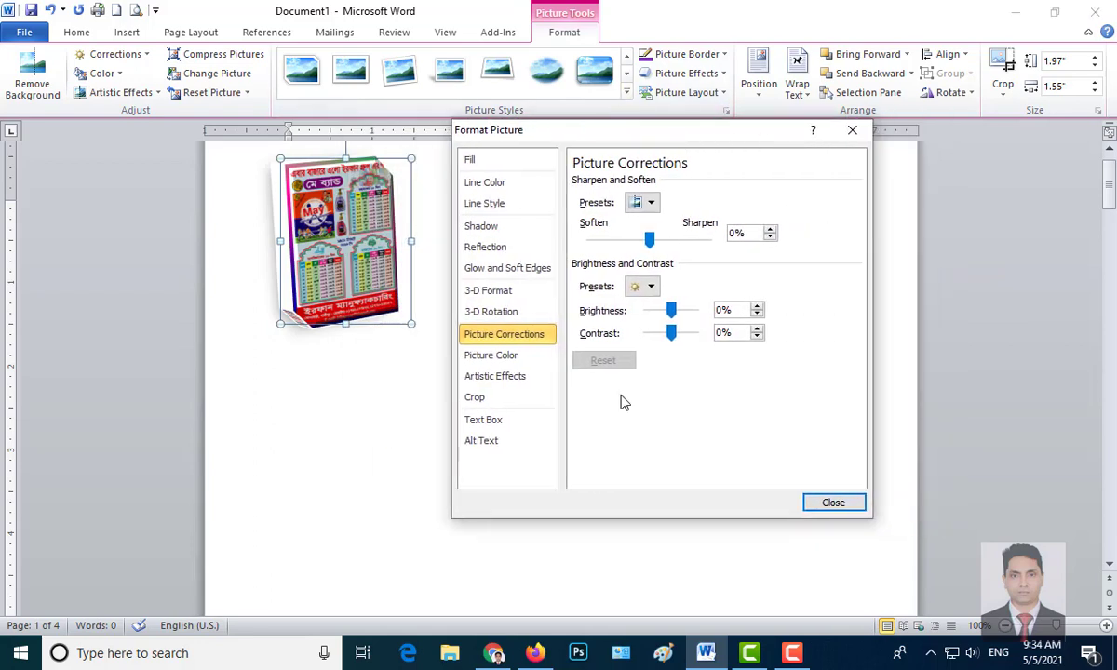
left_click(479, 225)
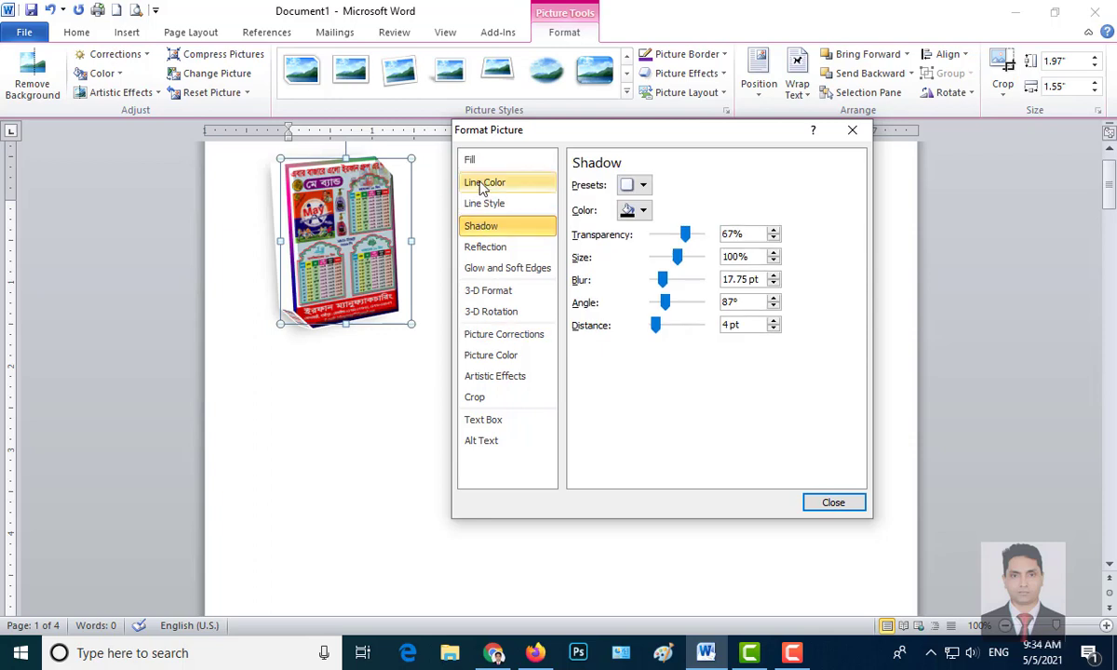
left_click(483, 185)
left_click(482, 203)
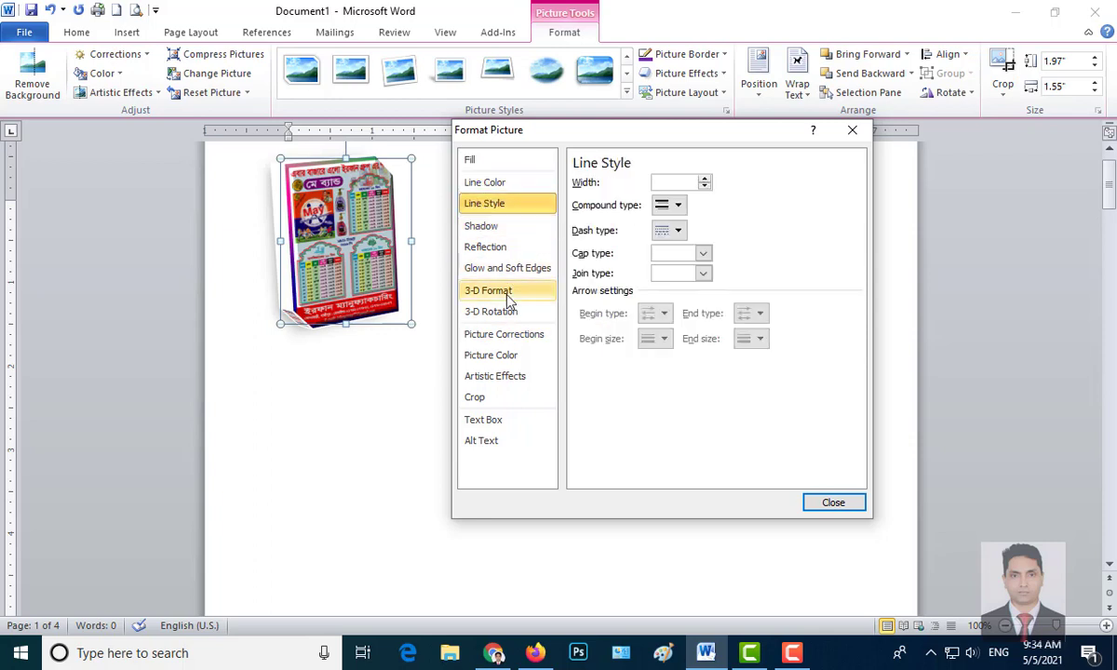
left_click(484, 441)
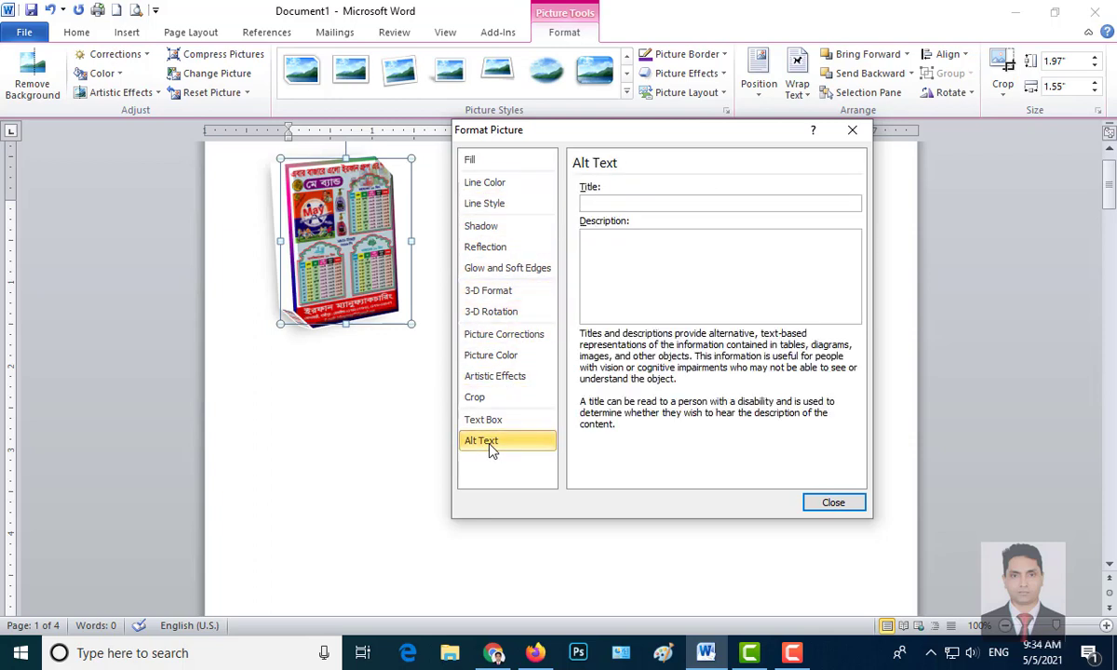
left_click(480, 421)
left_click(475, 377)
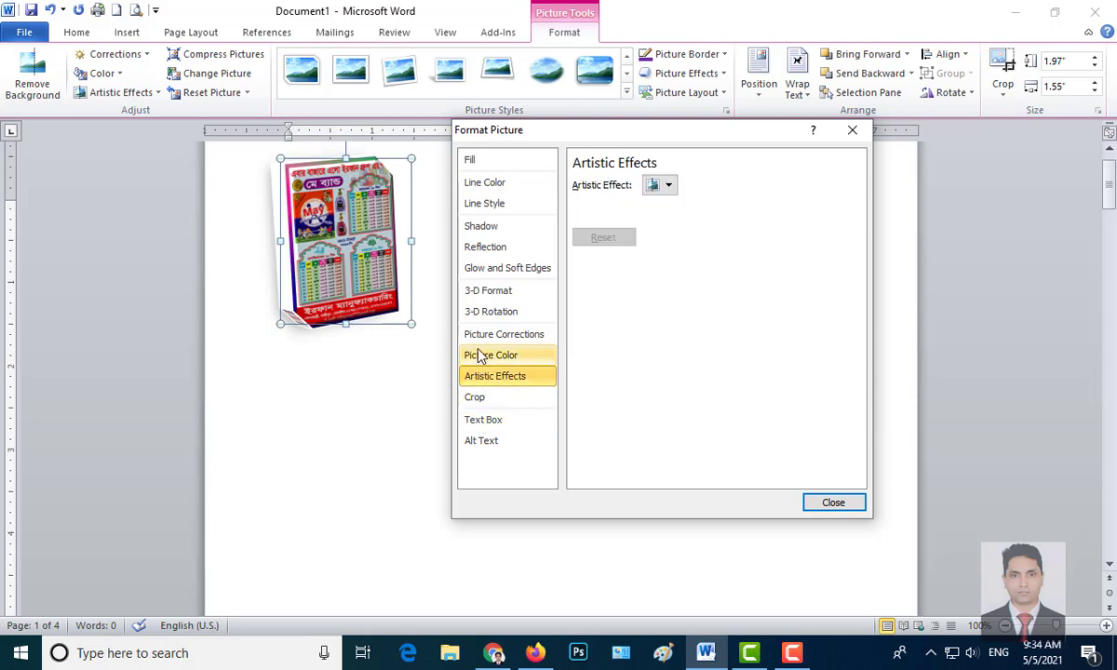
left_click(480, 353)
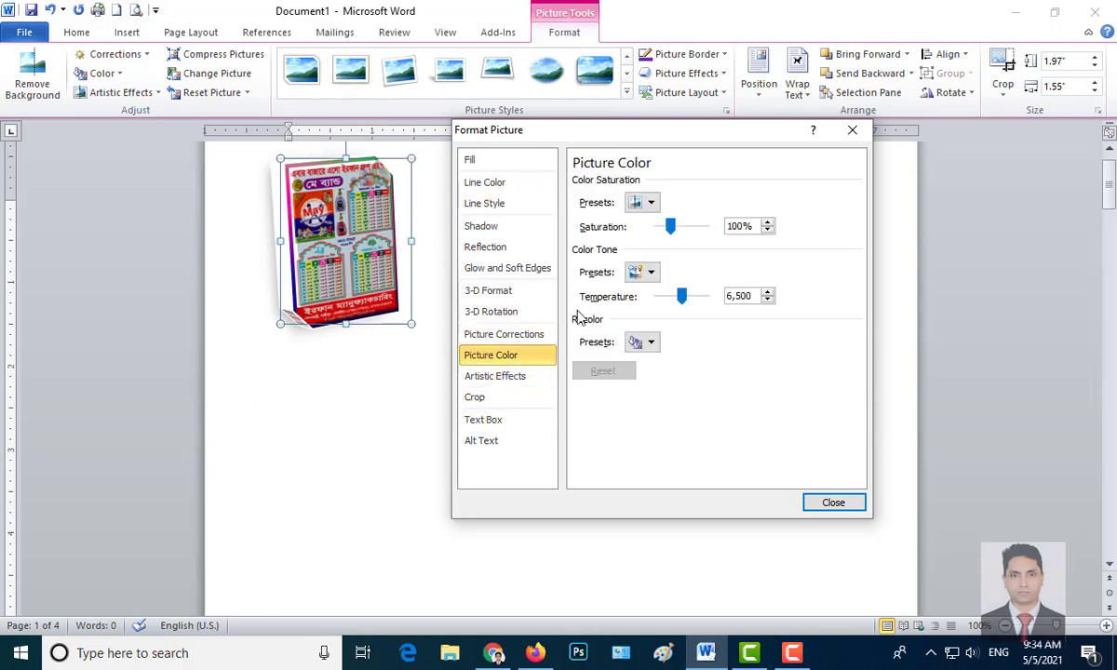
left_click(835, 503)
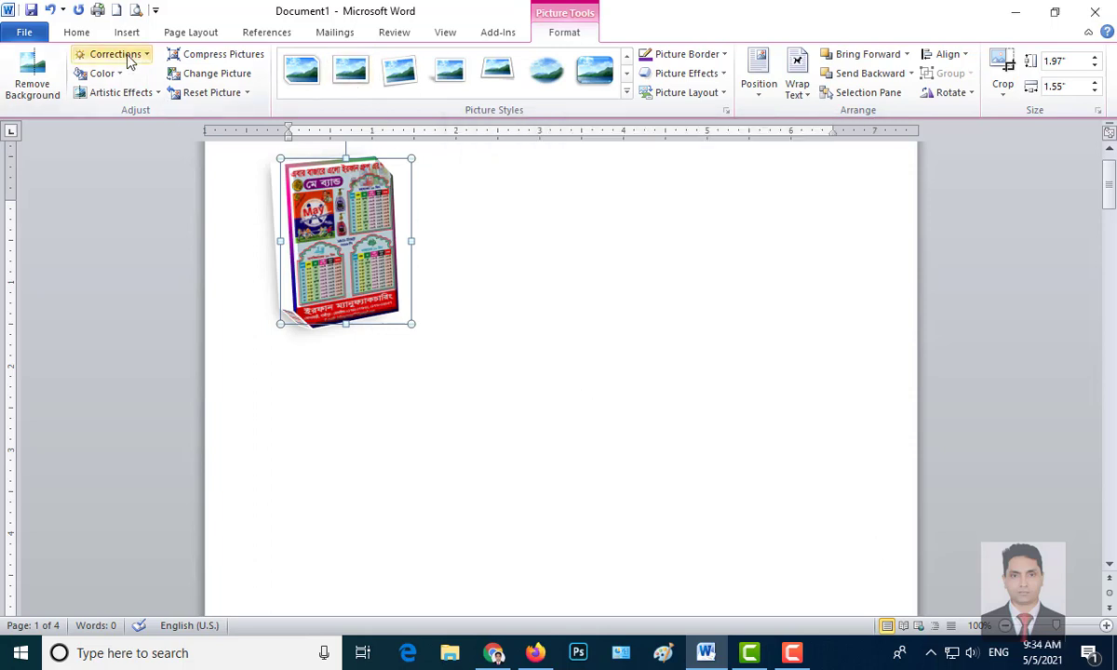
- Deselect the picture and pick the Donut from Basic Shapes in the Insert Shapes list
left_click(619, 220)
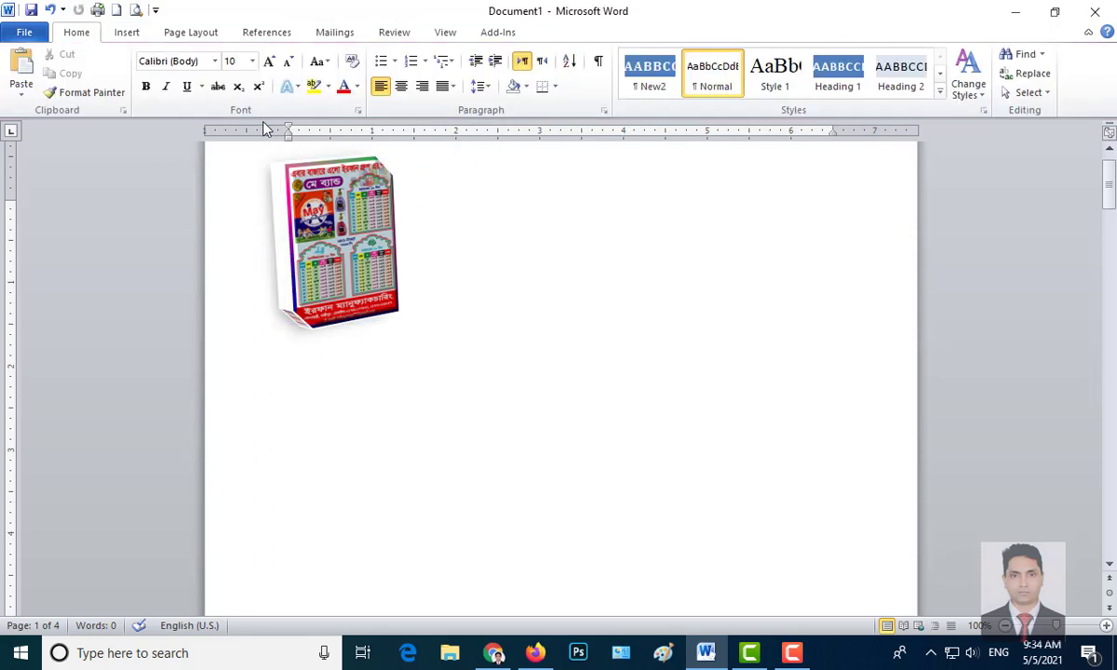
left_click(124, 32)
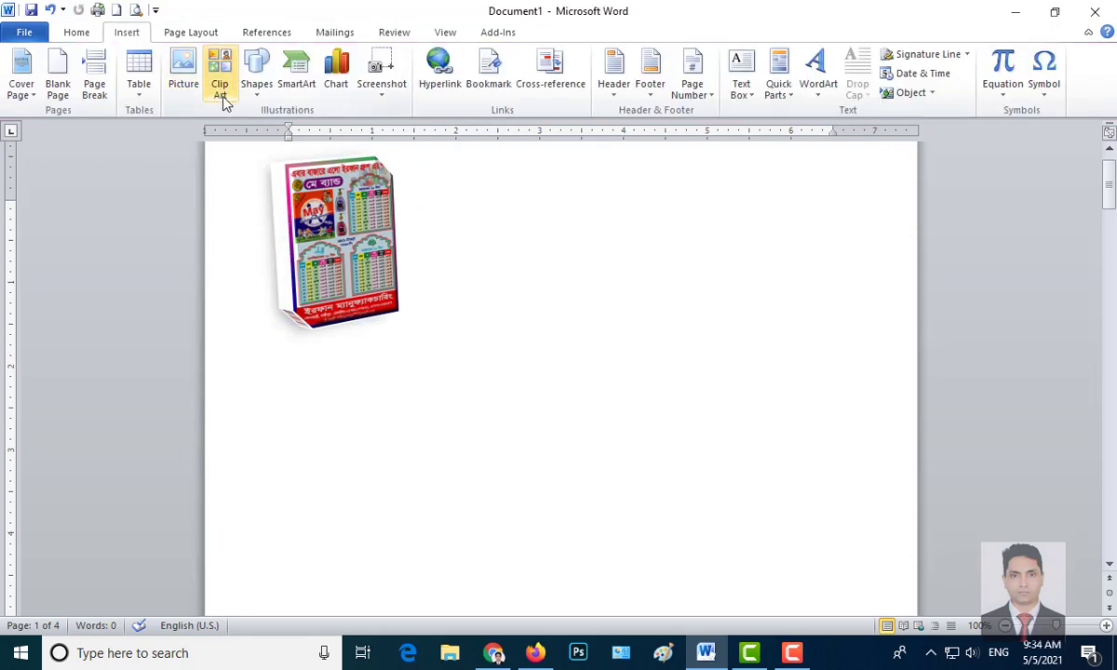
left_click(256, 88)
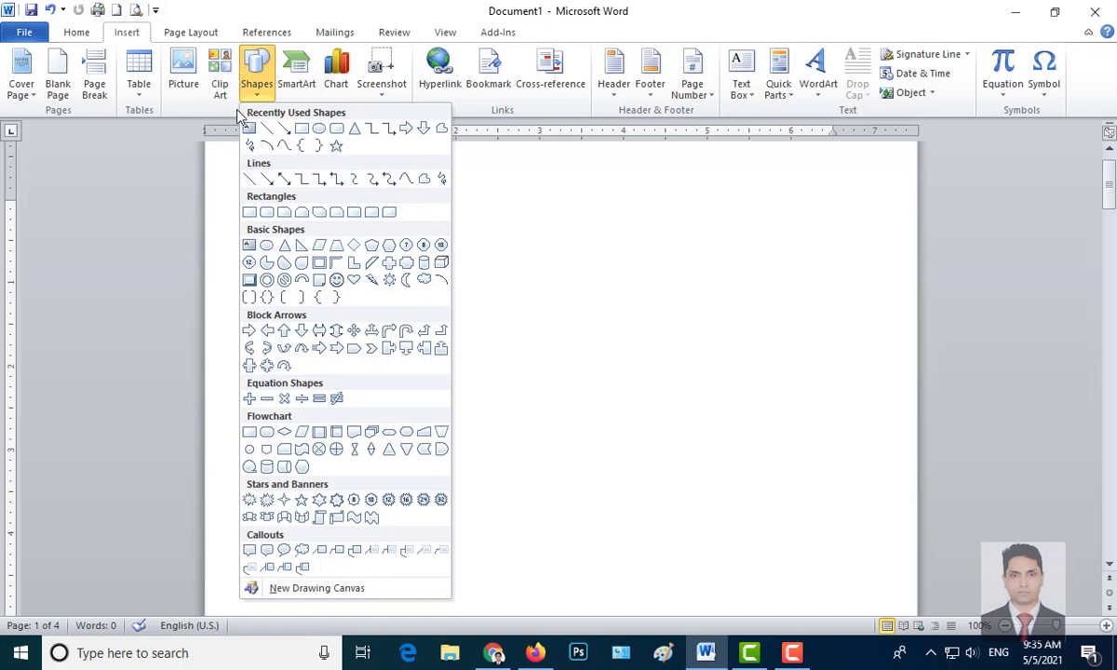
left_click(260, 101)
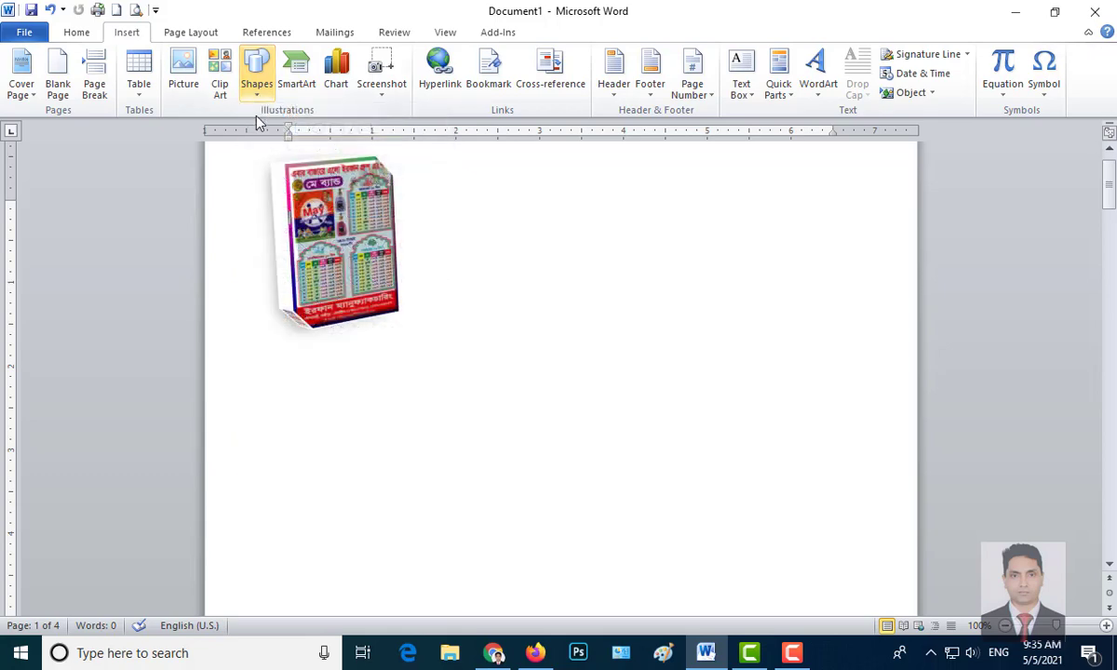
left_click(259, 93)
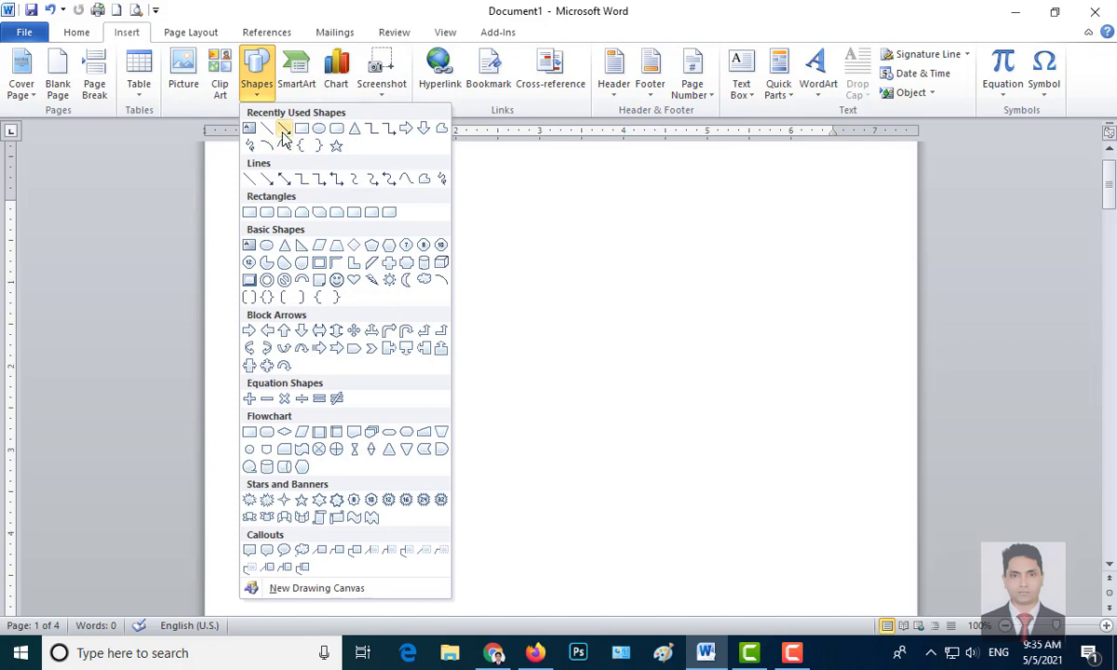
left_click(250, 263)
- Draw a 3.38-inch blue donut right of the flyer and a 1.24-inch circle below it
left_click_drag(474, 235, 811, 520)
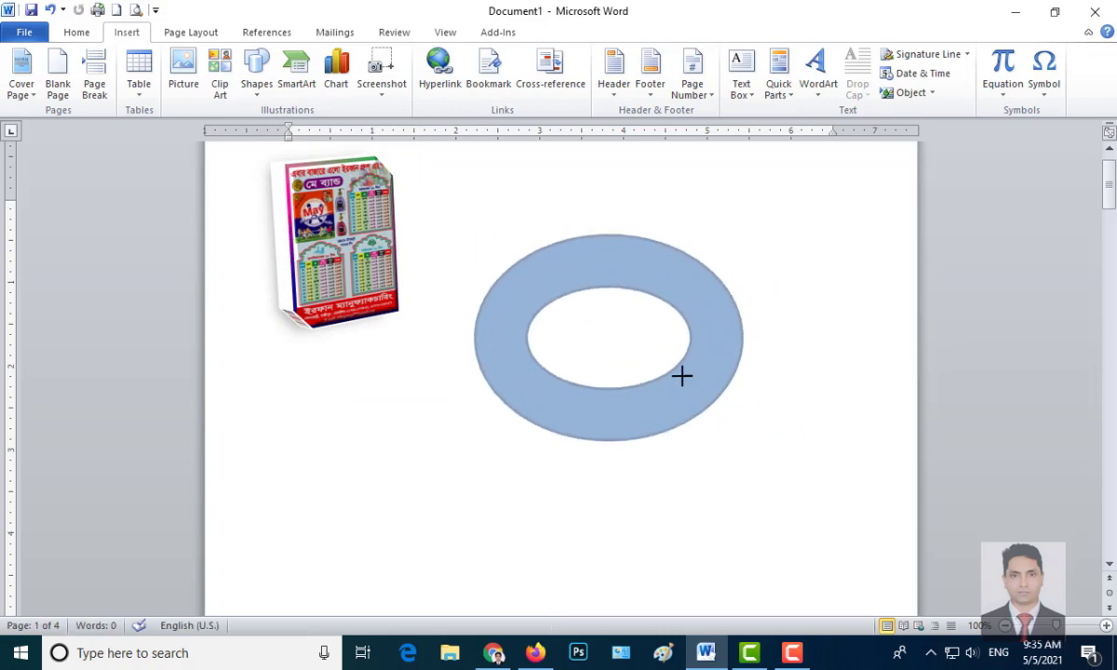
mouse_move(811, 520)
left_mouse_down()
mouse_move(718, 376)
mouse_move(754, 295)
mouse_move(600, 296)
mouse_move(600, 379)
mouse_move(688, 431)
mouse_move(741, 492)
mouse_move(639, 456)
mouse_move(638, 361)
mouse_move(716, 474)
mouse_move(616, 290)
mouse_move(700, 416)
mouse_move(855, 544)
mouse_move(578, 257)
mouse_move(758, 471)
mouse_move(541, 257)
mouse_move(786, 426)
mouse_move(591, 247)
mouse_move(746, 392)
mouse_move(773, 400)
mouse_move(764, 389)
mouse_move(595, 260)
mouse_move(792, 448)
mouse_move(756, 406)
left_mouse_up()
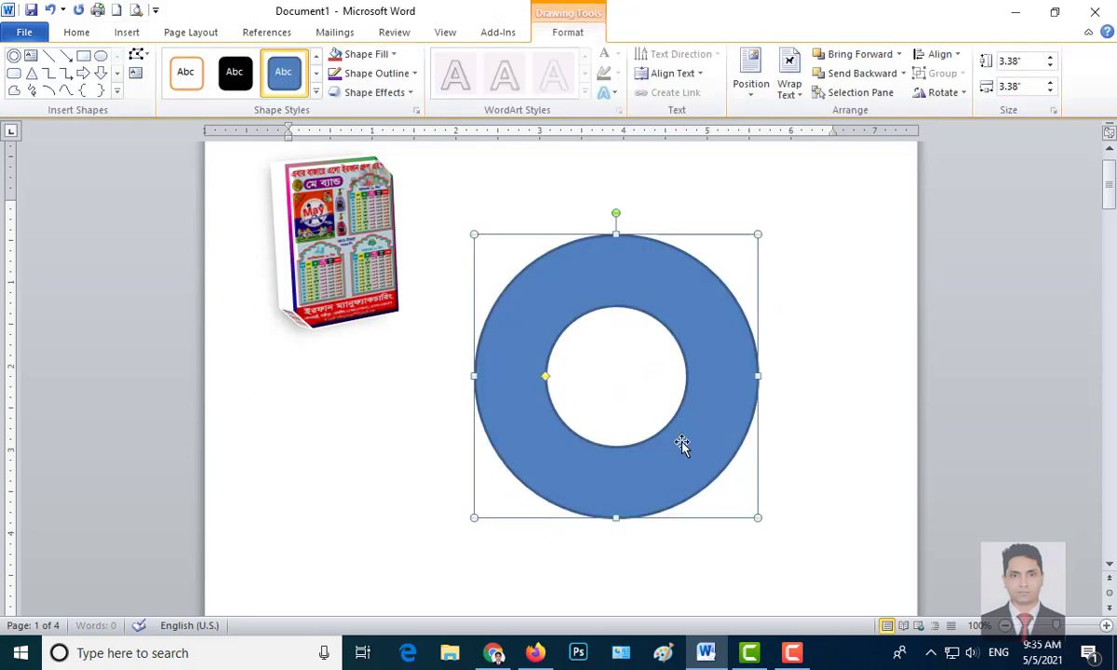
left_click(101, 56)
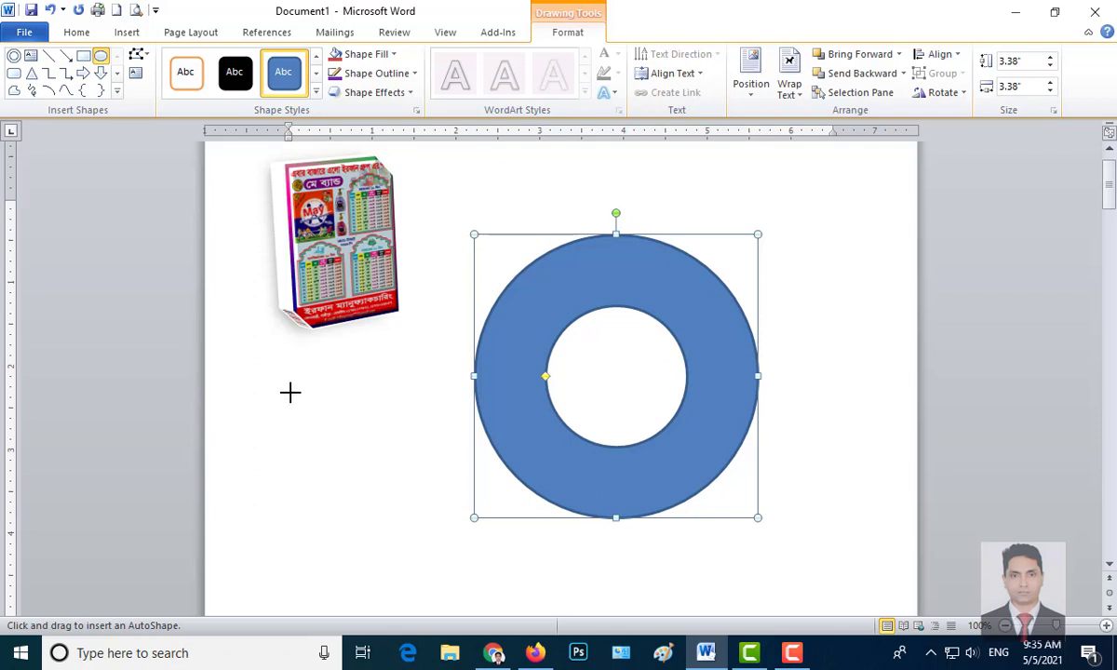
mouse_move(291, 392)
left_mouse_down()
mouse_move(316, 449)
mouse_move(372, 497)
left_mouse_up()
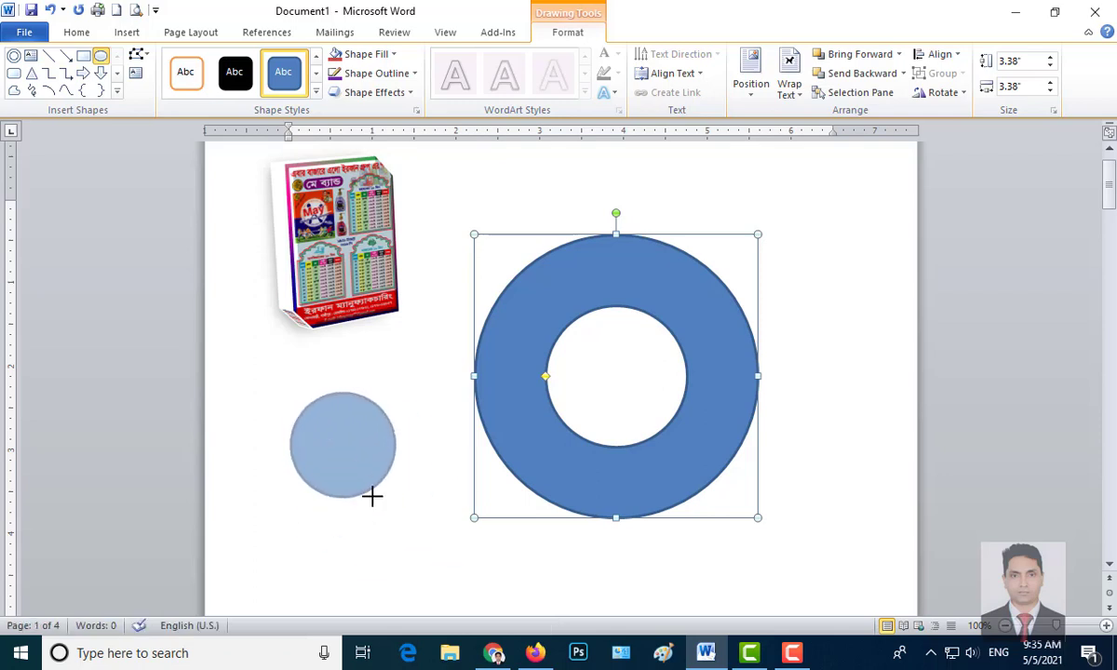
left_click_drag(373, 499, 374, 500)
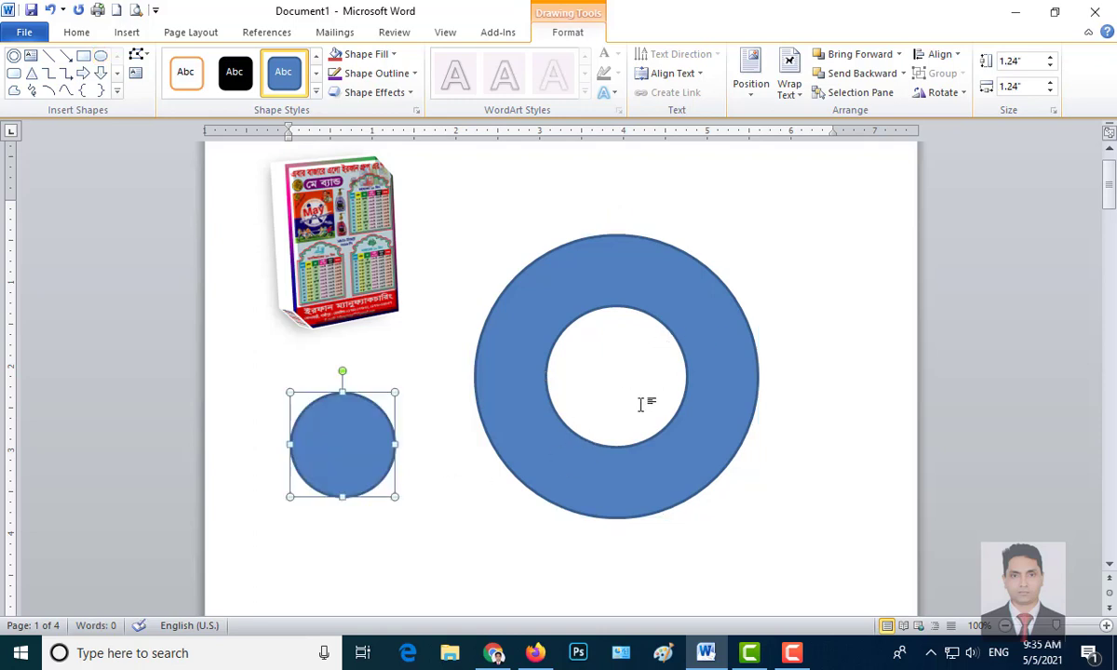
scroll(419, 221, "down", 4)
scroll(456, 262, "down", 2)
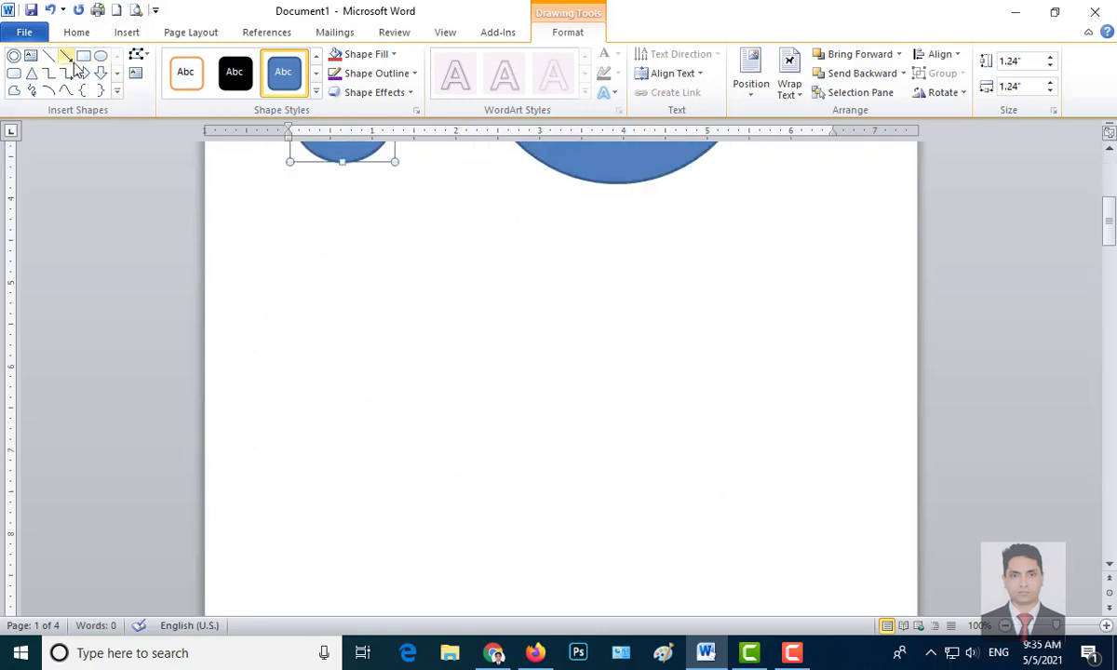
- Draw a wide rectangle below the blue donut and circle
left_click(352, 285)
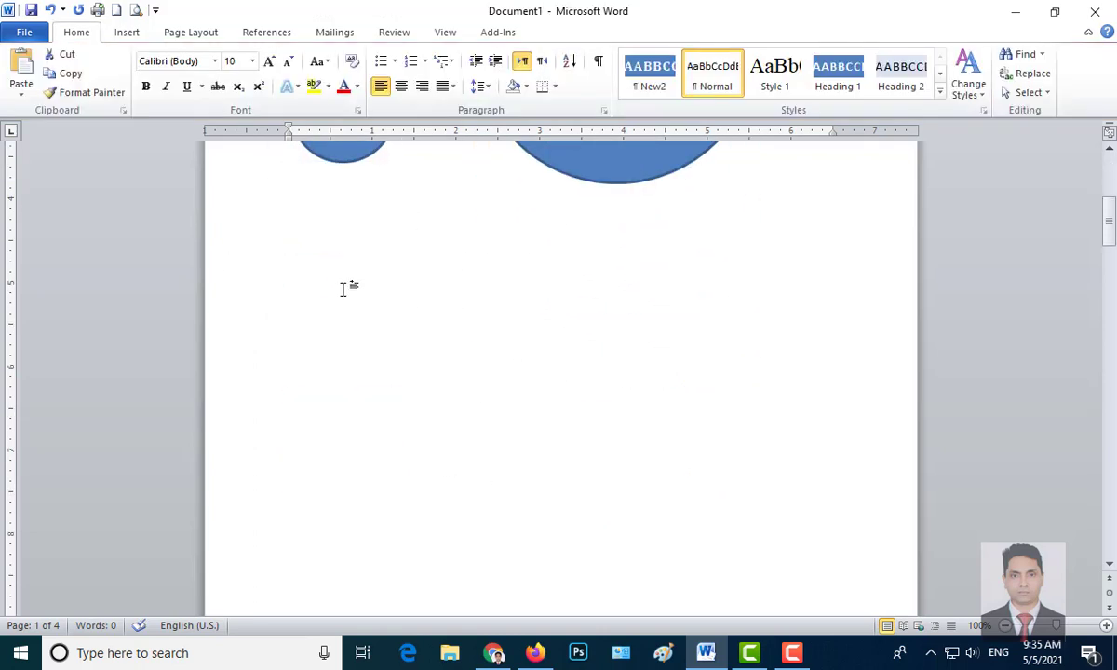
left_click(127, 34)
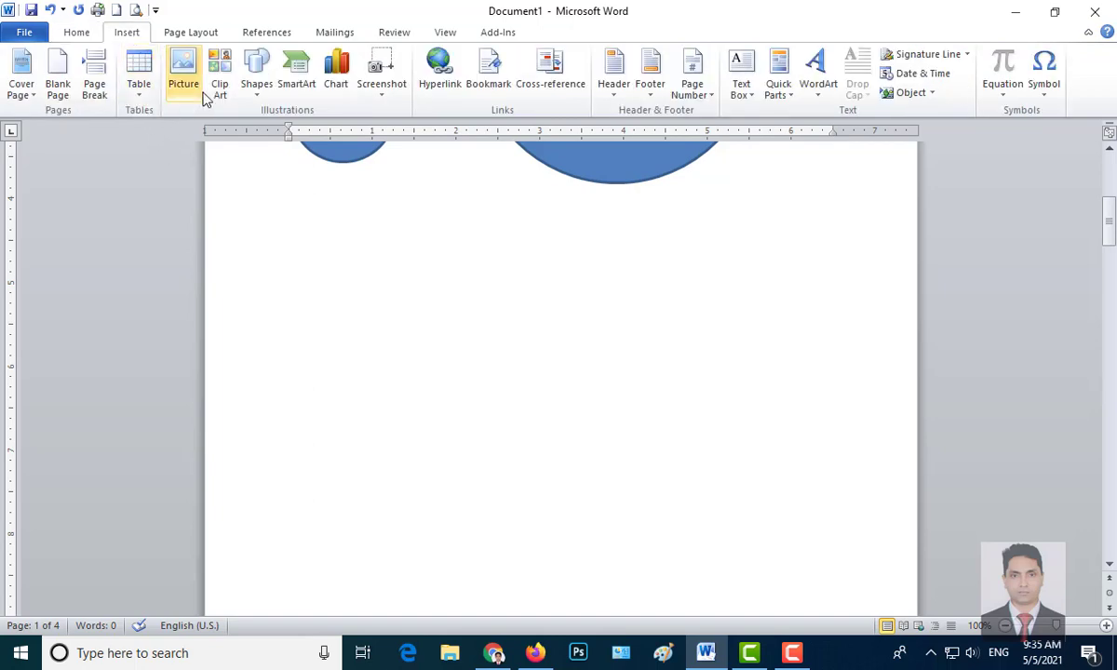
left_click(260, 100)
left_click(308, 123)
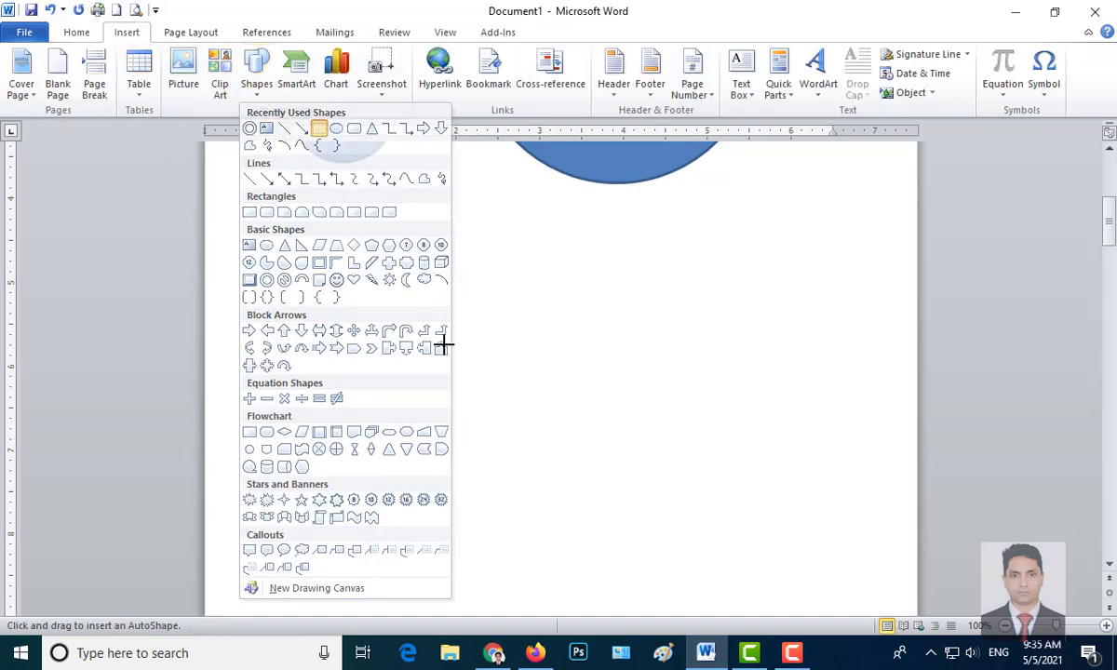
left_click_drag(352, 297, 740, 490)
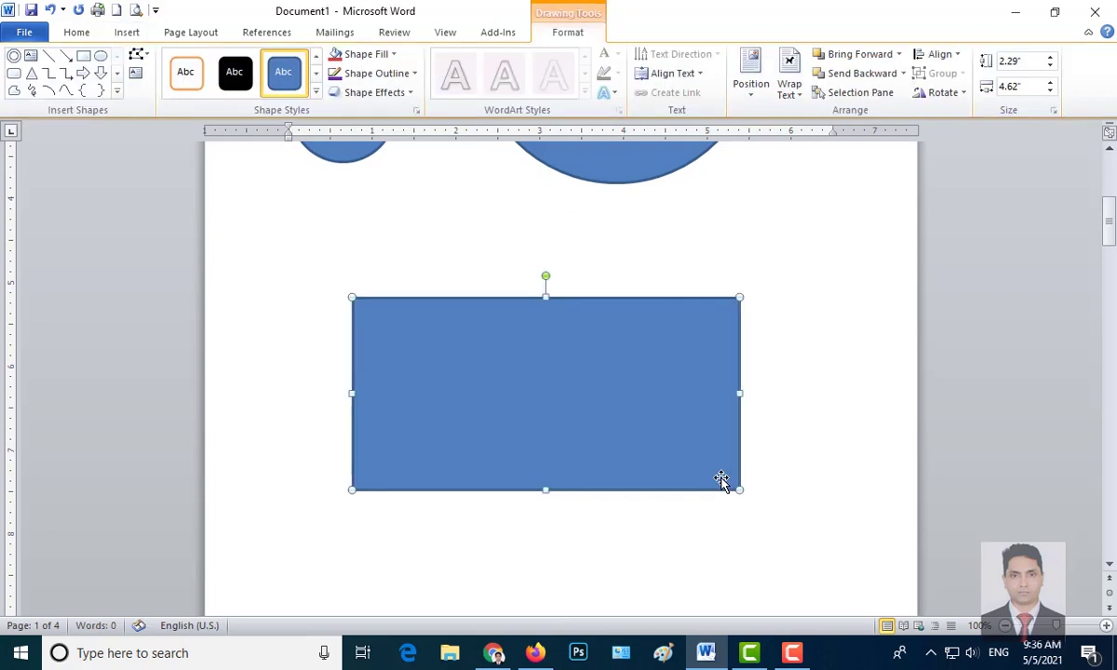
- Apply the olive-green Colored Fill shape style to the rectangle
left_click(316, 99)
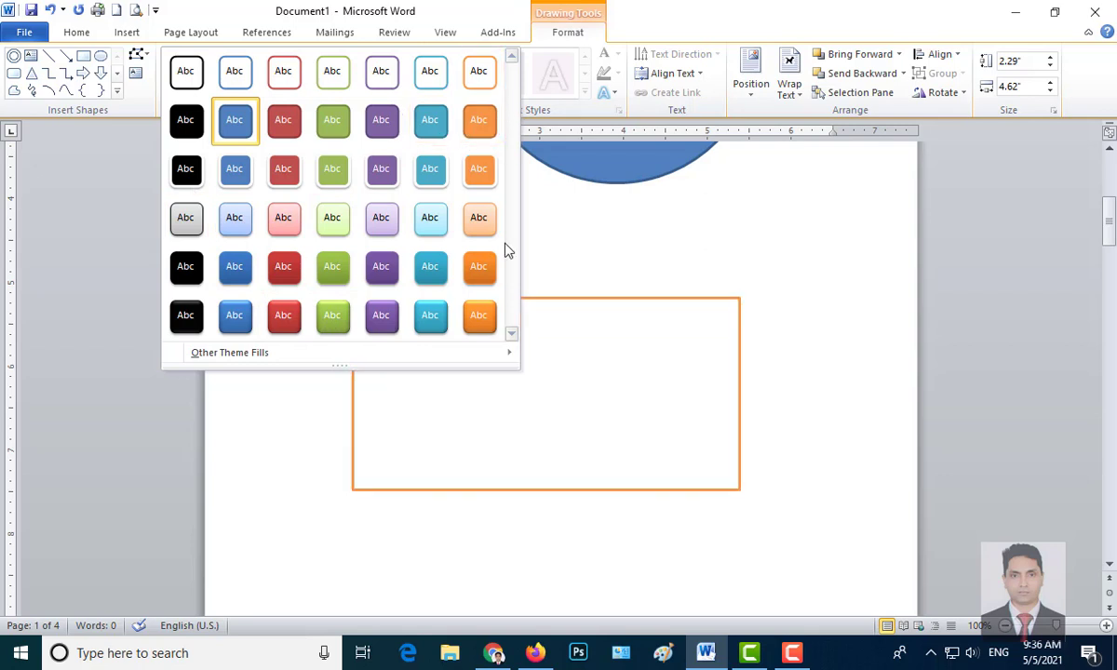
mouse_move(217, 361)
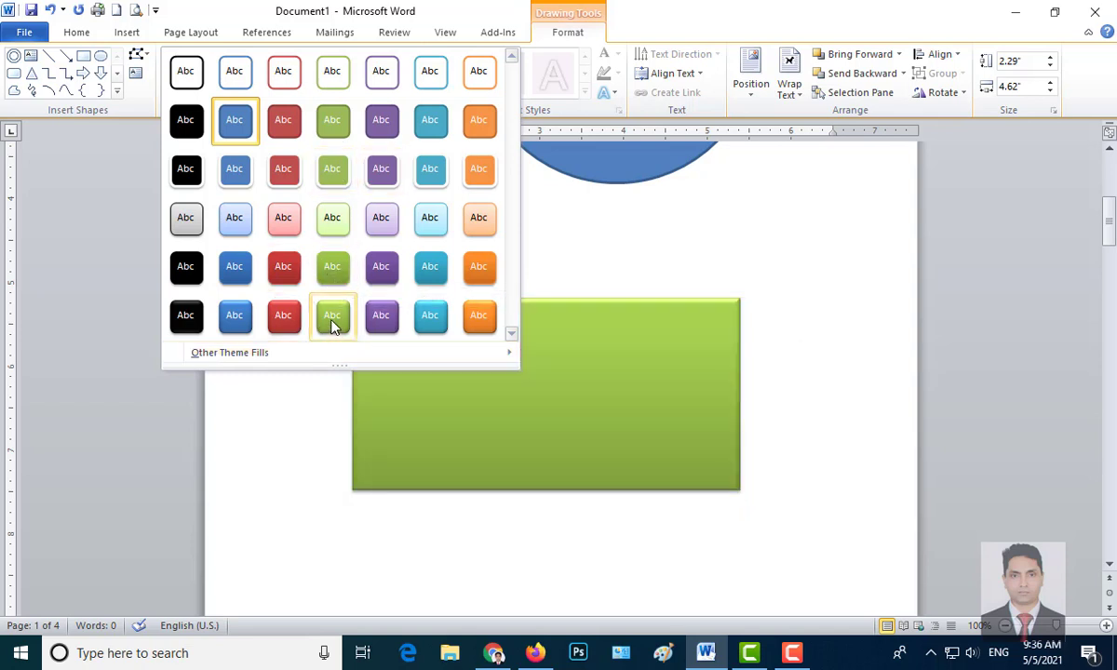
left_click(332, 117)
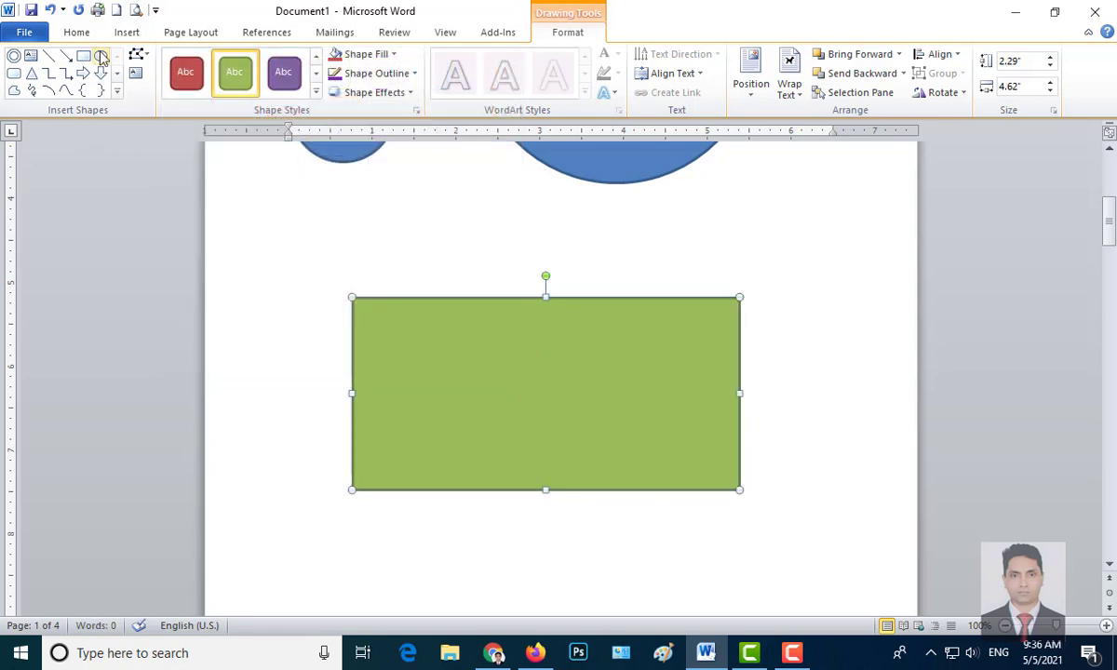
- Draw a 1.45-inch circle centred inside the green rectangle
left_click(101, 56)
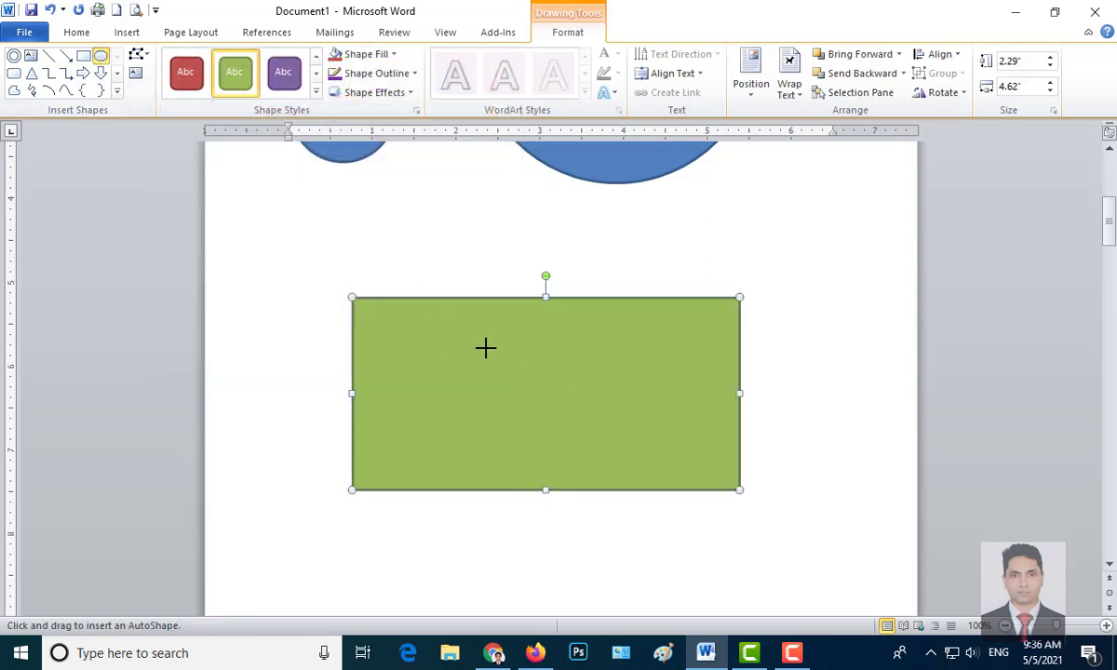
left_click_drag(484, 340, 606, 451)
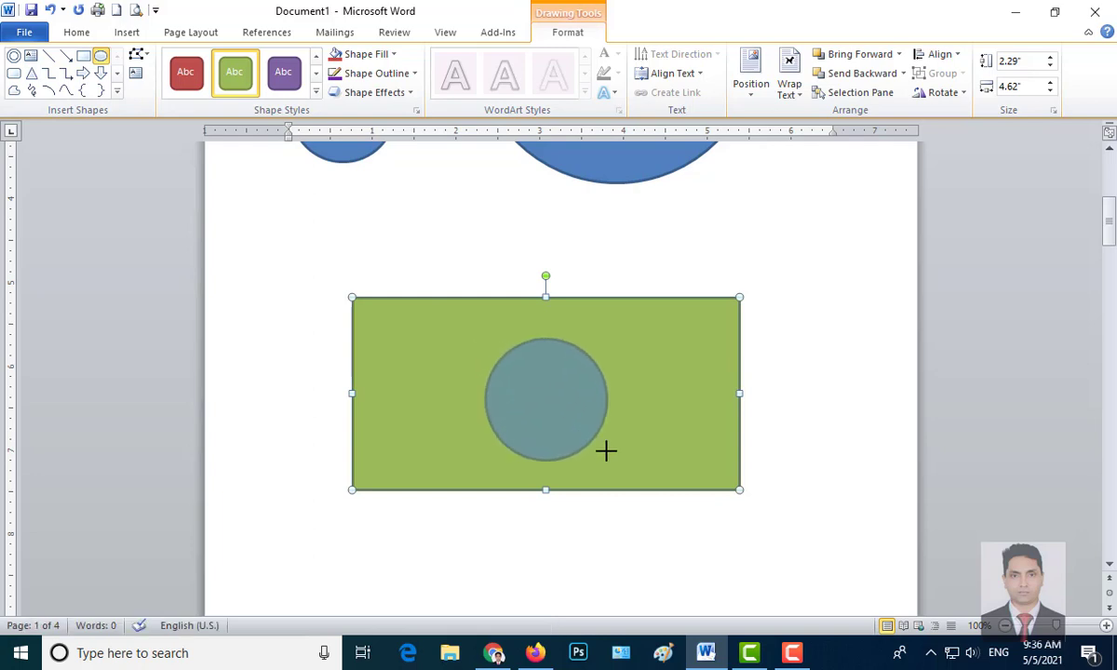
left_click_drag(606, 451, 606, 453)
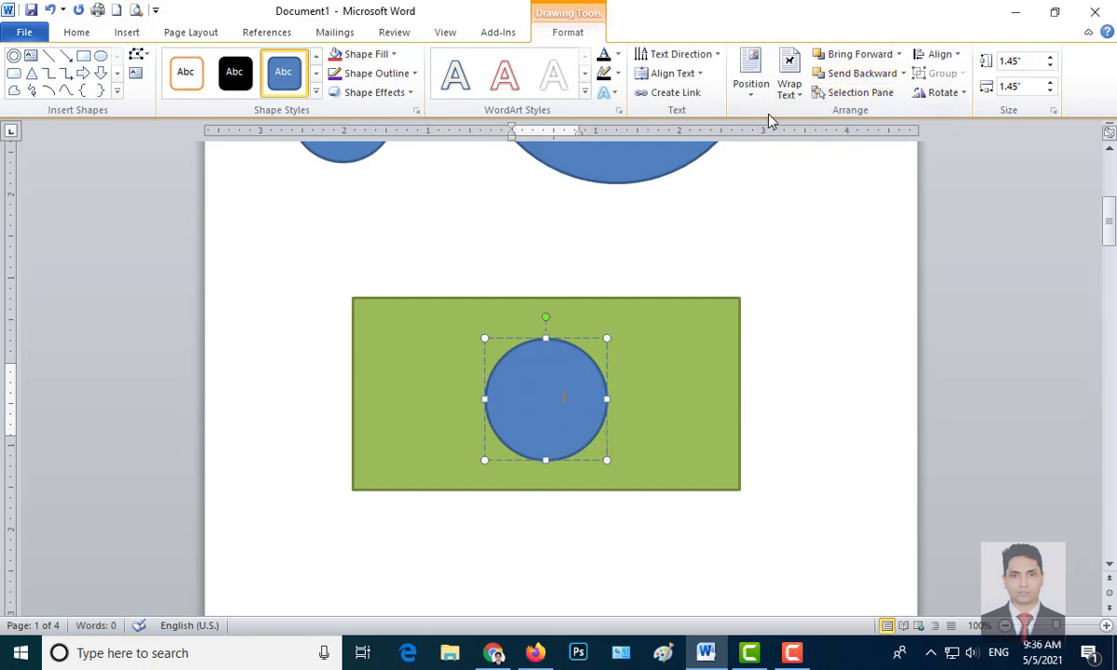
- Set the circle's wrapping to In Front of Text and nudge it slightly up-left
left_click(791, 93)
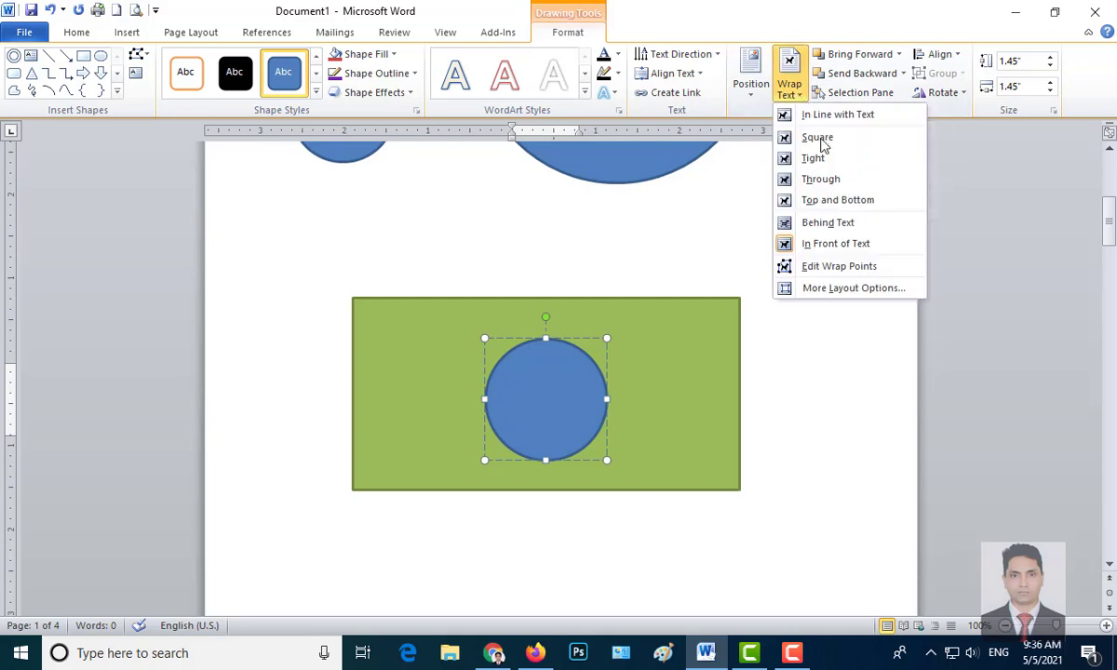
left_click(835, 244)
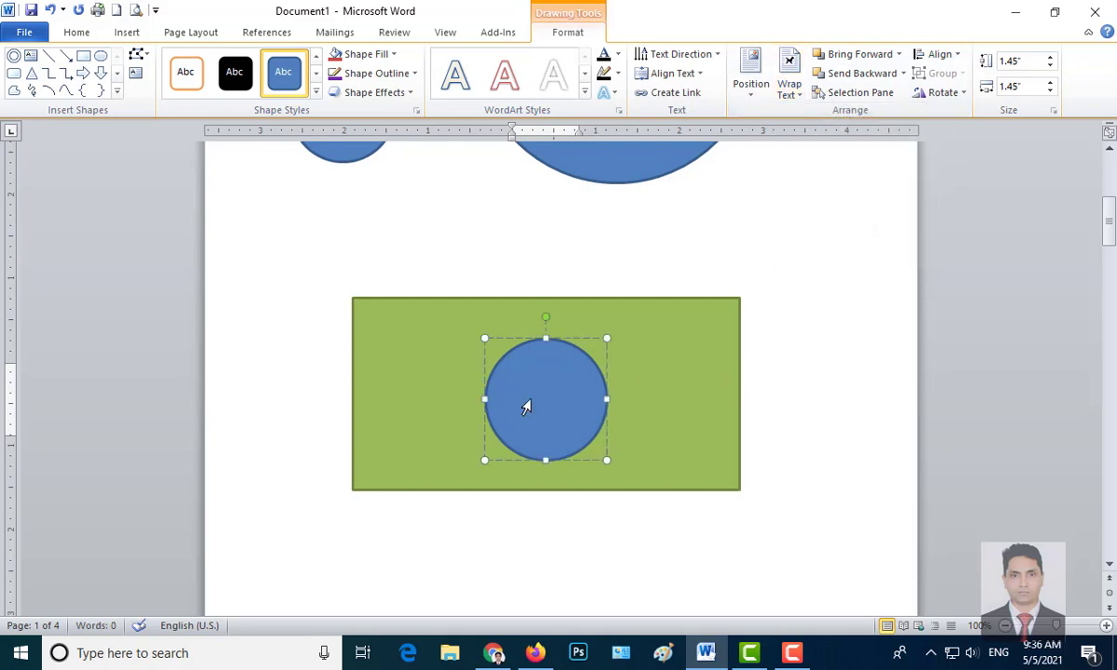
left_click_drag(515, 345, 505, 335)
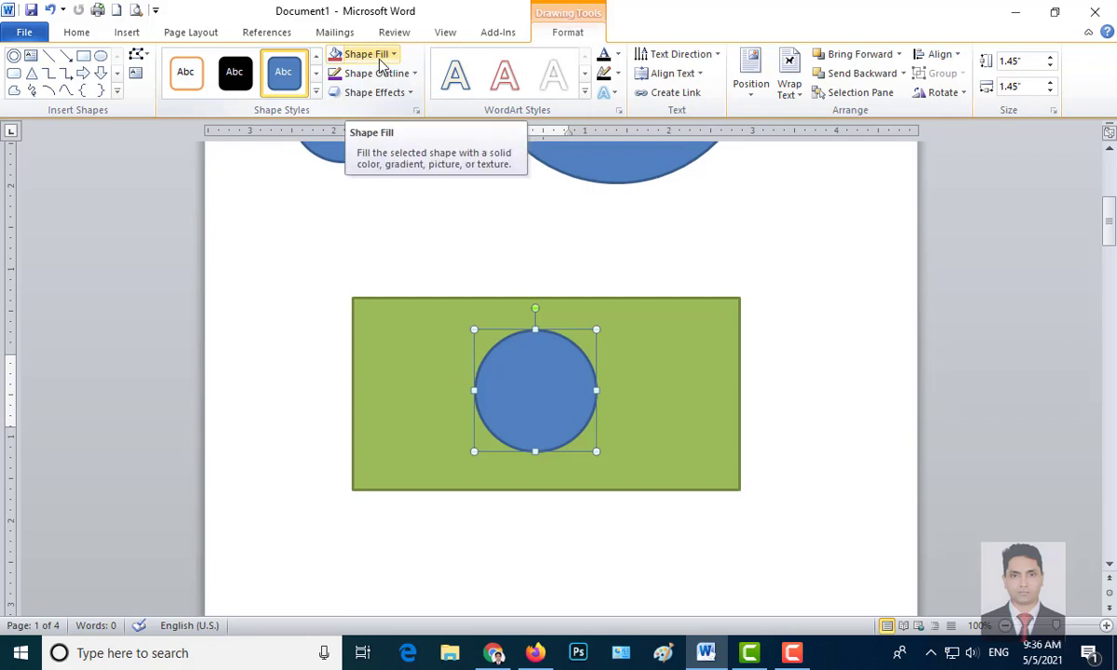
- Fill the circle with standard red and remove its outline
left_click(395, 56)
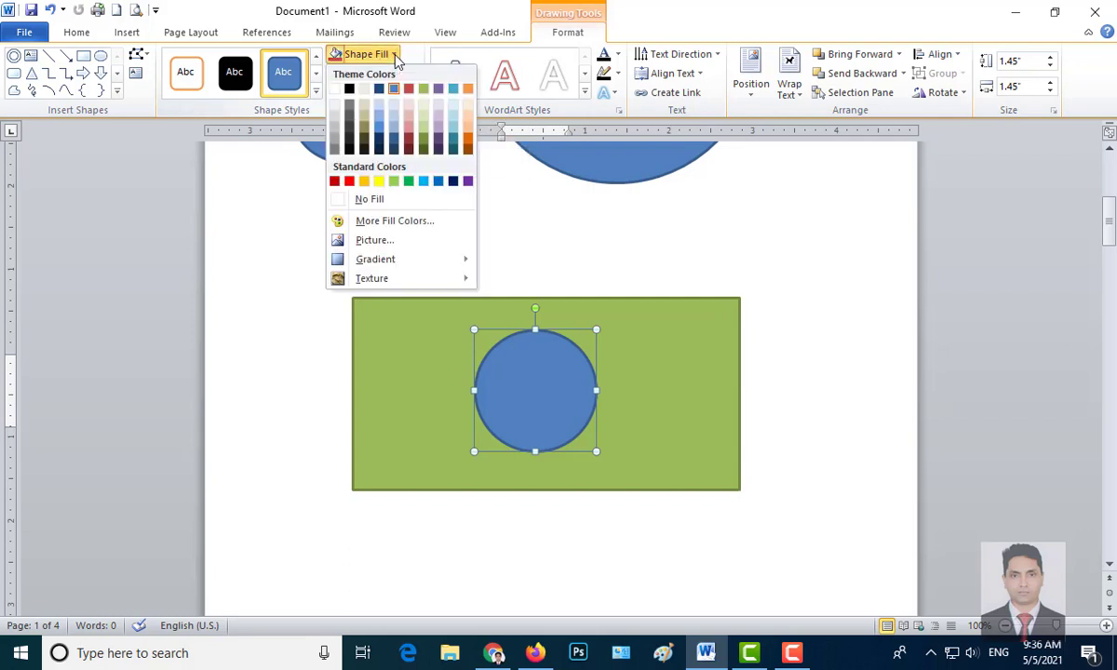
left_click(349, 183)
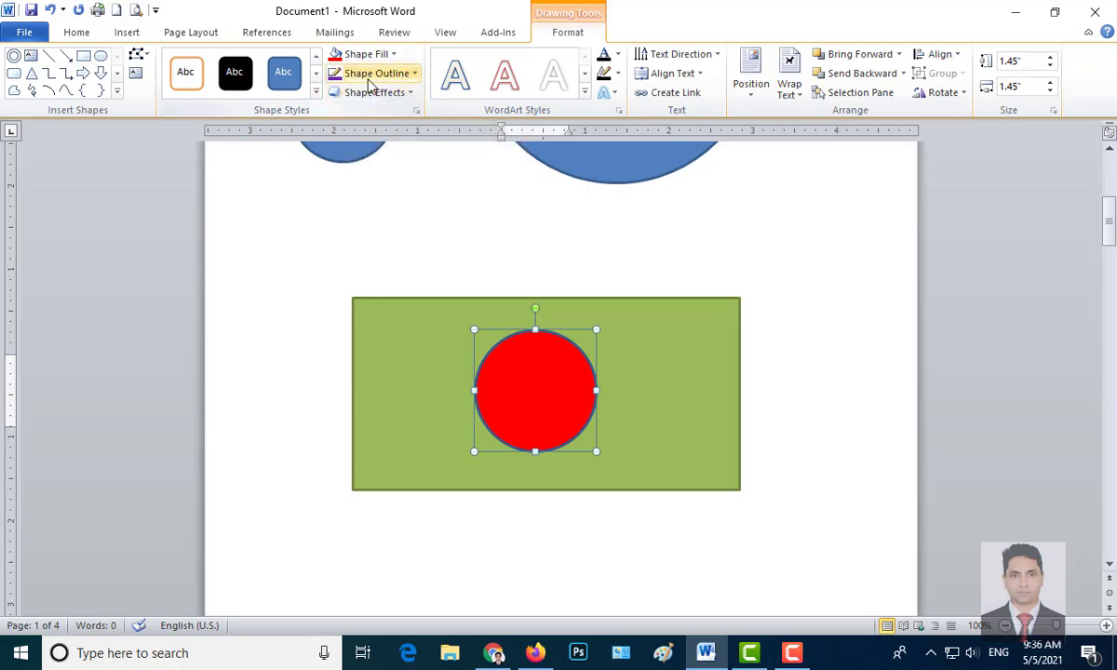
left_click(414, 75)
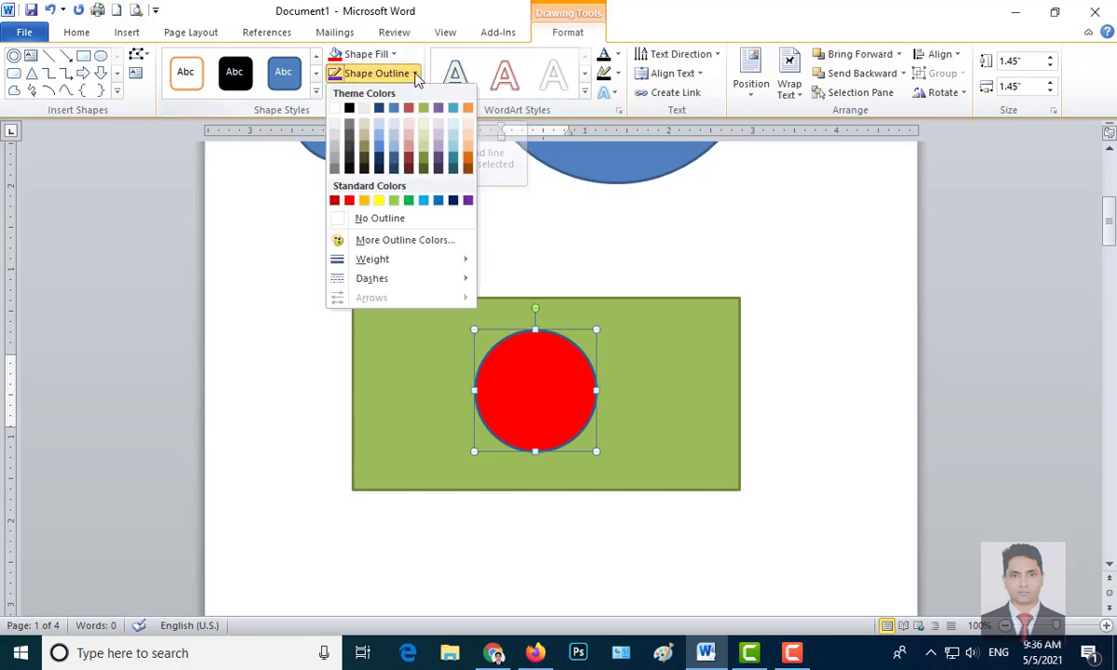
left_click(381, 220)
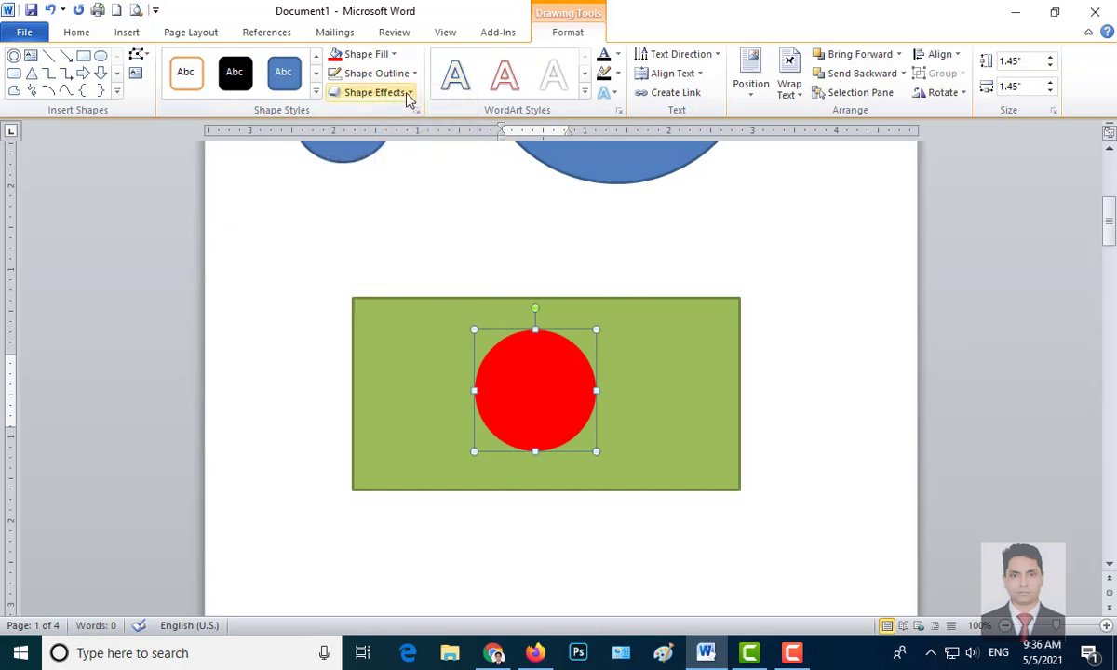
- Preview the circle's 3-D Rotation effects, close them without applying any, and deselect it
left_click(410, 93)
mouse_move(391, 361)
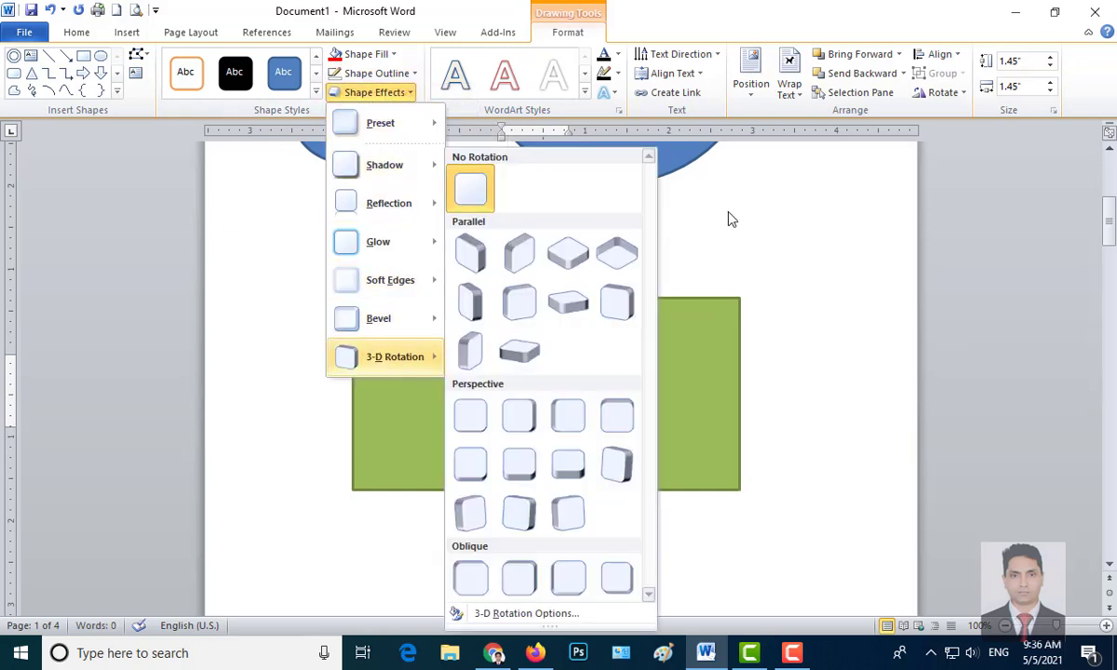
left_click(805, 212)
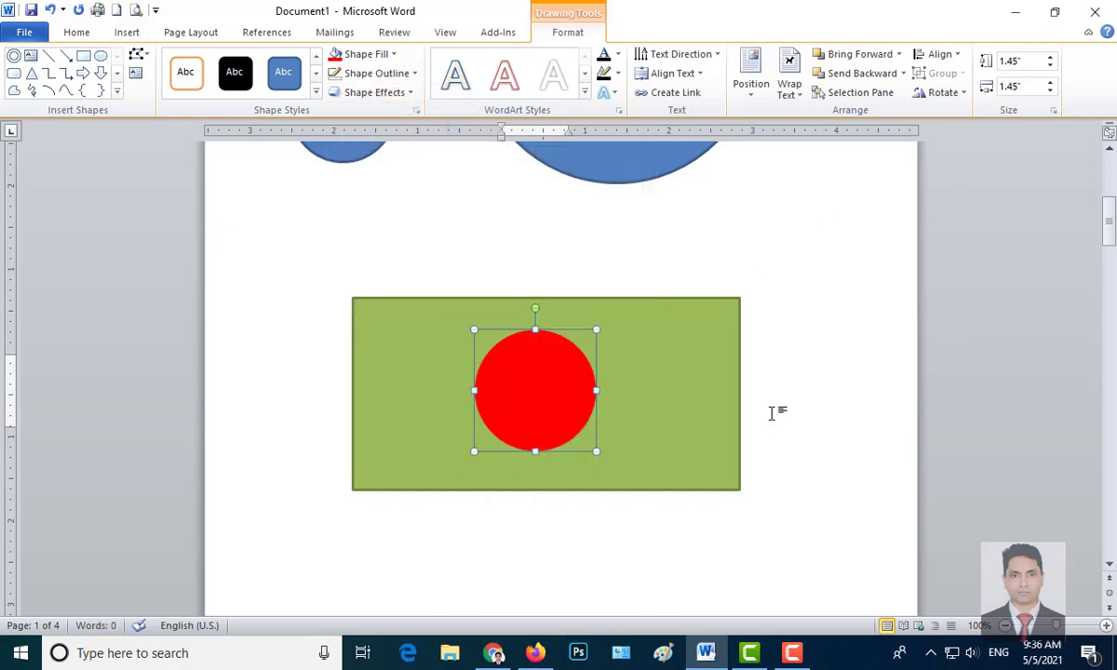
left_click(817, 320)
scroll(372, 466, "up", 5)
- Change the rectangle's fill to bright standard green
scroll(654, 424, "down", 5)
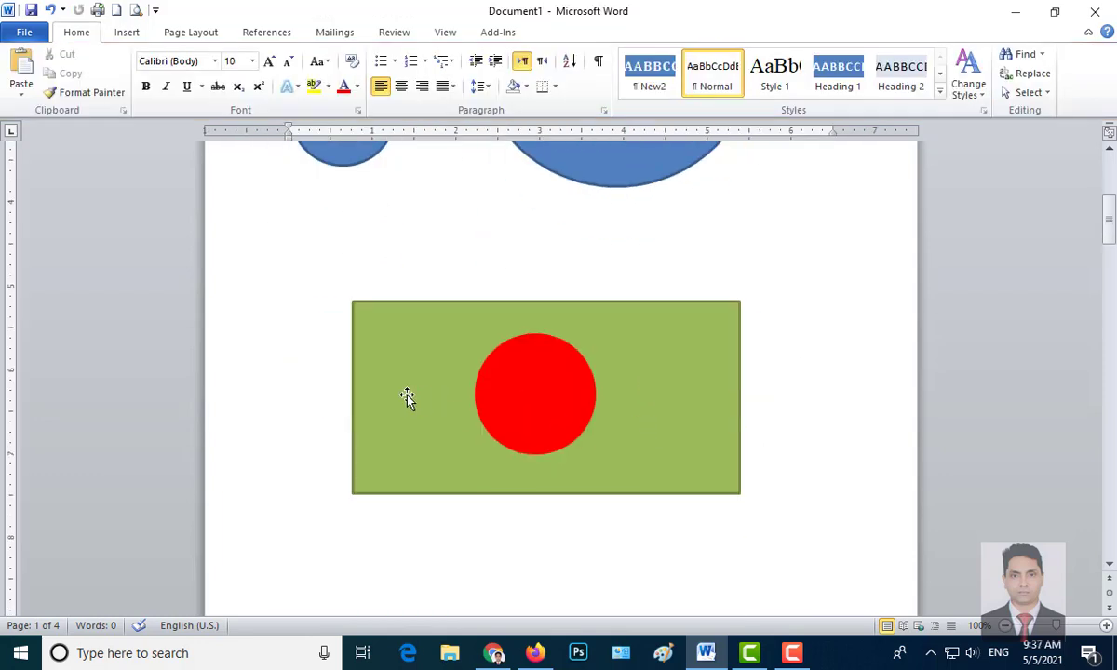
left_click(387, 394)
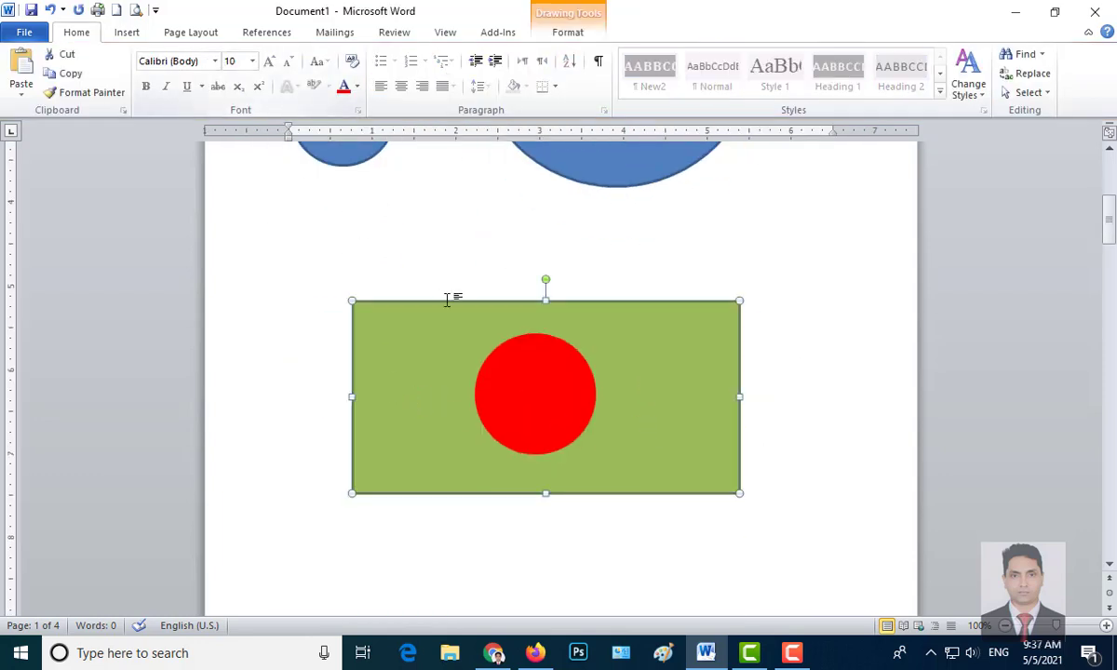
double_click(439, 354)
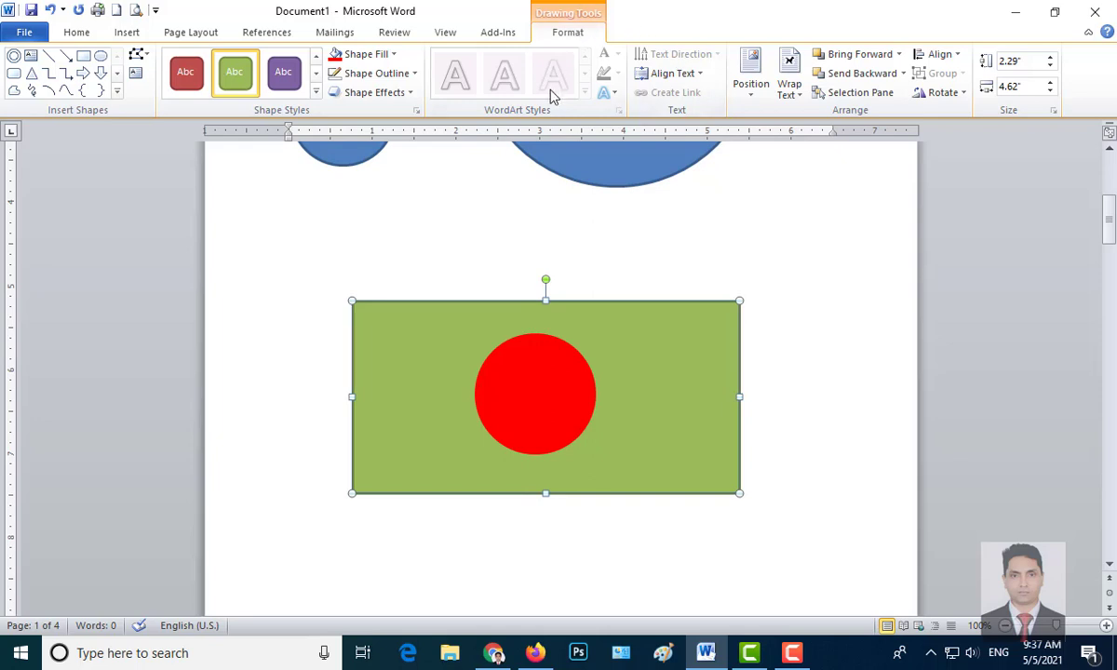
left_click(377, 54)
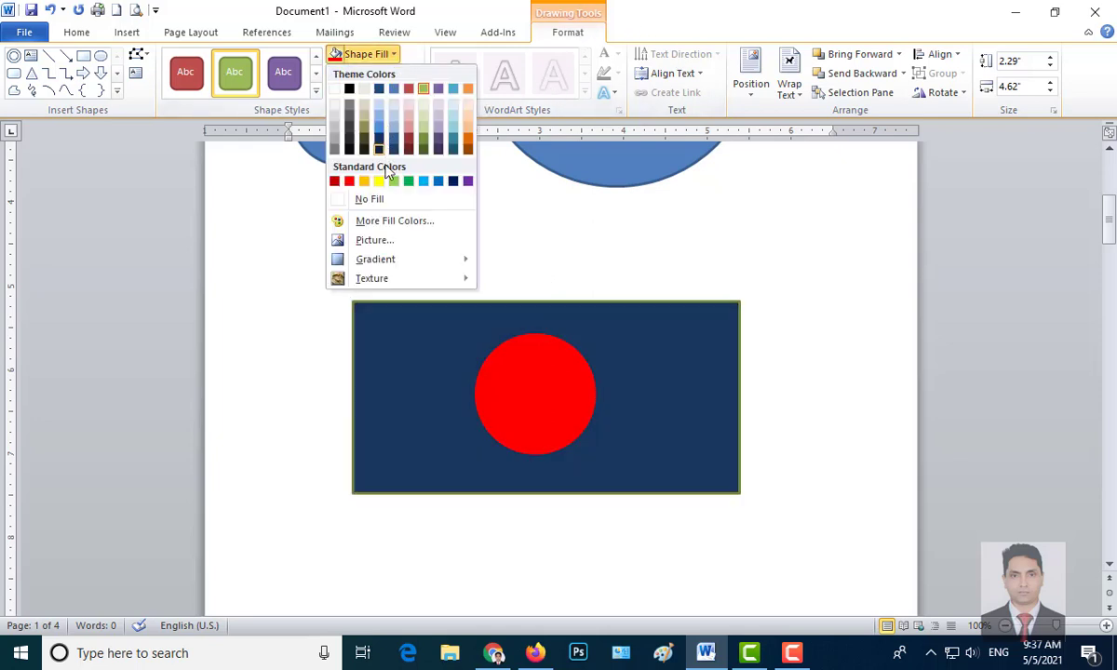
left_click(409, 182)
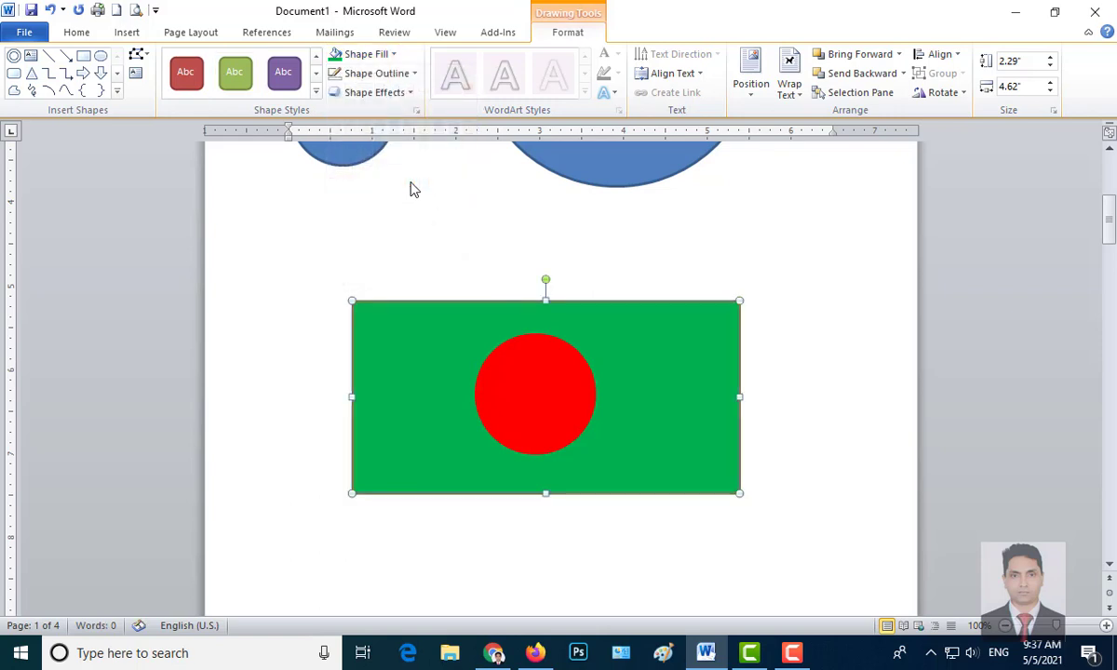
left_click(395, 55)
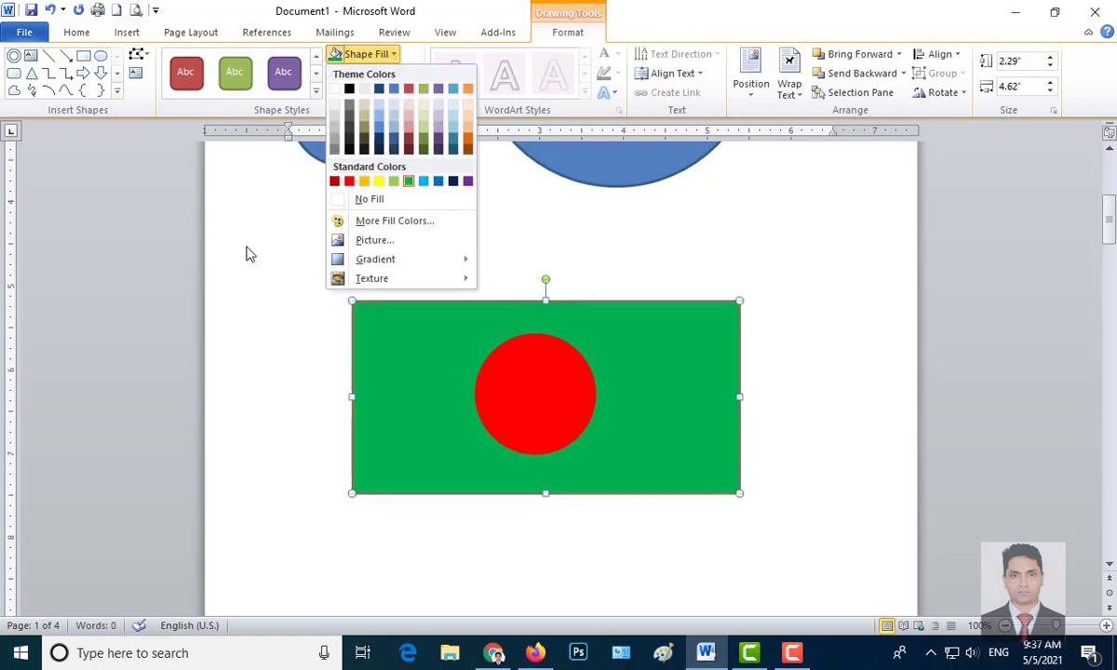
left_click(238, 268)
- Remove the rectangle's outline and deselect the finished flag
left_click(416, 74)
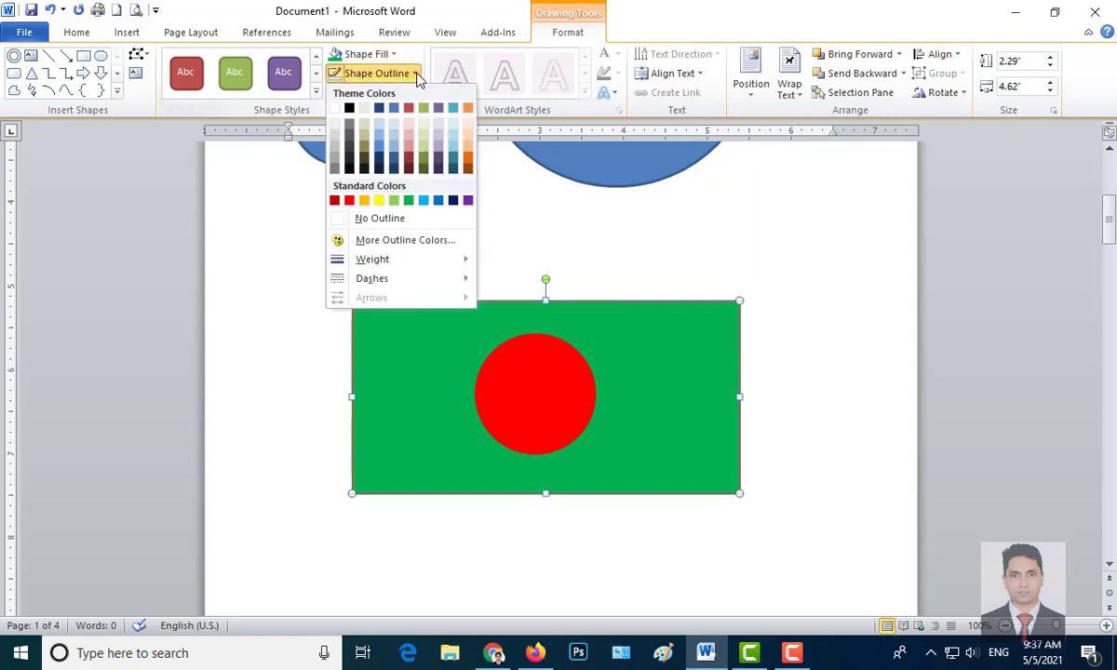
left_click(365, 220)
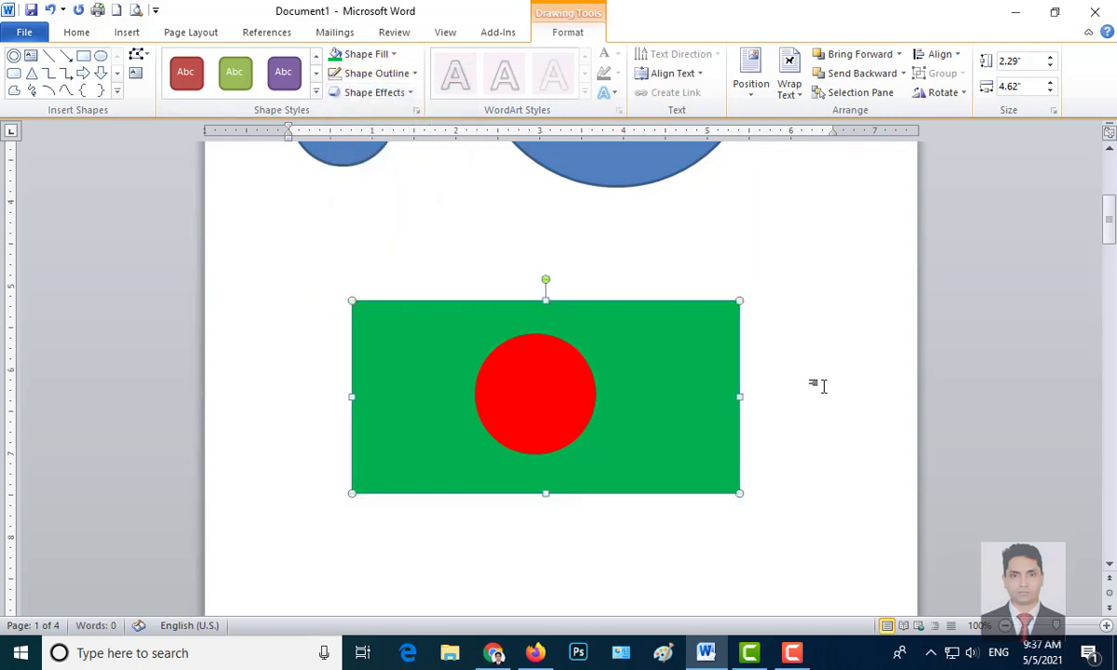
left_click(820, 383)
scroll(848, 504, "up", 5)
scroll(818, 339, "down", 3)
scroll(819, 338, "down", 2)
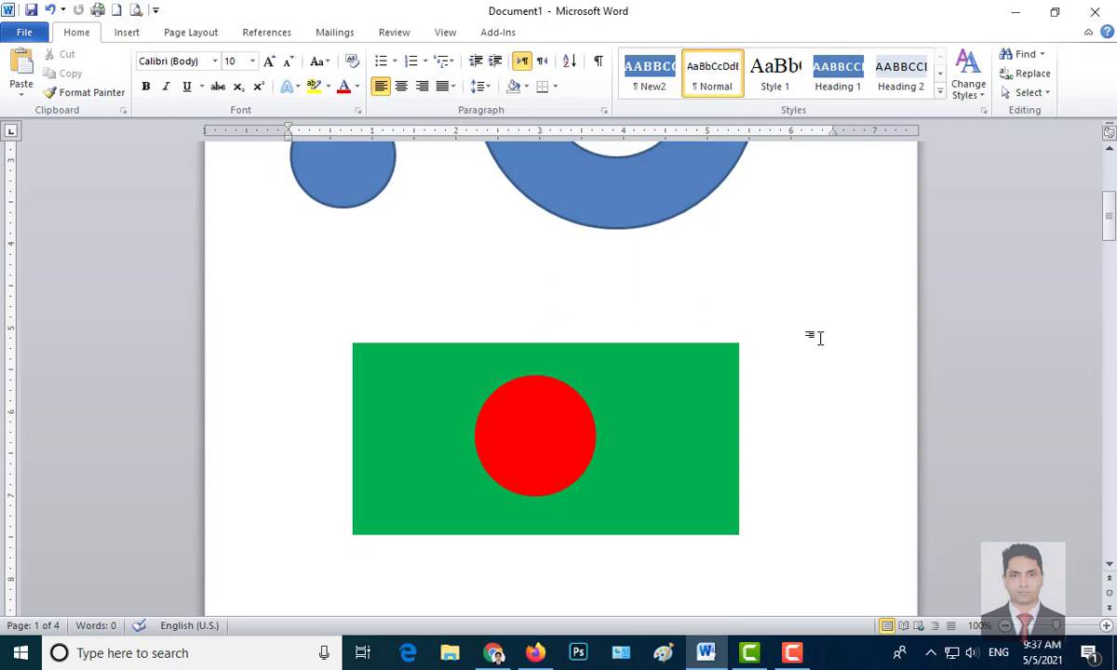
- Draw a small 0.67-inch star from Stars and Banners above the flag's left side
scroll(819, 337, "down", 3)
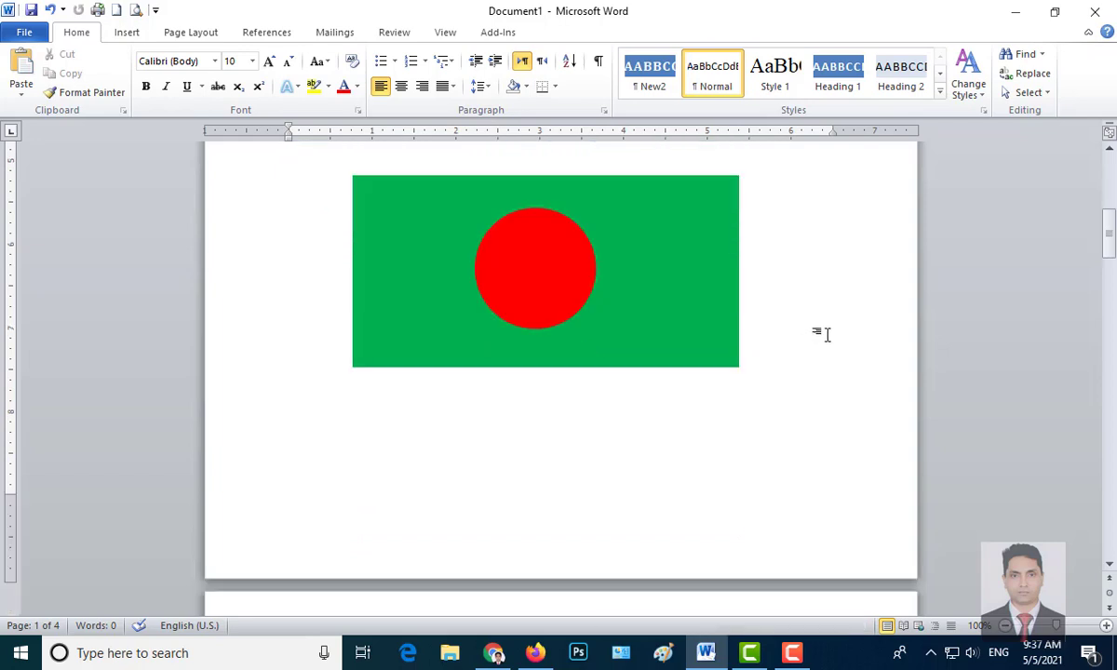
scroll(820, 333, "up", 2)
scroll(823, 332, "up", 4)
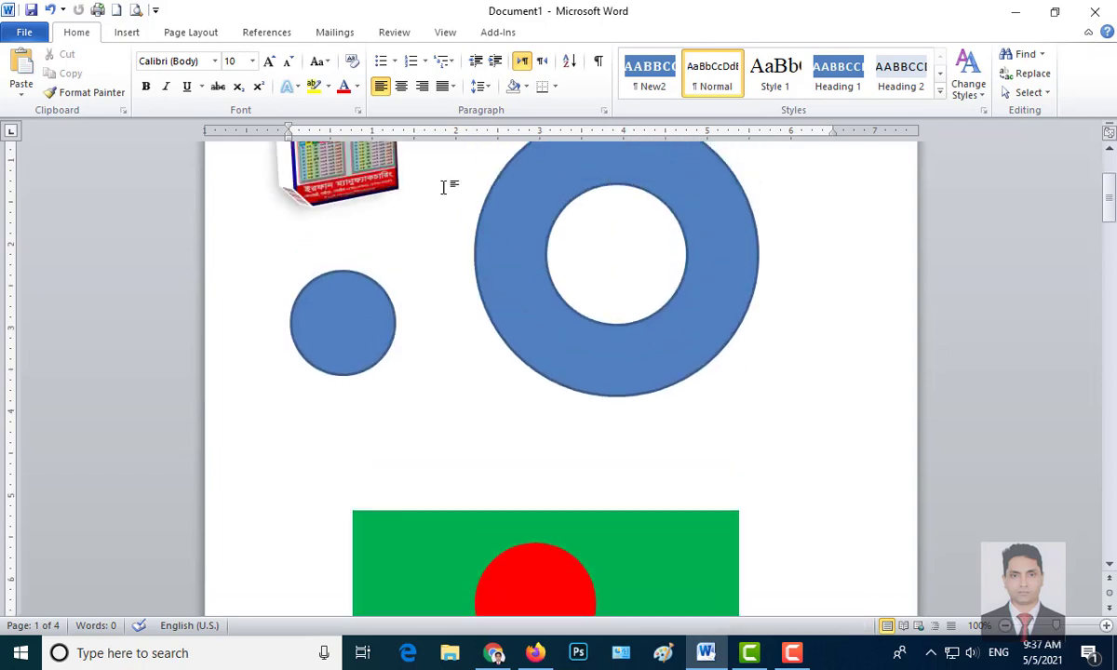
scroll(403, 551, "down", 2)
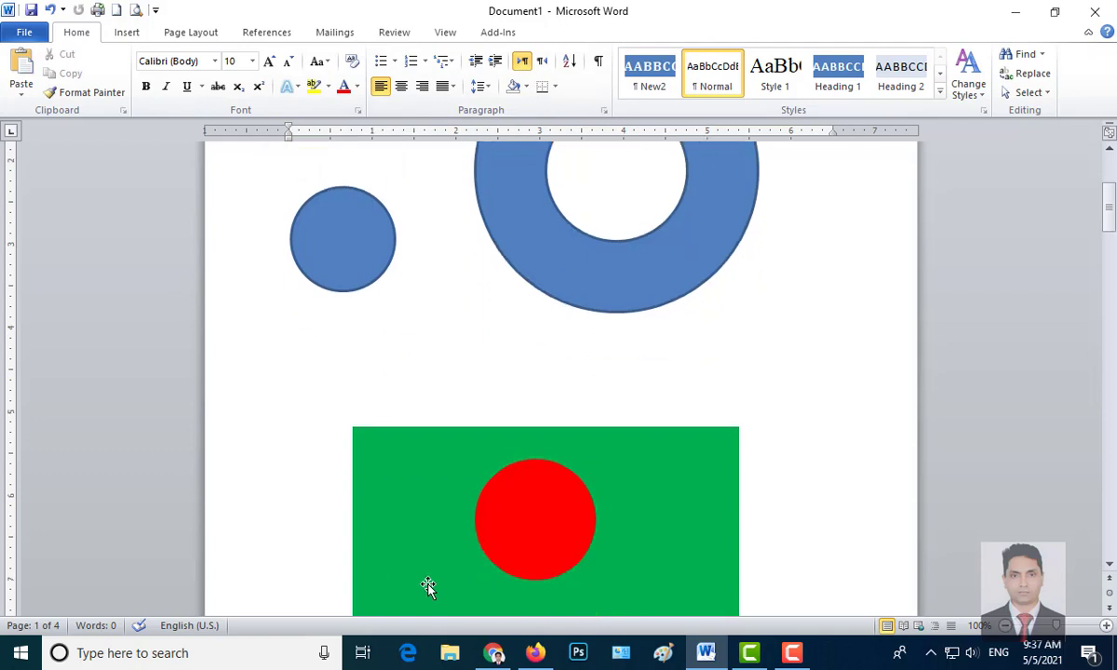
left_click(421, 529)
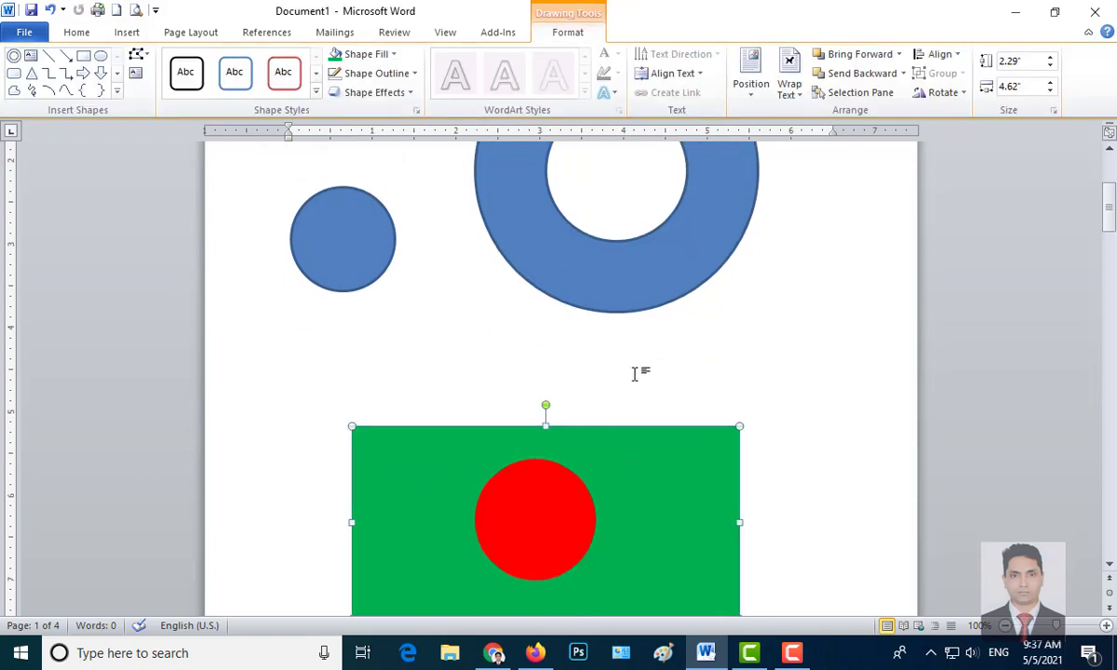
scroll(212, 225, "down", 2)
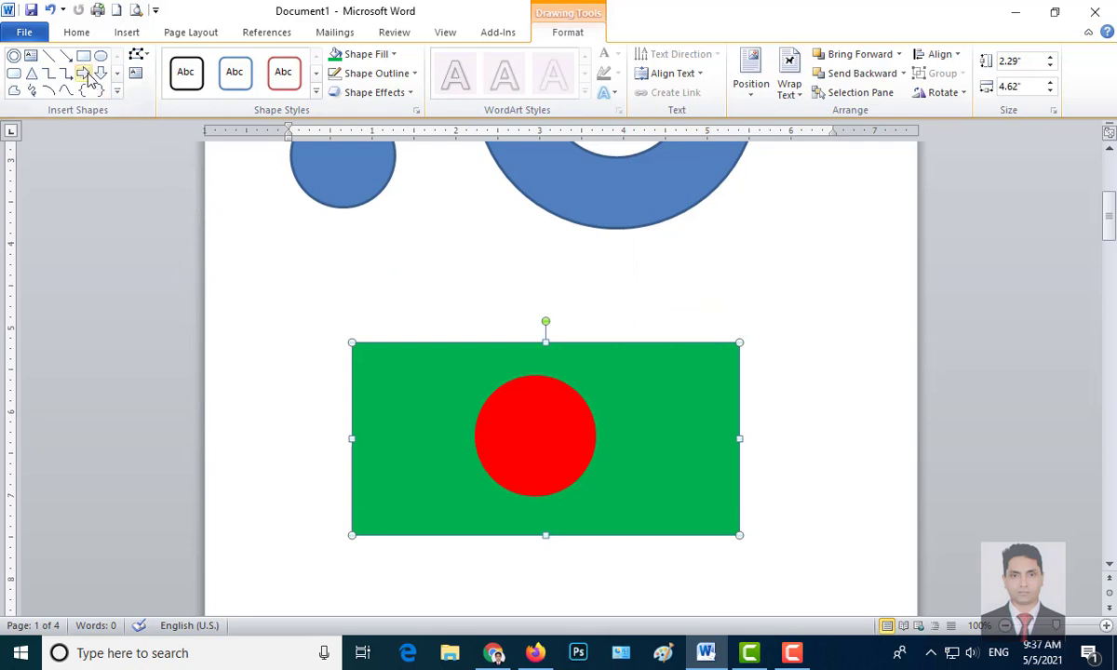
left_click(118, 96)
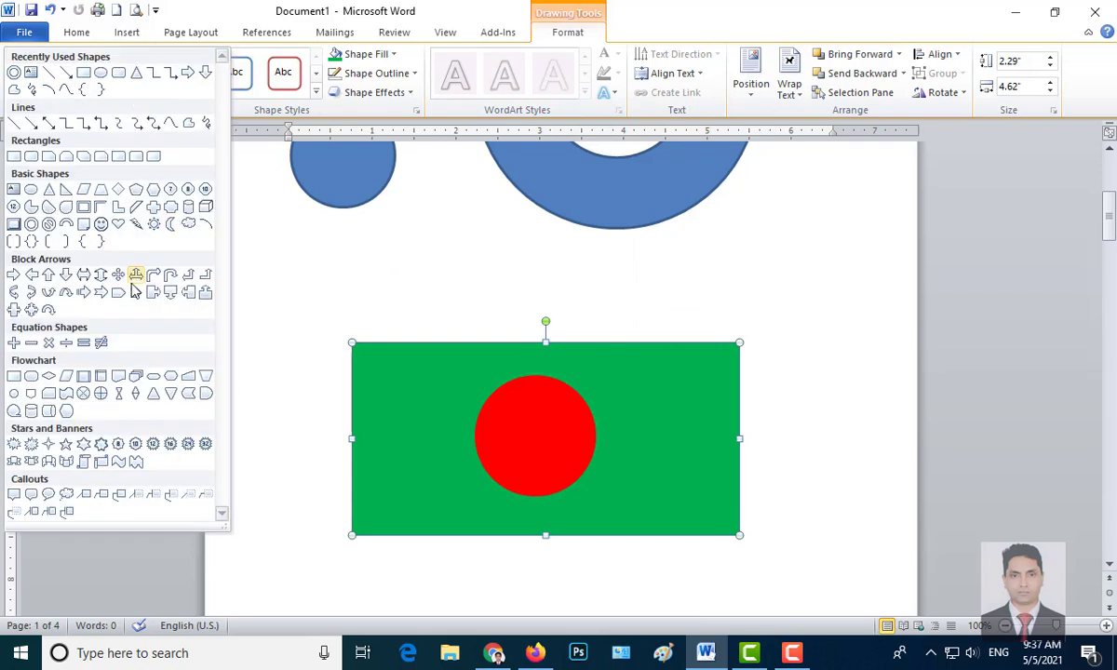
left_click(155, 448)
left_click_drag(334, 257, 505, 321)
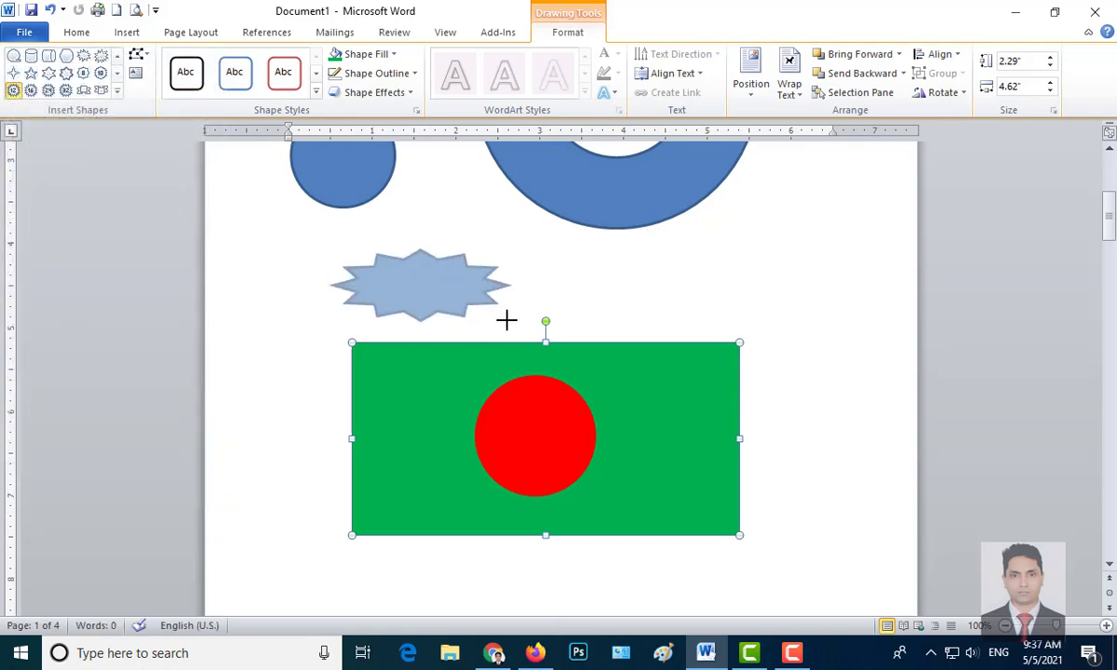
mouse_move(506, 321)
left_mouse_down()
mouse_move(398, 264)
mouse_move(546, 299)
mouse_move(429, 291)
mouse_move(434, 249)
left_mouse_up()
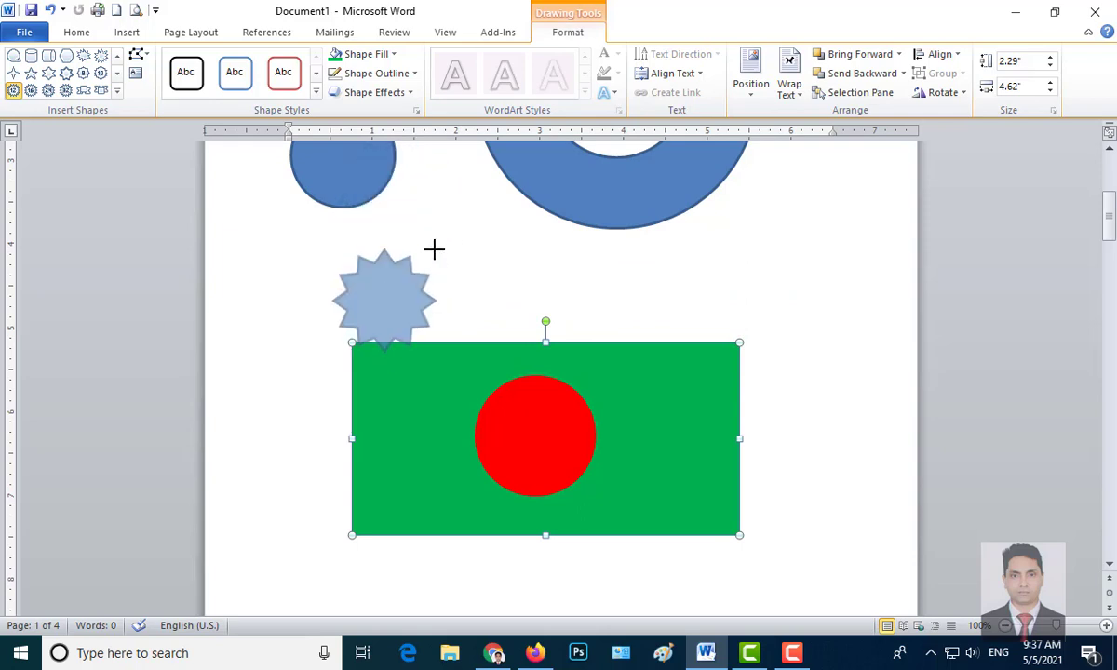
left_click_drag(434, 248, 389, 280)
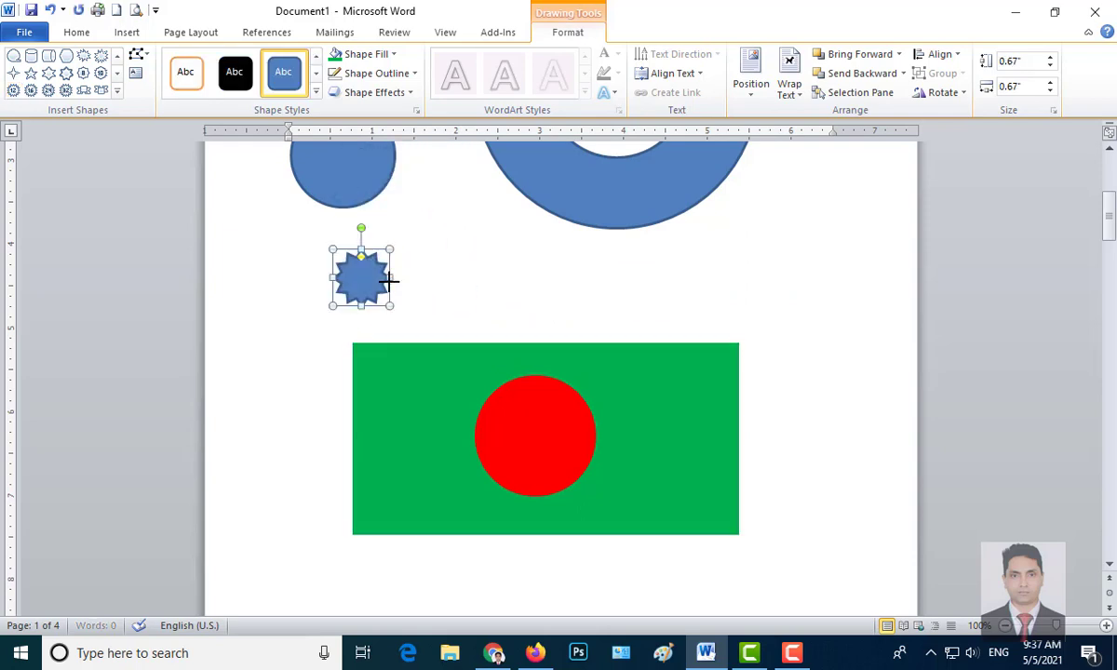
- Deselect the star and bring up the Insert commands
left_click(508, 284)
scroll(179, 221, "up", 4)
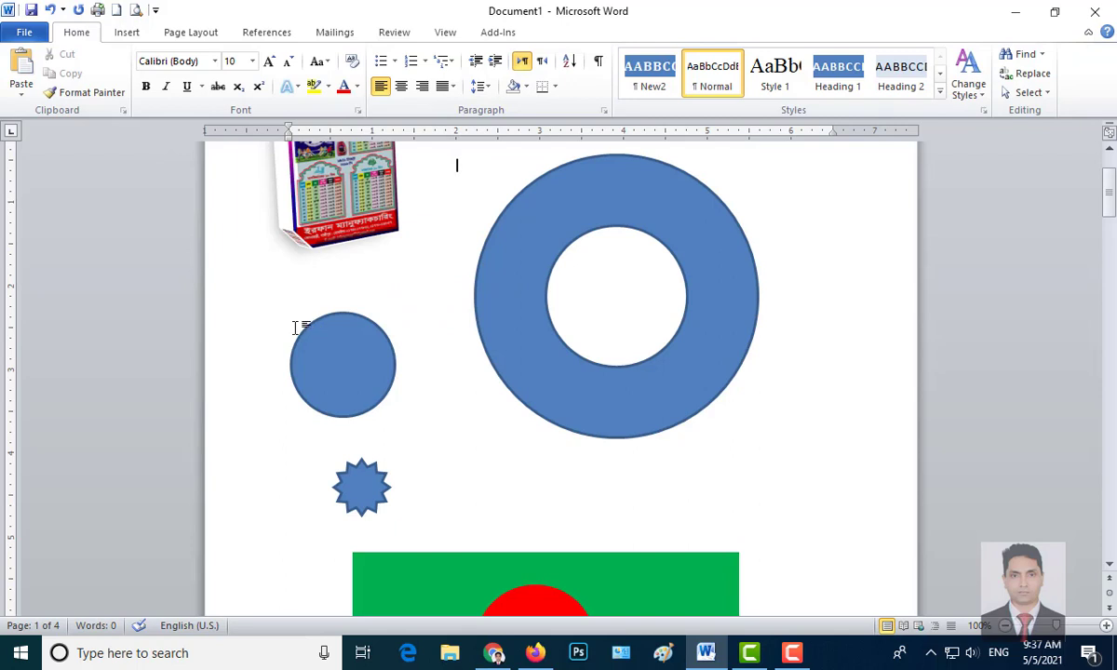
scroll(296, 328, "down", 1)
left_click(125, 32)
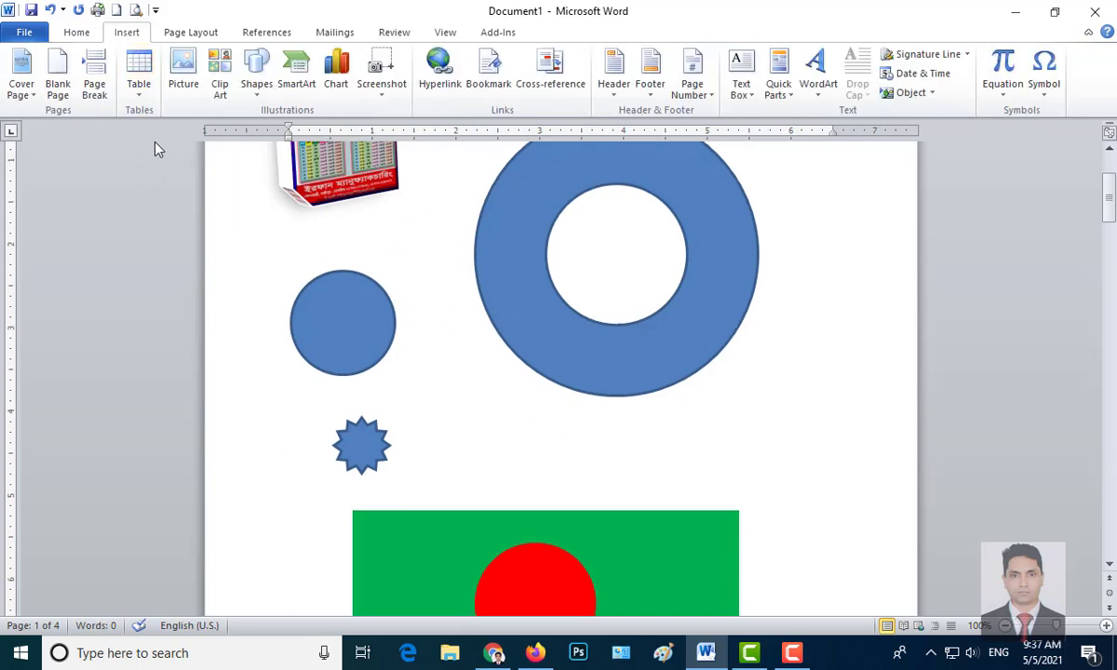
- Draw a 0.99 by 0.49-inch down arrow between the donut and the green flag
left_click(257, 85)
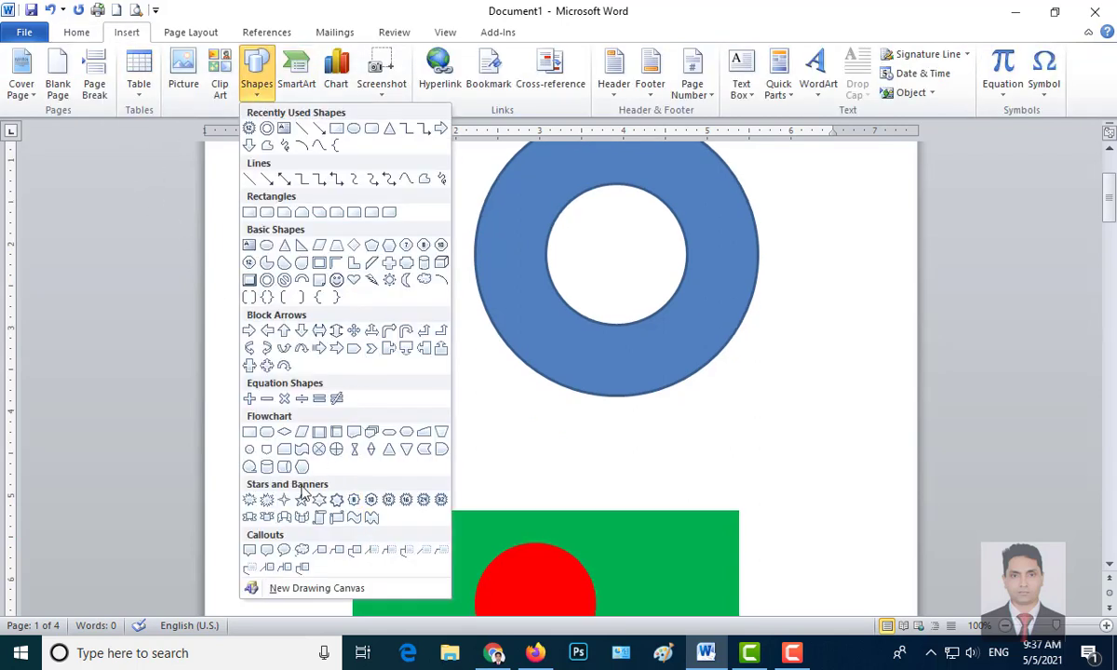
scroll(465, 549, "down", 2)
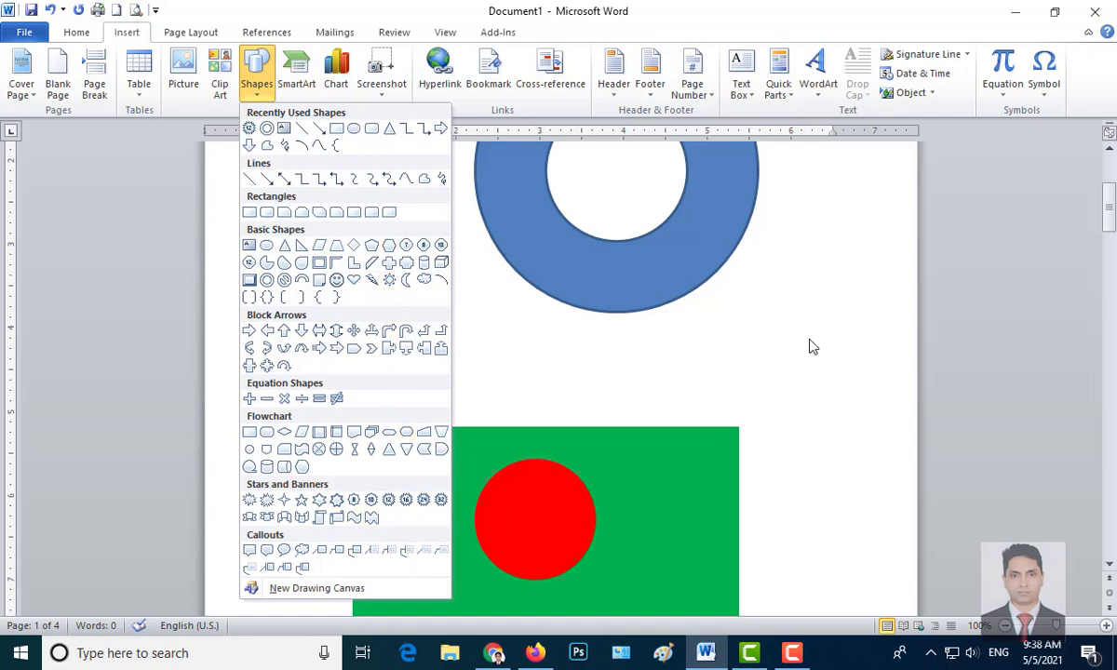
left_click(300, 330)
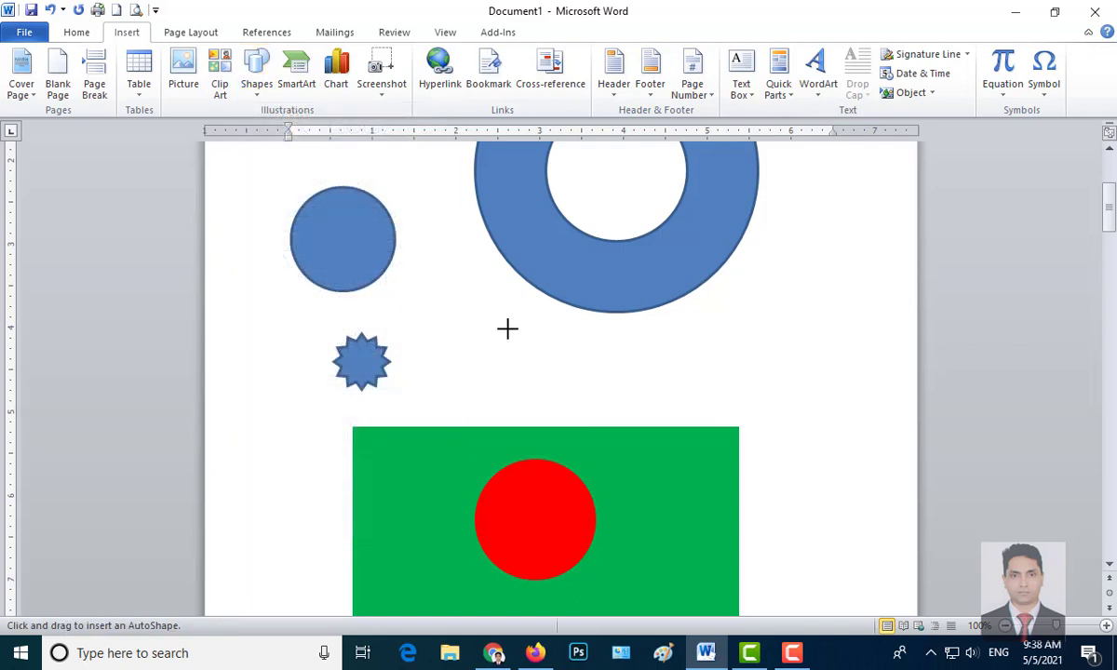
mouse_move(506, 328)
left_mouse_down()
mouse_move(634, 410)
mouse_move(534, 394)
left_mouse_up()
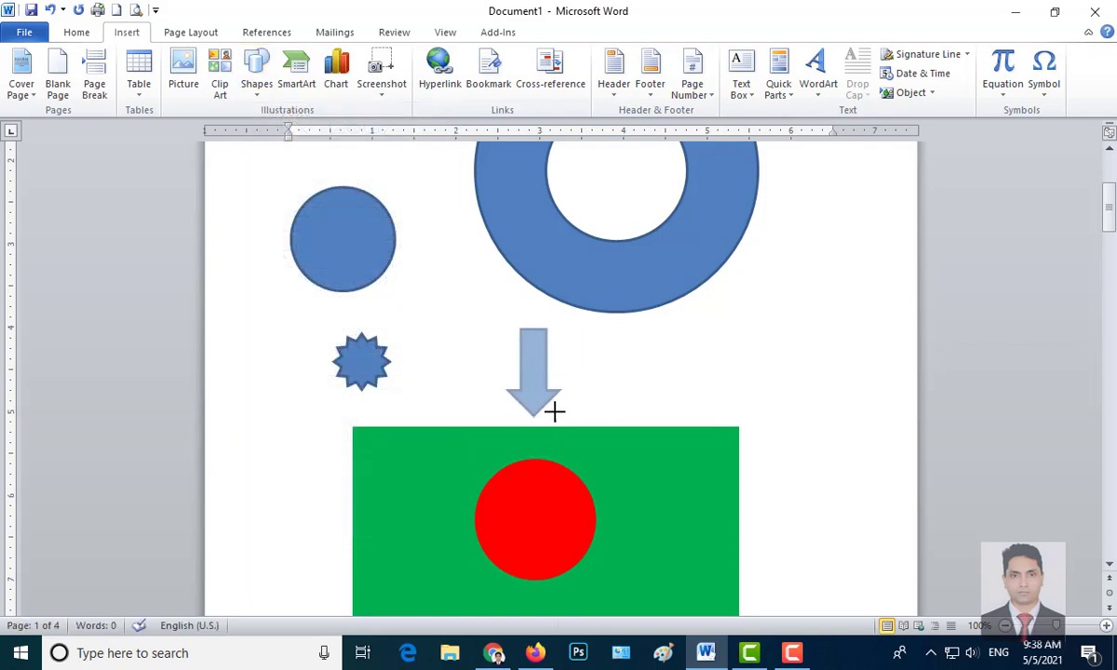
mouse_move(535, 395)
left_mouse_down()
mouse_move(511, 400)
mouse_move(632, 412)
mouse_move(549, 386)
left_mouse_up()
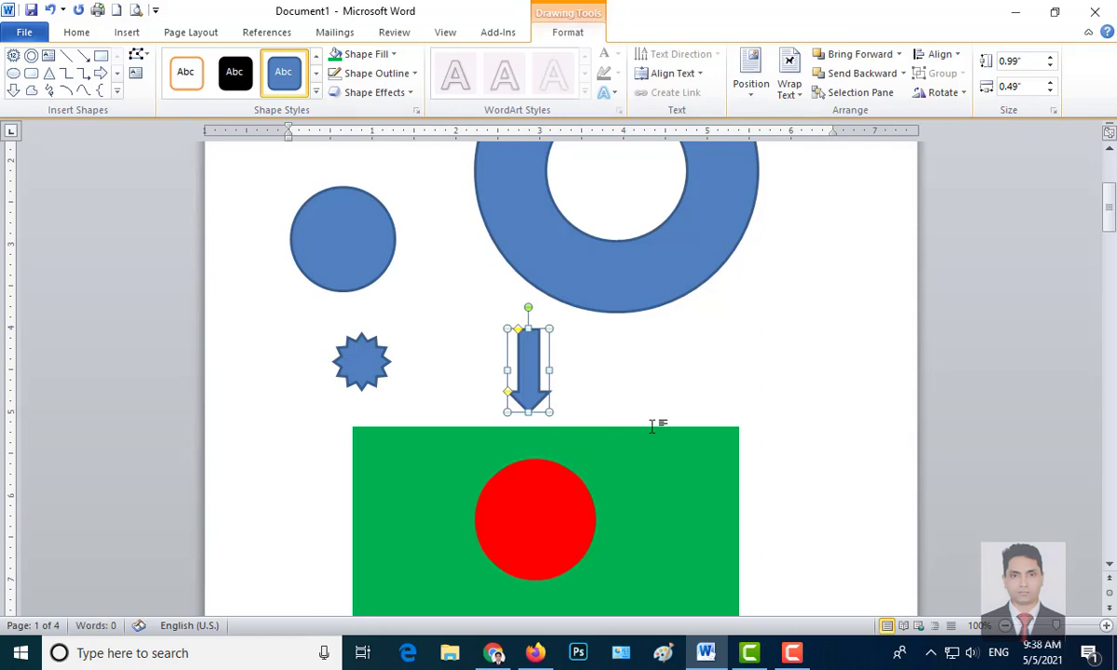
- Draw a text box spanning the top of the green flag
left_click(128, 33)
left_click(256, 88)
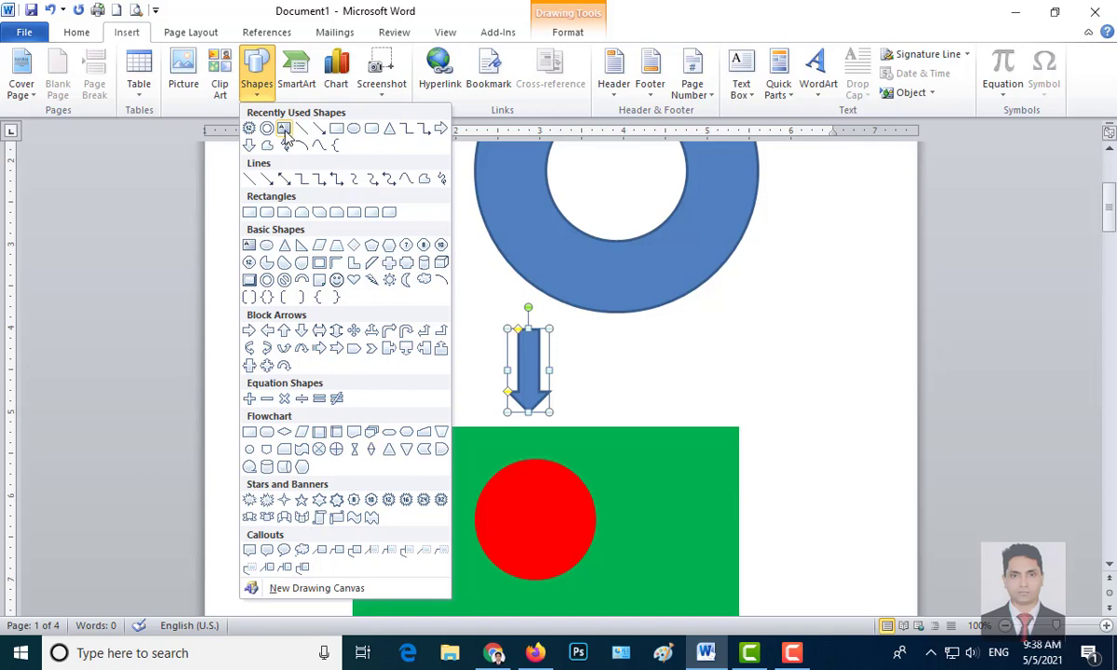
left_click(284, 129)
scroll(549, 391, "down", 2)
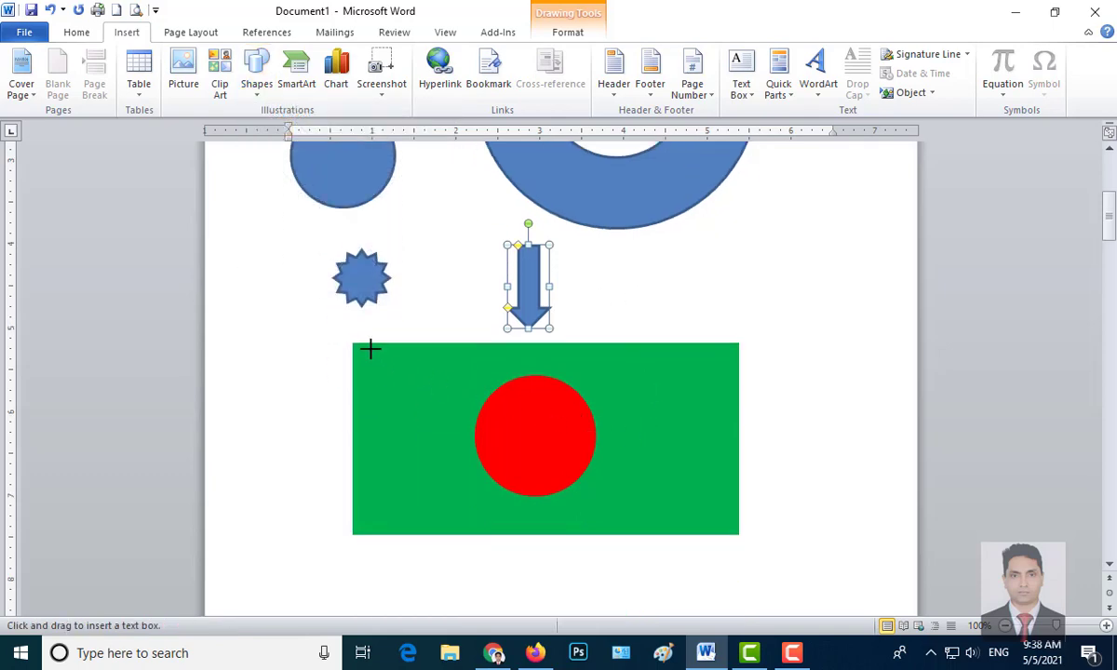
left_click_drag(371, 349, 742, 373)
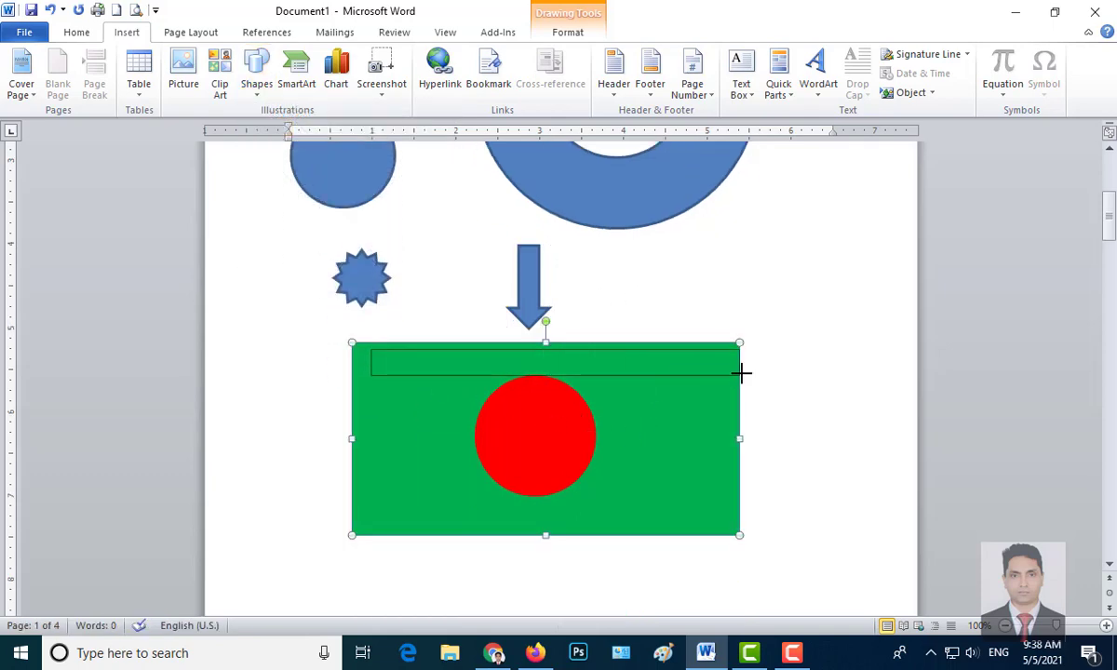
left_click_drag(742, 372, 721, 369)
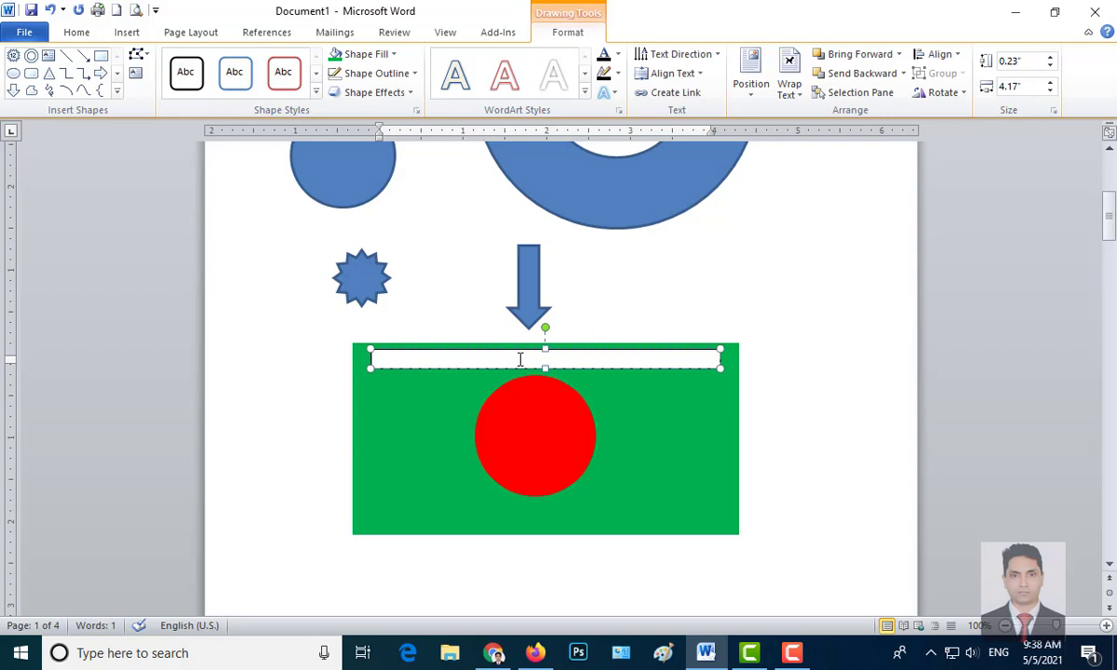
- Make the text box taller to show 'Bangladesh' and select the word
left_click_drag(545, 369, 544, 387)
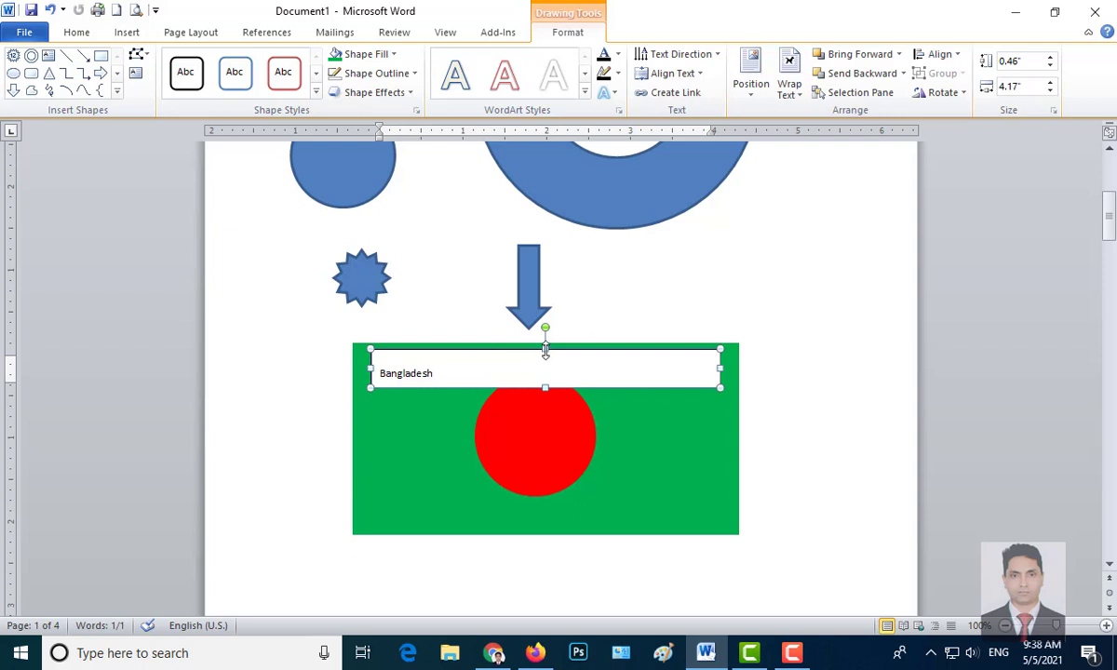
left_click_drag(545, 349, 545, 382)
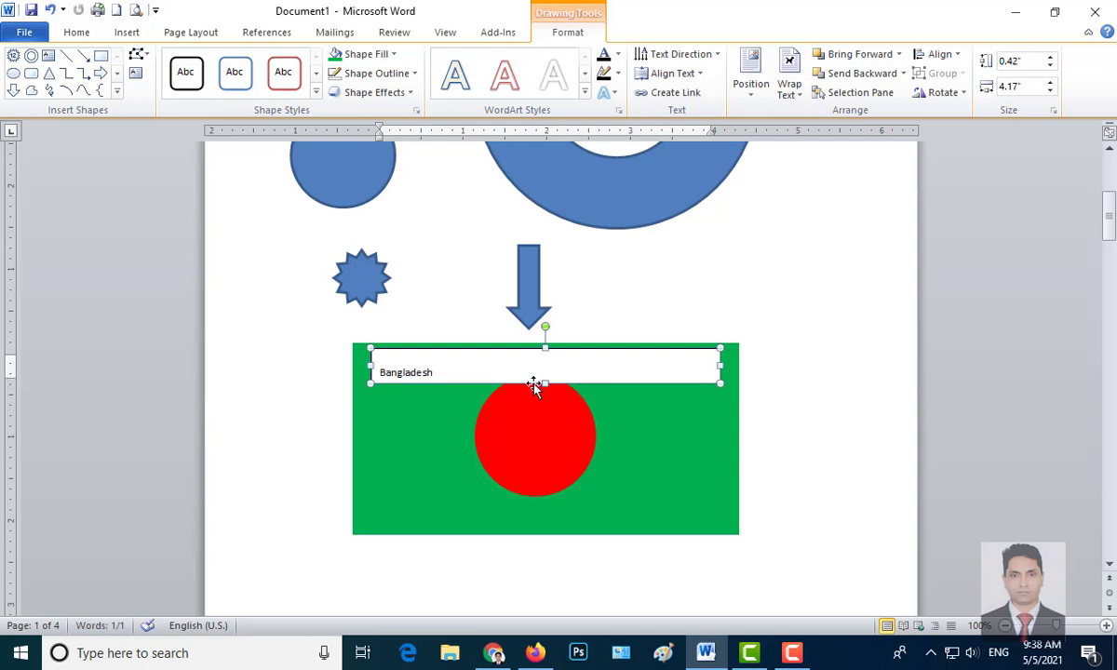
left_click_drag(443, 371, 325, 372)
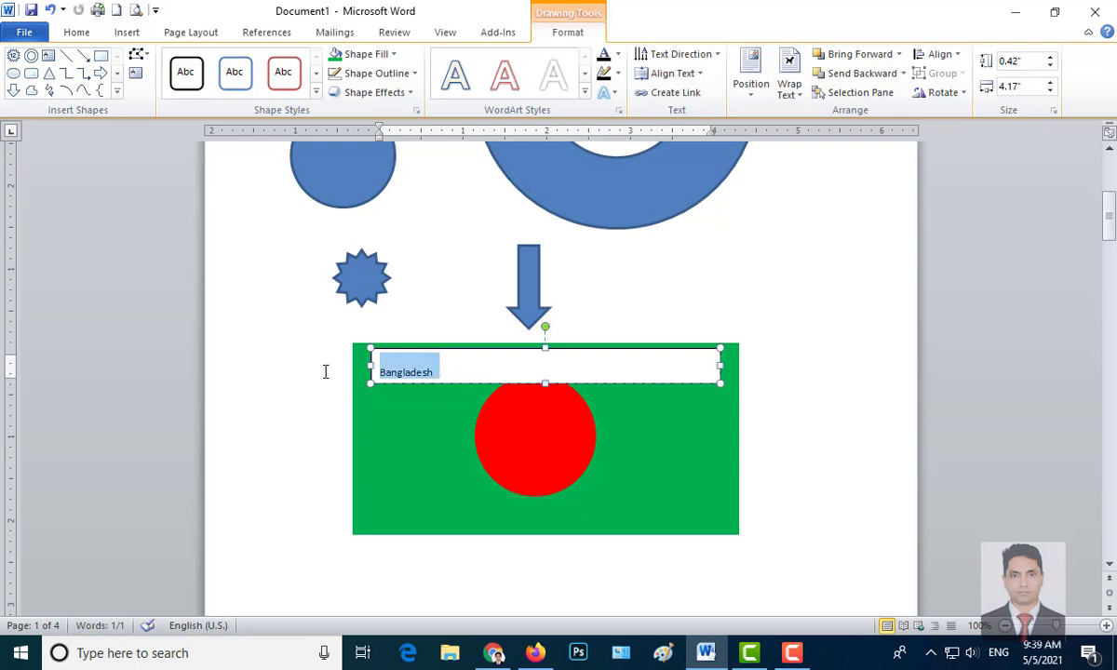
- Right-align 'Bangladesh' and narrow its text box to the flag's right corner
left_click(77, 32)
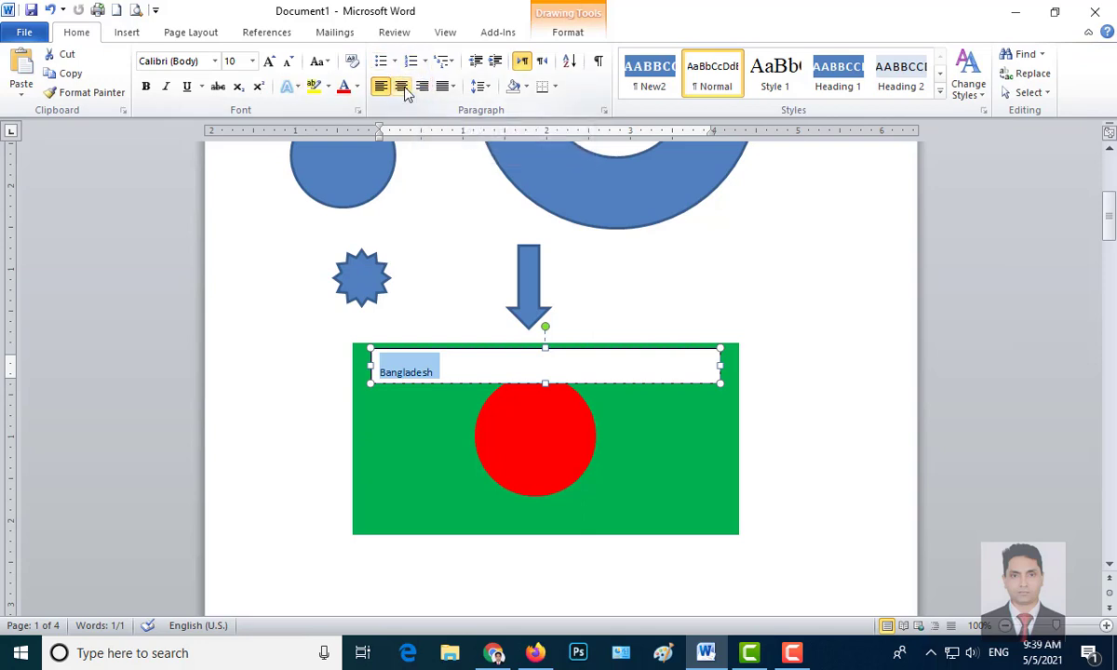
left_click(401, 87)
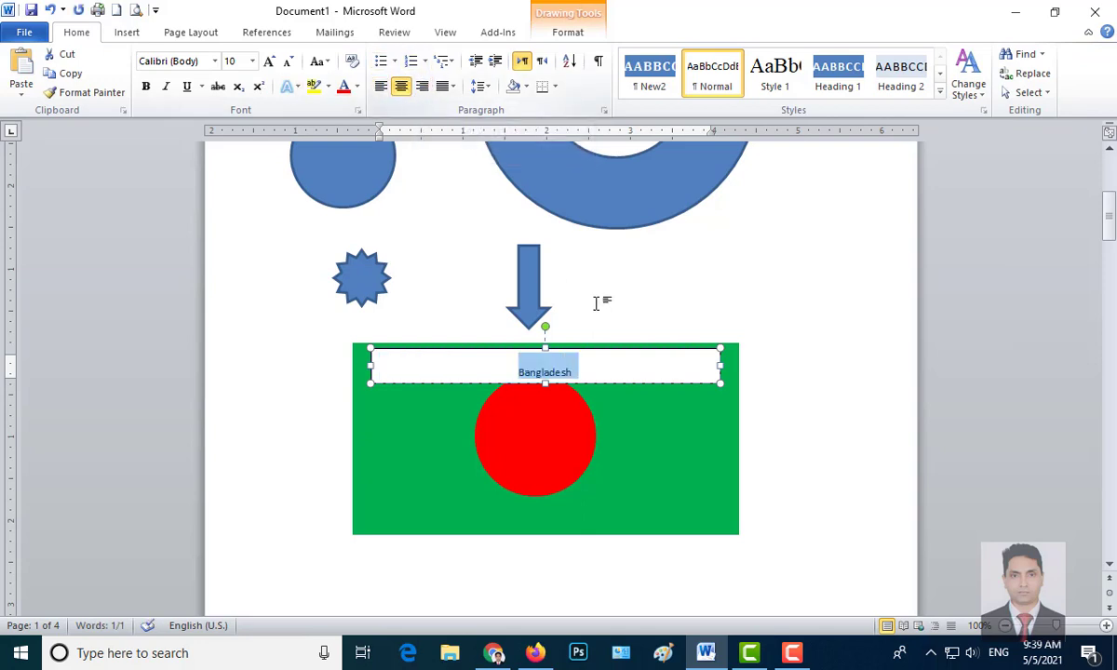
left_click(422, 87)
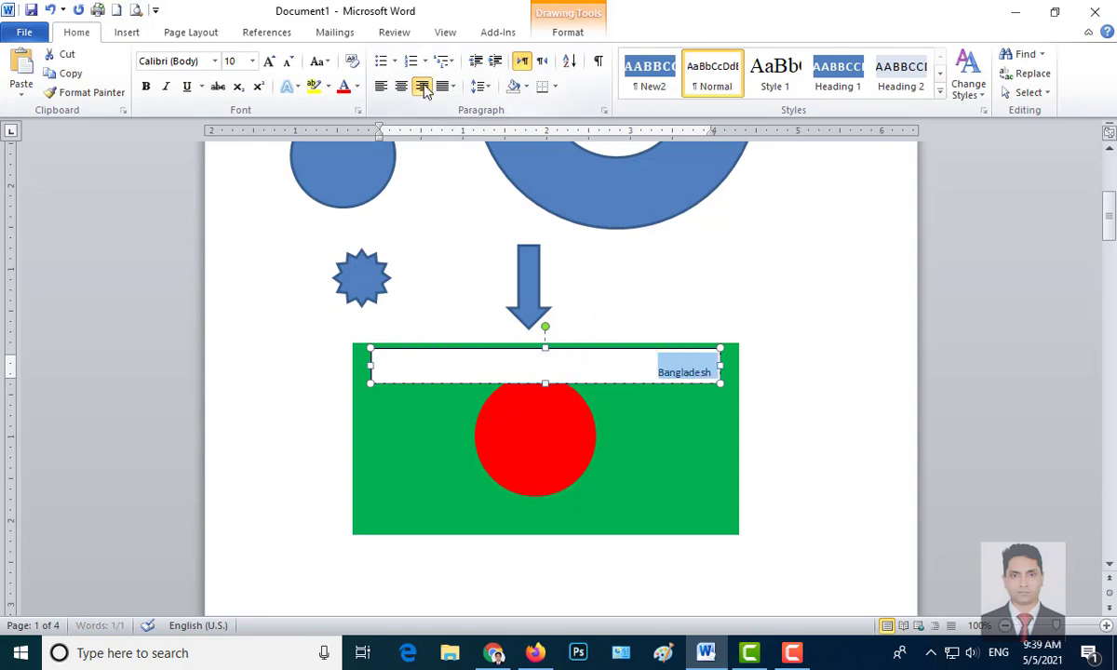
left_click_drag(370, 365, 633, 372)
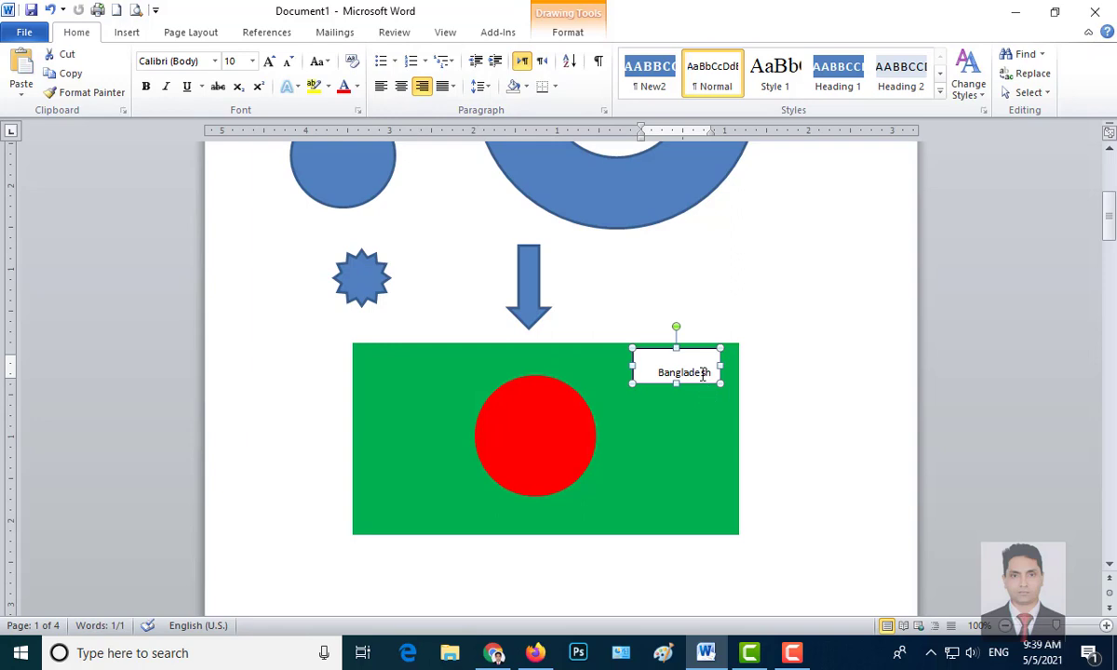
- Give the 0.42 by 1.04-inch Bangladesh text box No Fill and No Outline
double_click(671, 371)
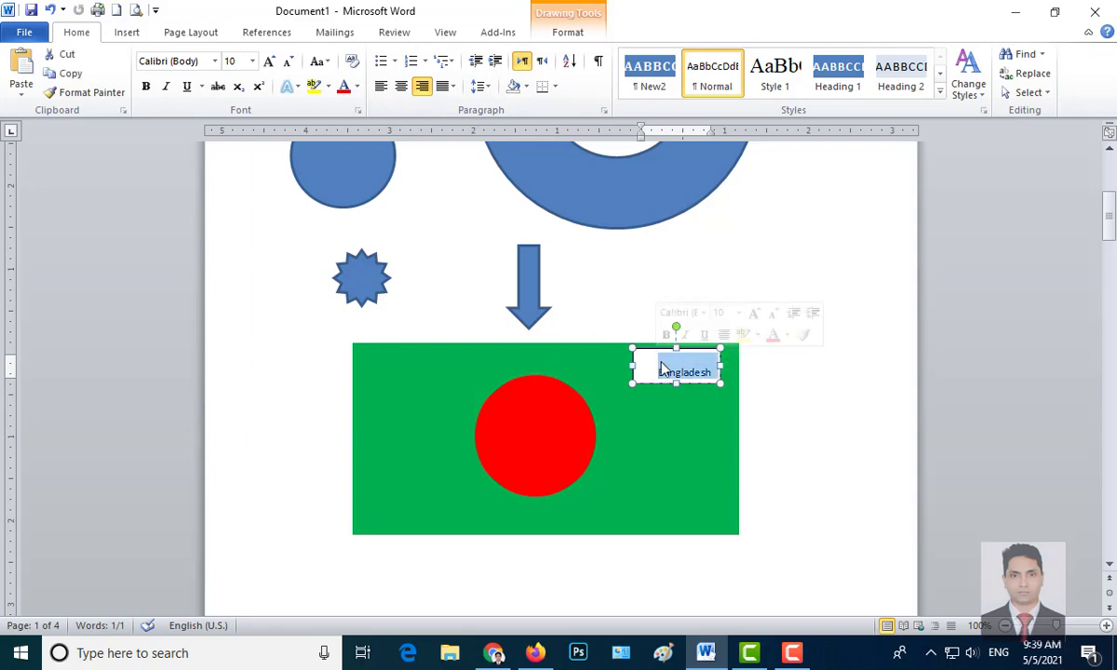
left_click(723, 486)
double_click(663, 368)
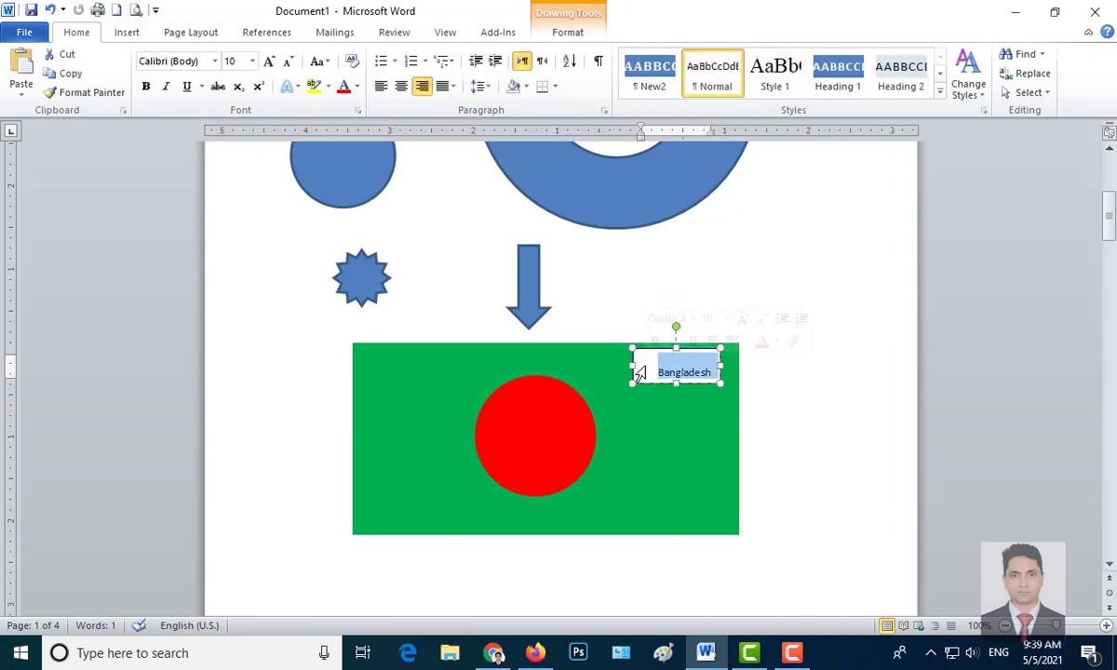
left_click(567, 34)
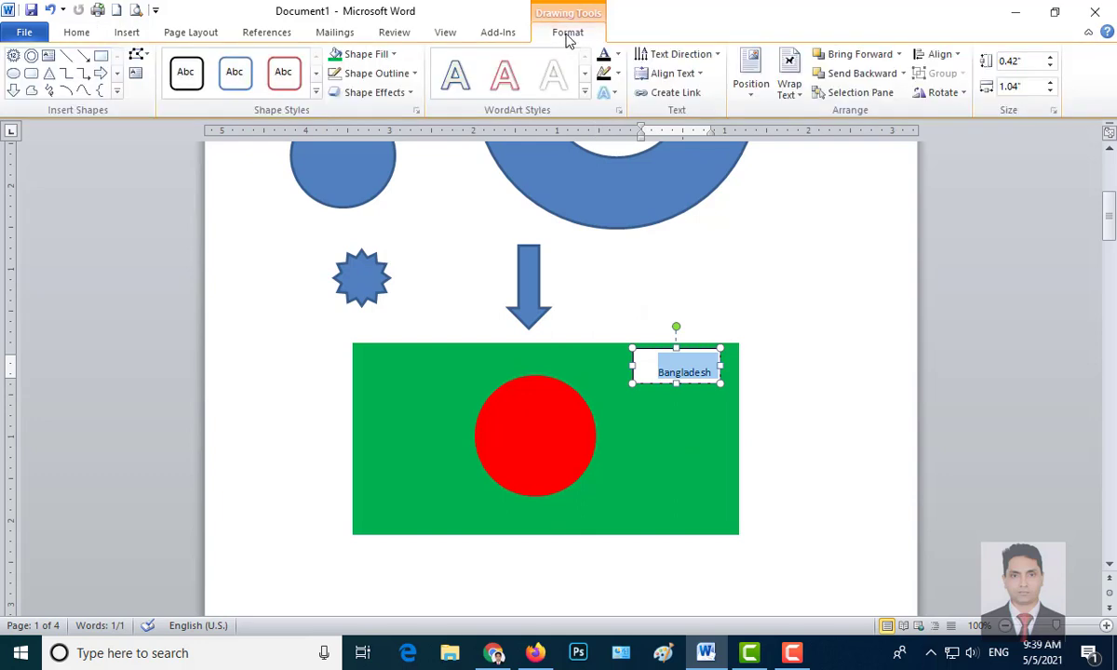
left_click(372, 54)
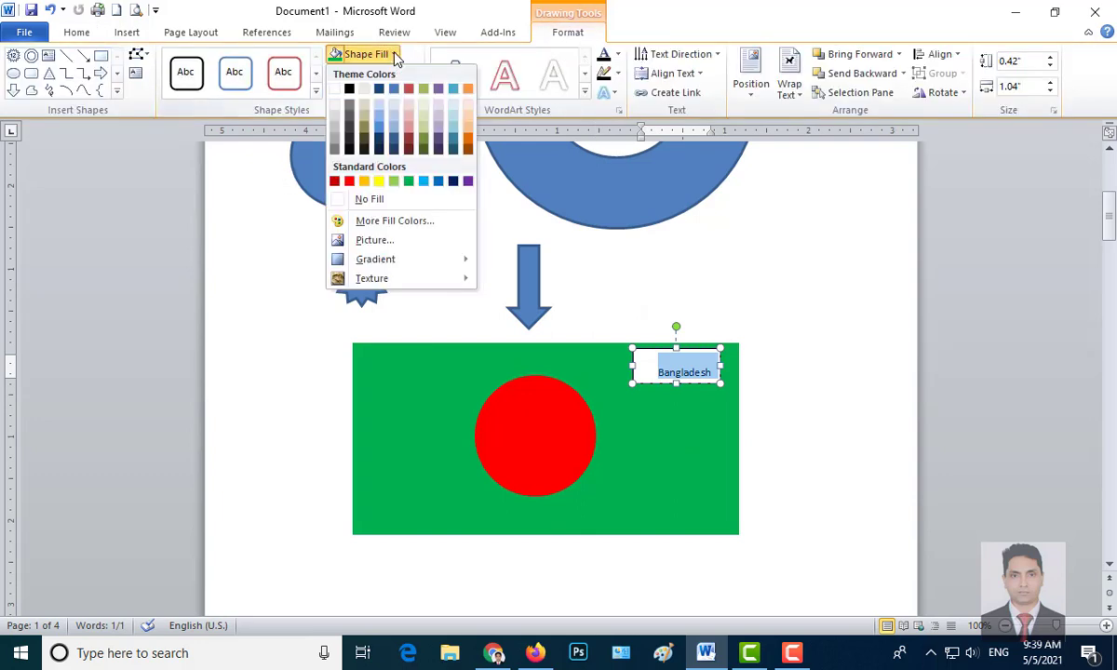
left_click(365, 199)
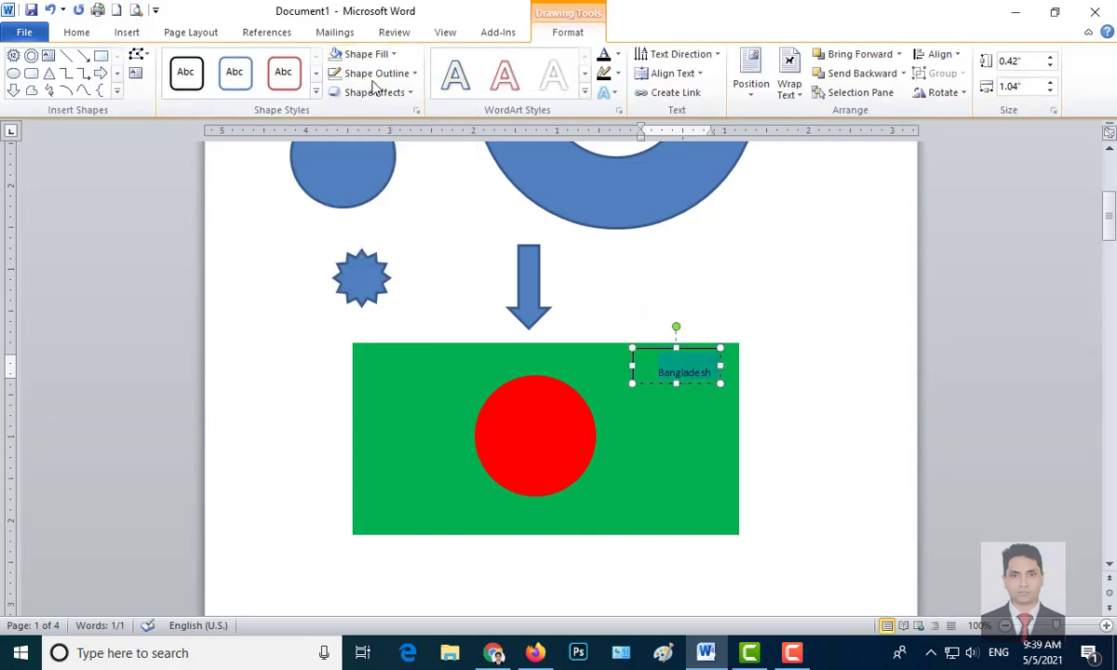
left_click(407, 75)
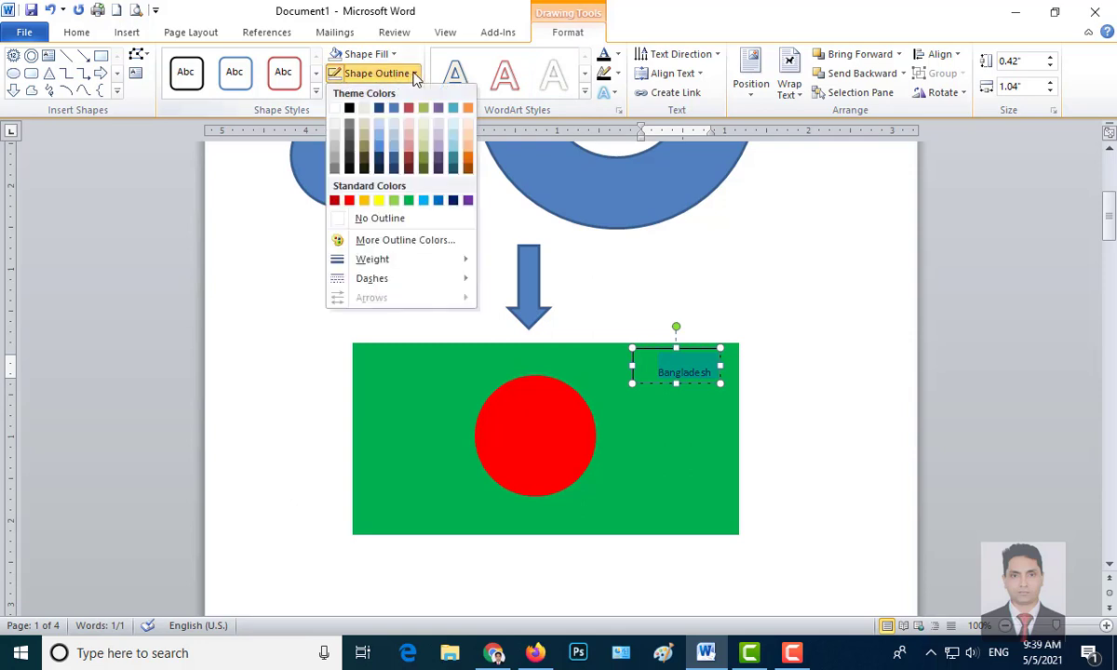
left_click(380, 218)
left_click(619, 440)
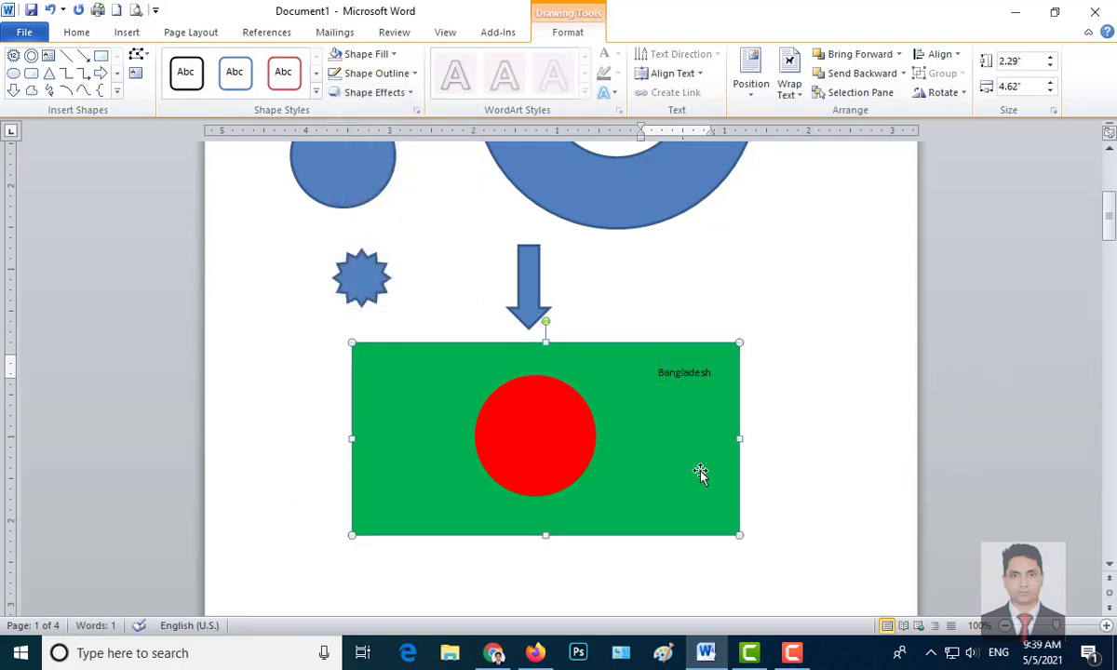
left_click(659, 377)
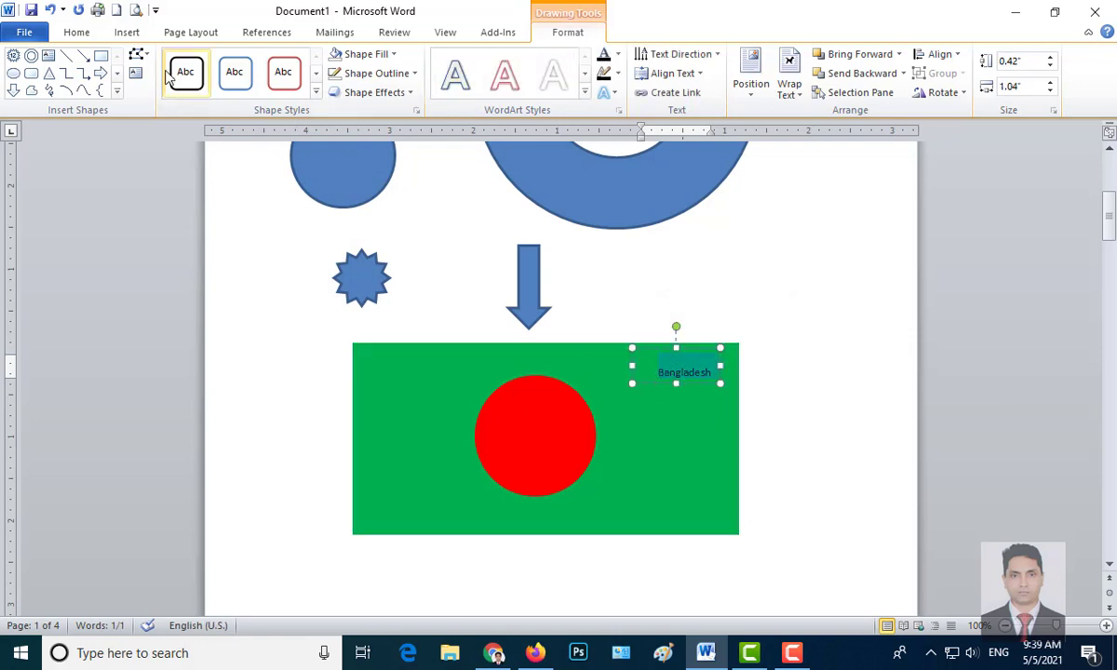
- Grow the Bangladesh font three steps and enlarge its text box to fit
left_click(79, 34)
left_click(269, 61)
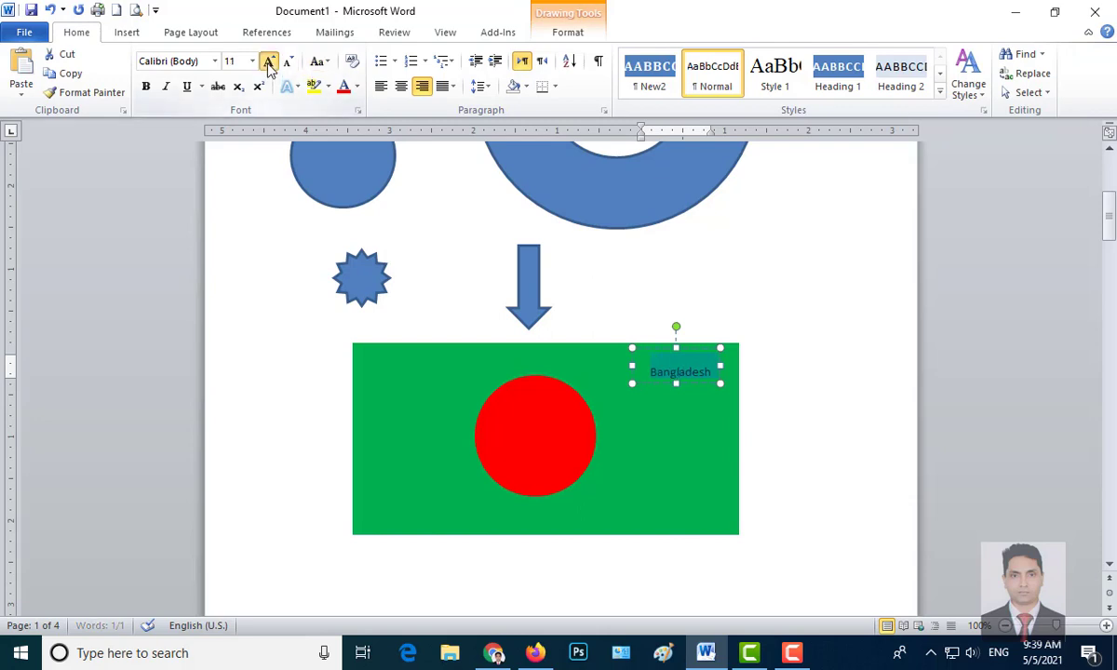
left_click(269, 62)
left_click(269, 62)
left_click(269, 62)
left_click(269, 61)
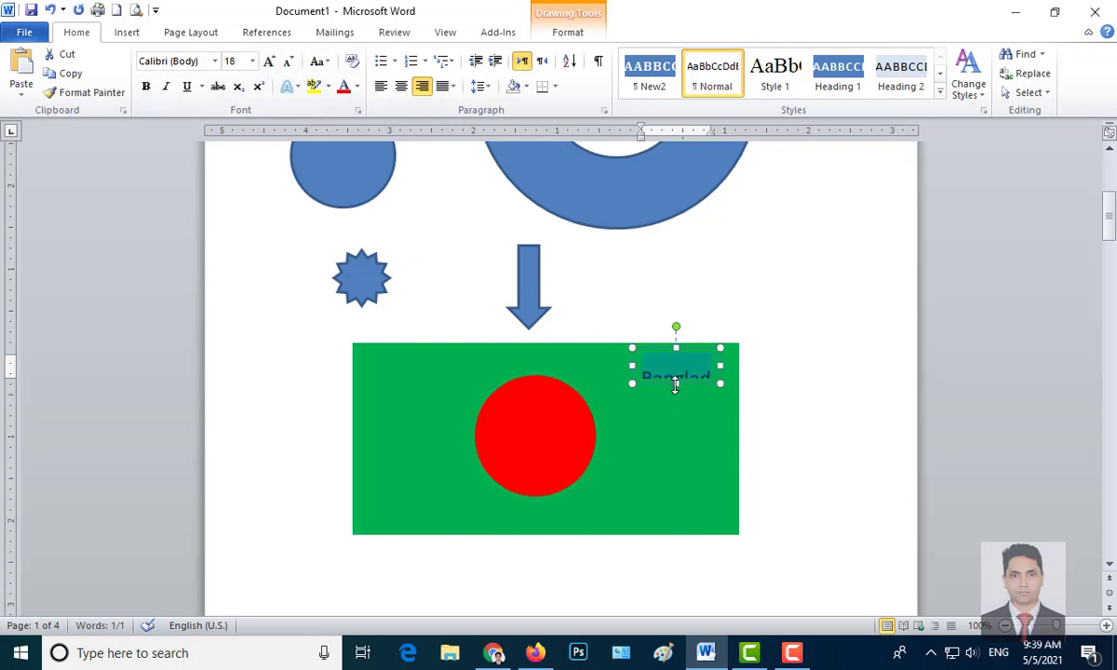
left_click_drag(674, 384, 668, 422)
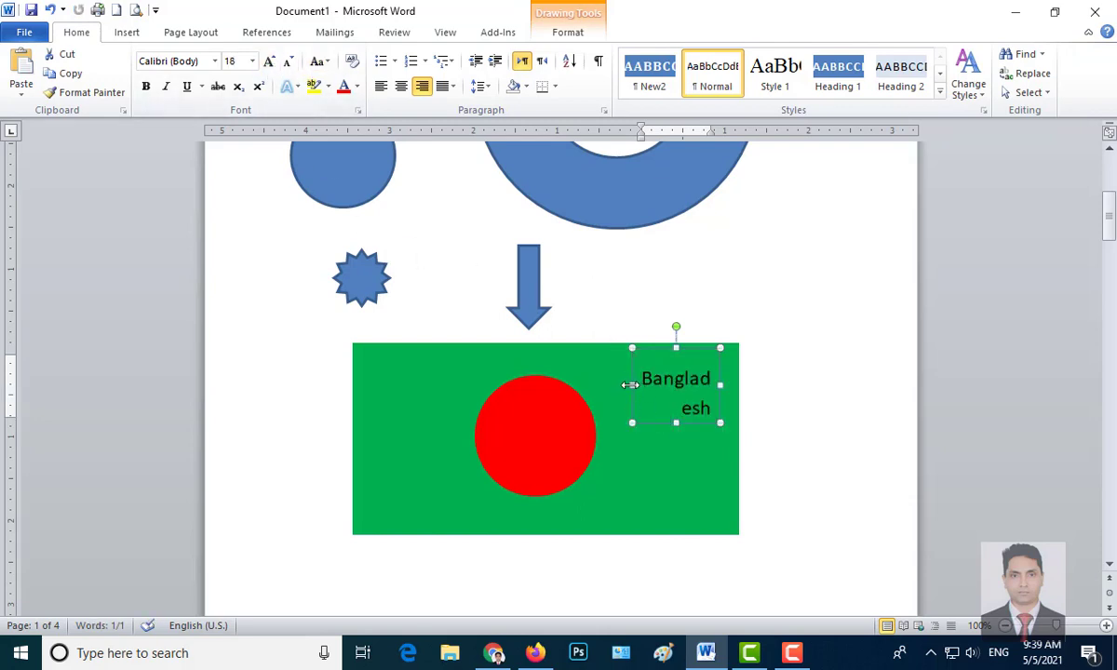
left_click_drag(632, 384, 596, 391)
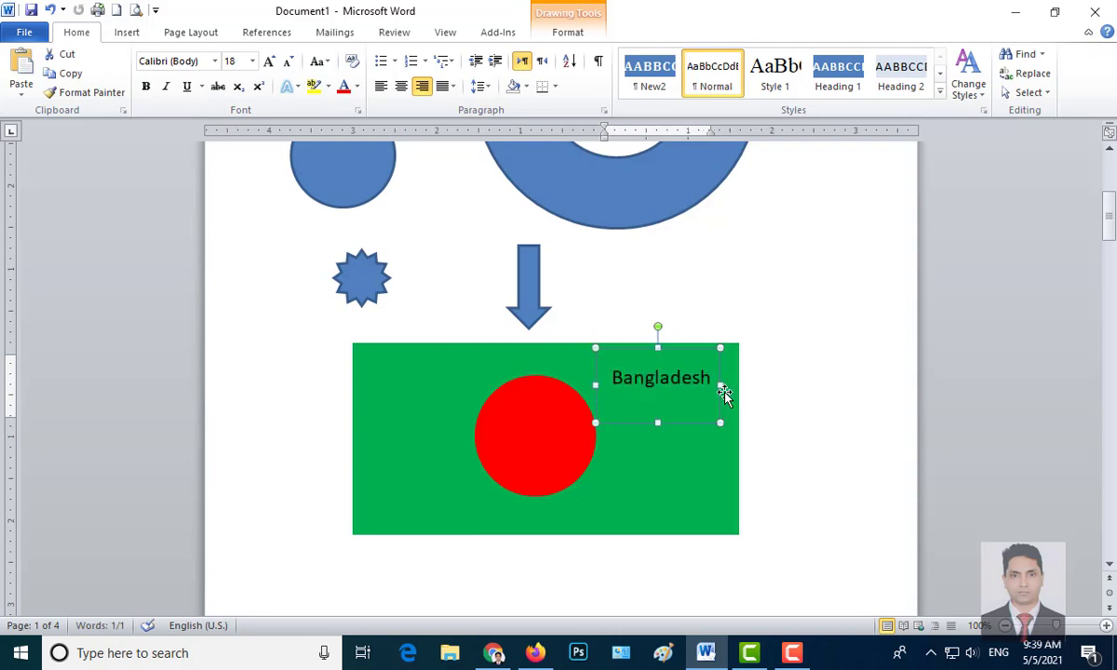
left_click_drag(715, 385, 735, 384)
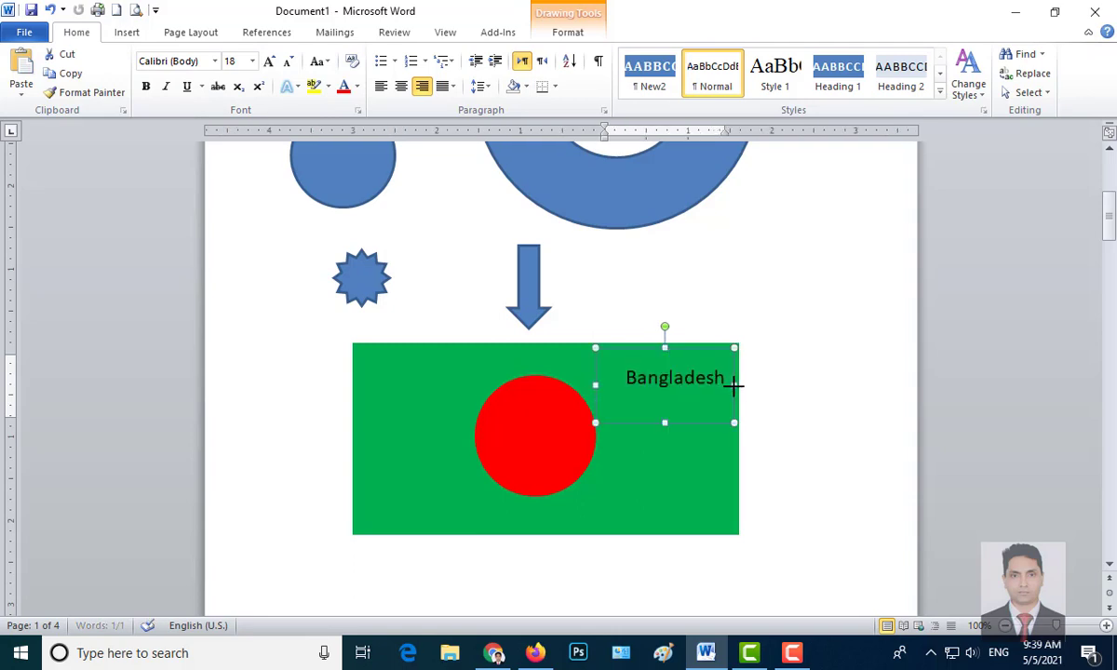
- Enlarge the label to 24 pt and move its box left onto the flag's top edge
left_click(268, 61)
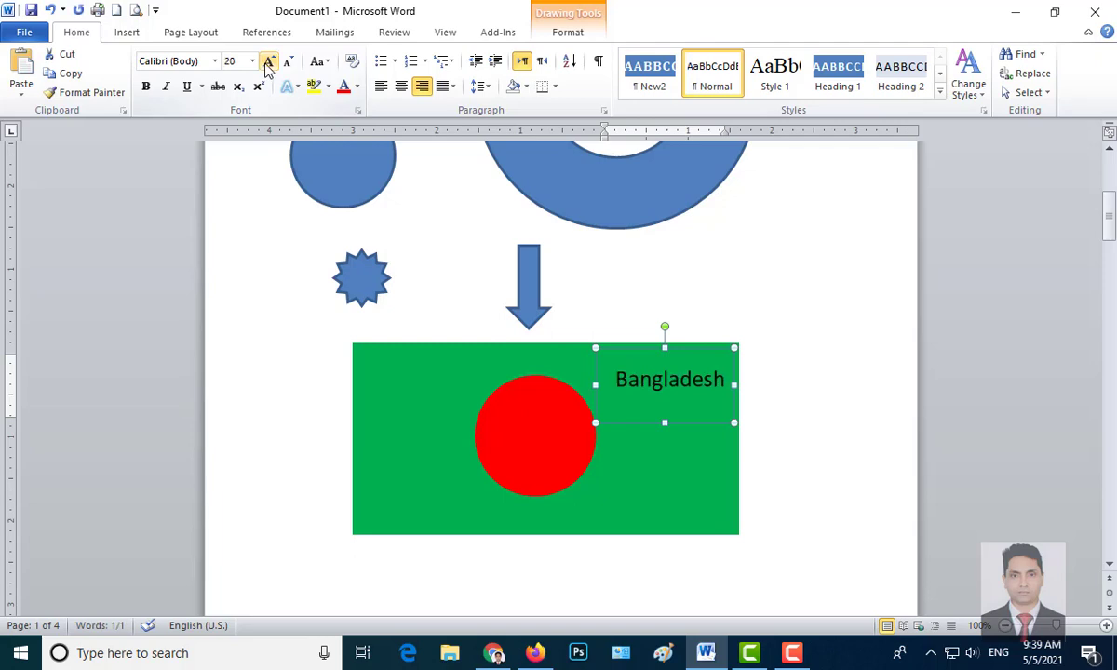
left_click(268, 61)
left_click(268, 62)
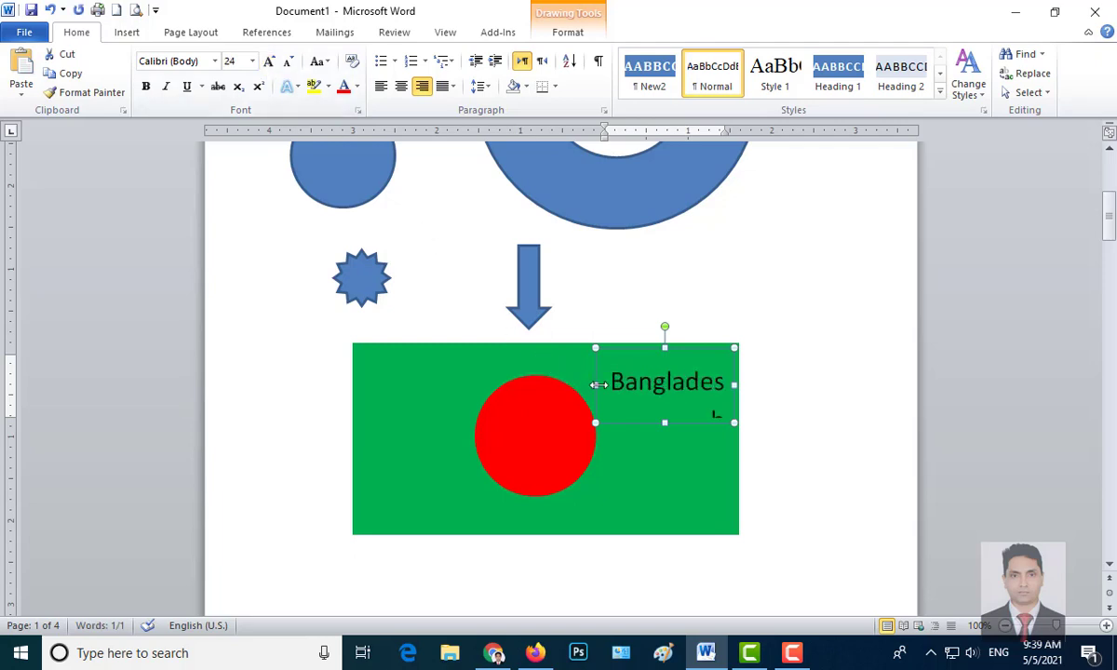
left_click_drag(595, 384, 586, 385)
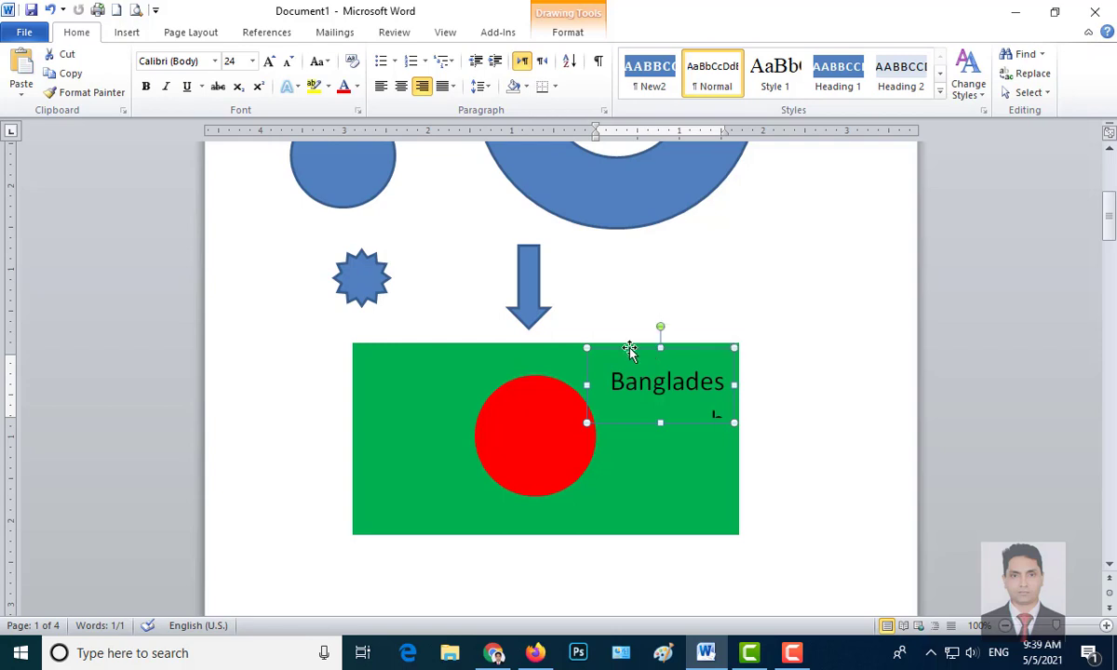
mouse_move(611, 349)
left_mouse_down()
mouse_move(498, 335)
mouse_move(490, 317)
left_mouse_up()
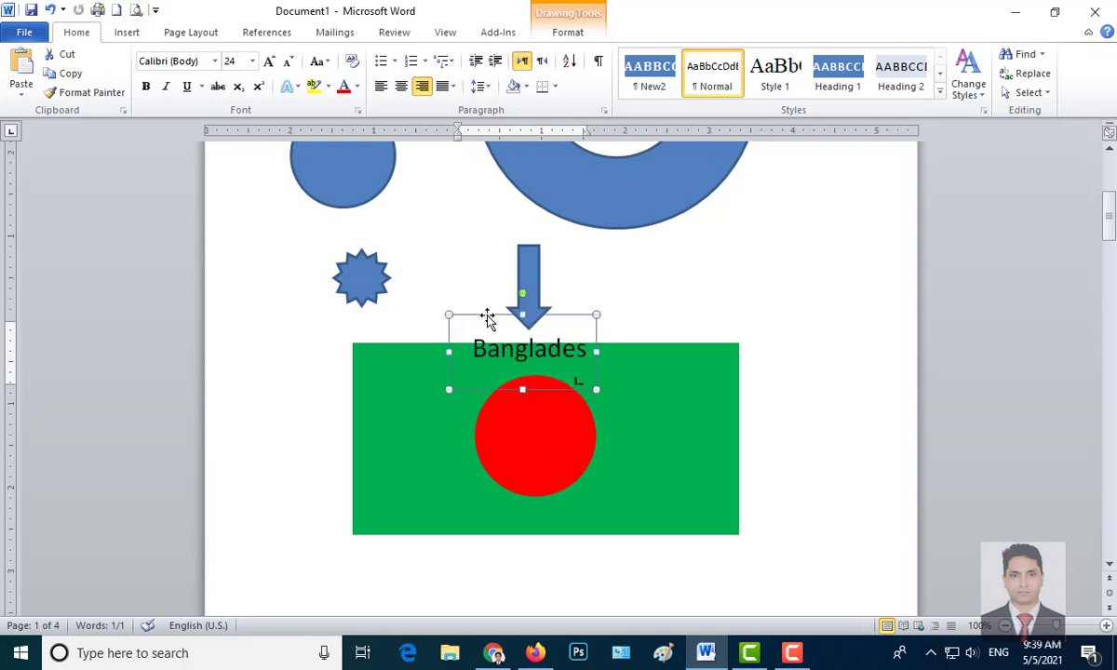
- Widen the Bangladesh text box across the flag and centre the text
left_click_drag(488, 318, 487, 326)
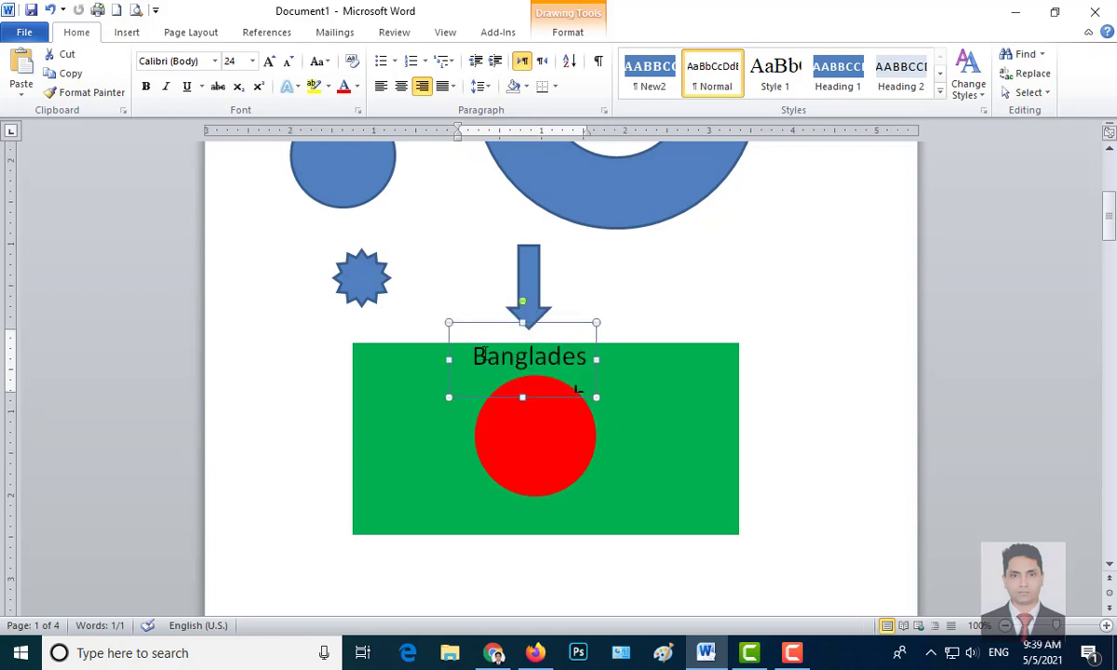
mouse_move(495, 370)
mouse_move(547, 363)
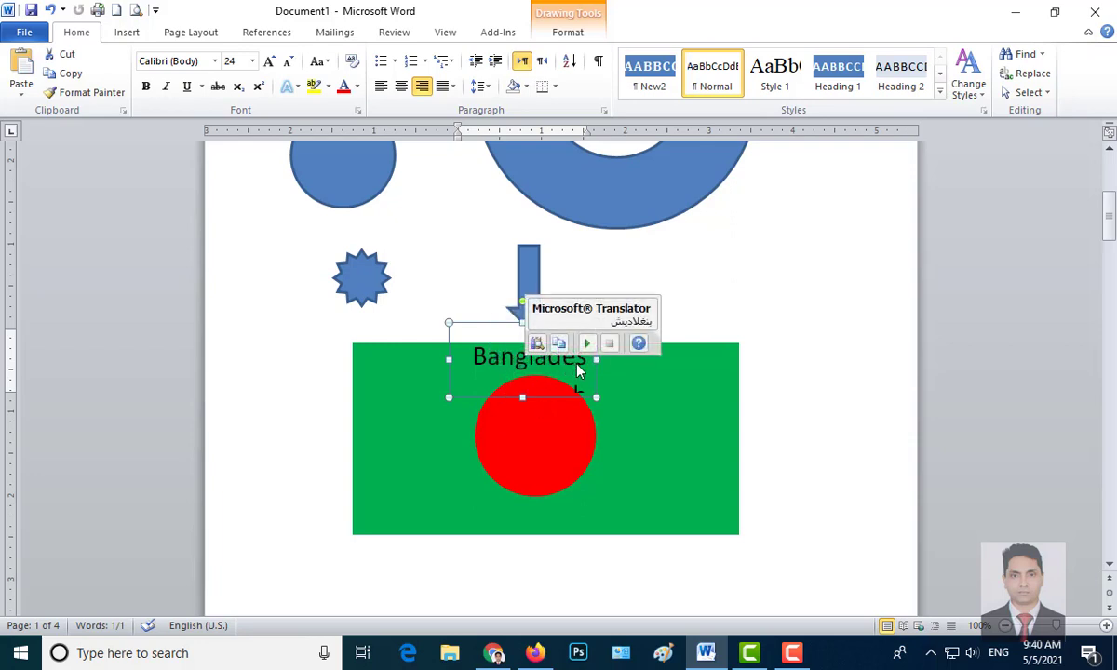
left_click(588, 367)
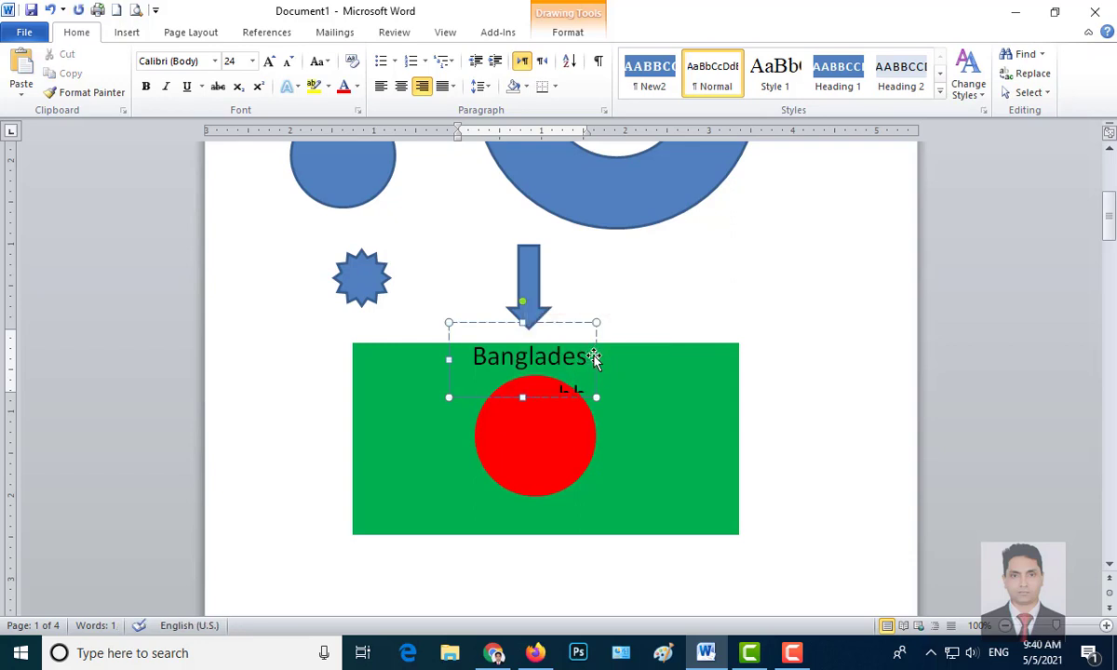
left_click_drag(597, 361, 730, 365)
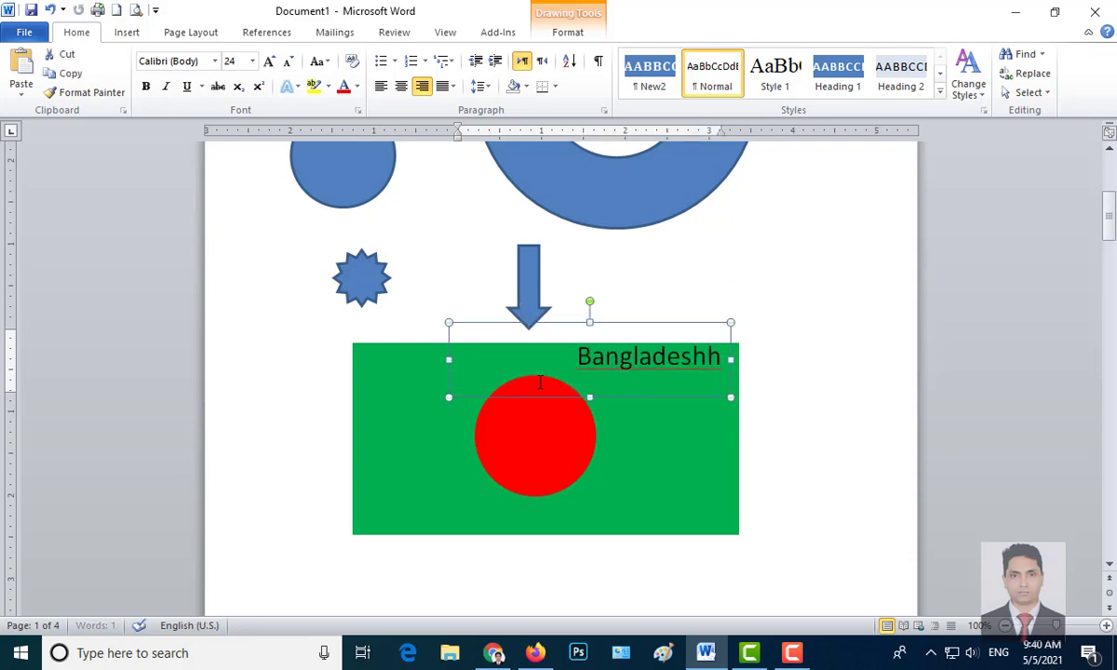
mouse_move(450, 360)
left_mouse_down()
mouse_move(346, 360)
mouse_move(357, 360)
left_mouse_up()
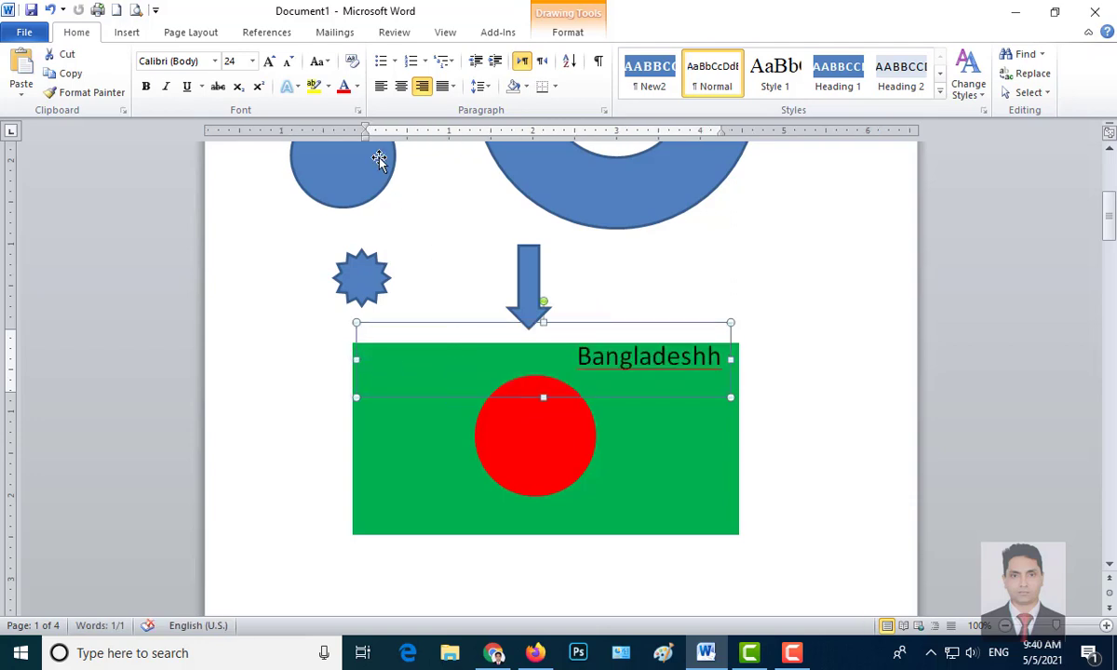
left_click(400, 89)
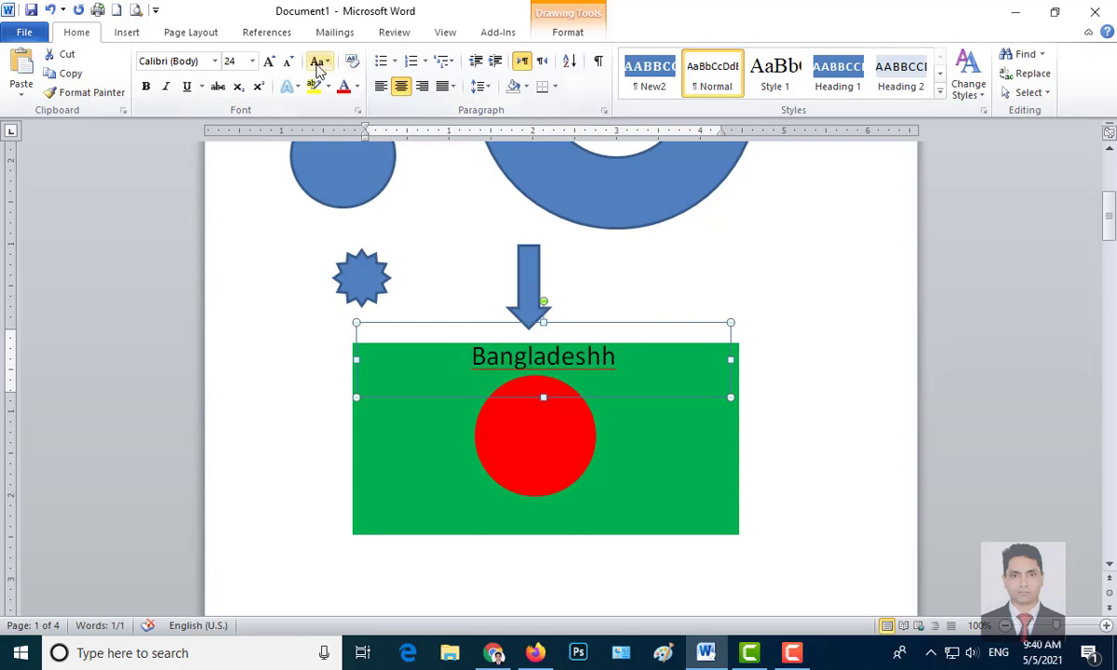
- Settle the label's font size at 28 pt and nudge the box into place
left_click(269, 61)
left_click(269, 61)
left_click(269, 62)
left_click(269, 62)
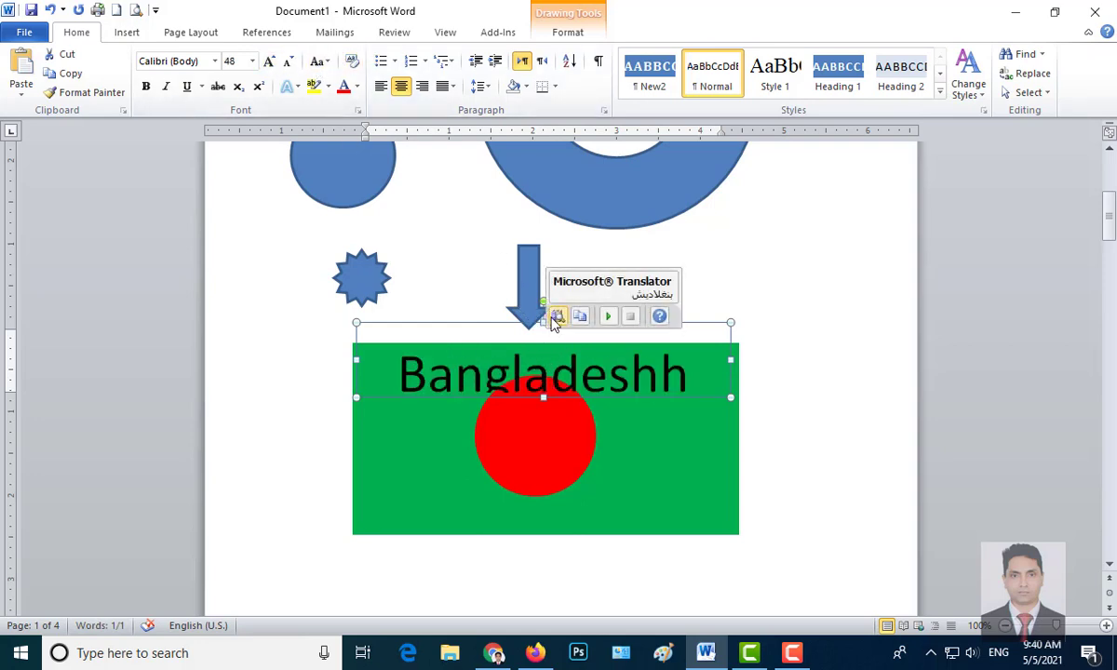
left_click_drag(499, 323, 493, 311)
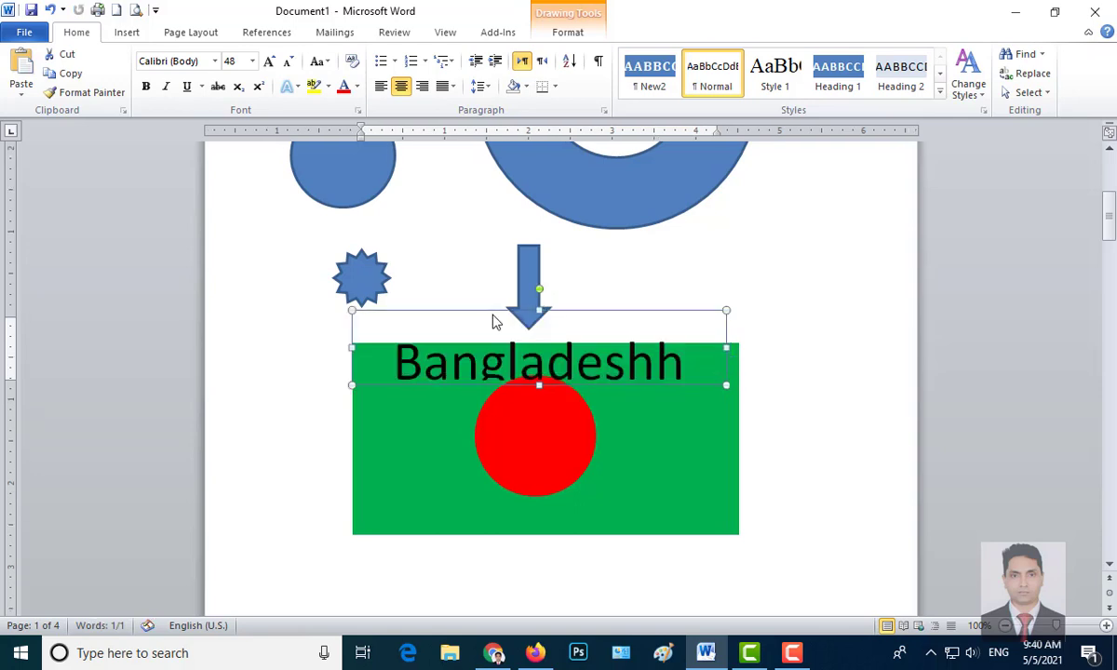
left_click(287, 61)
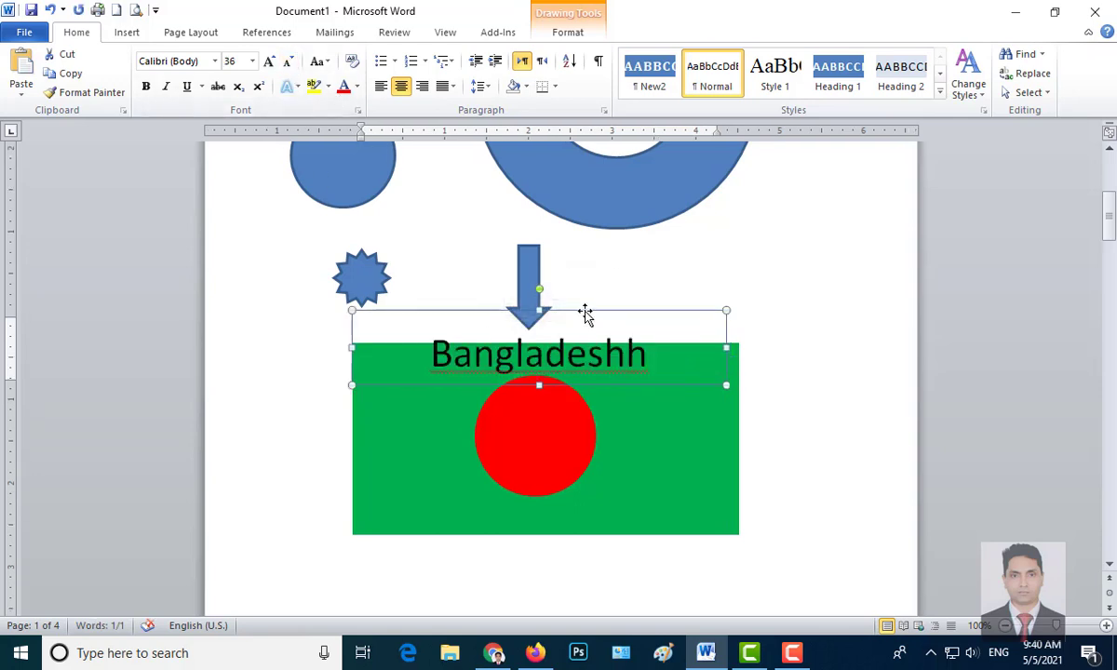
left_click_drag(585, 310, 587, 318)
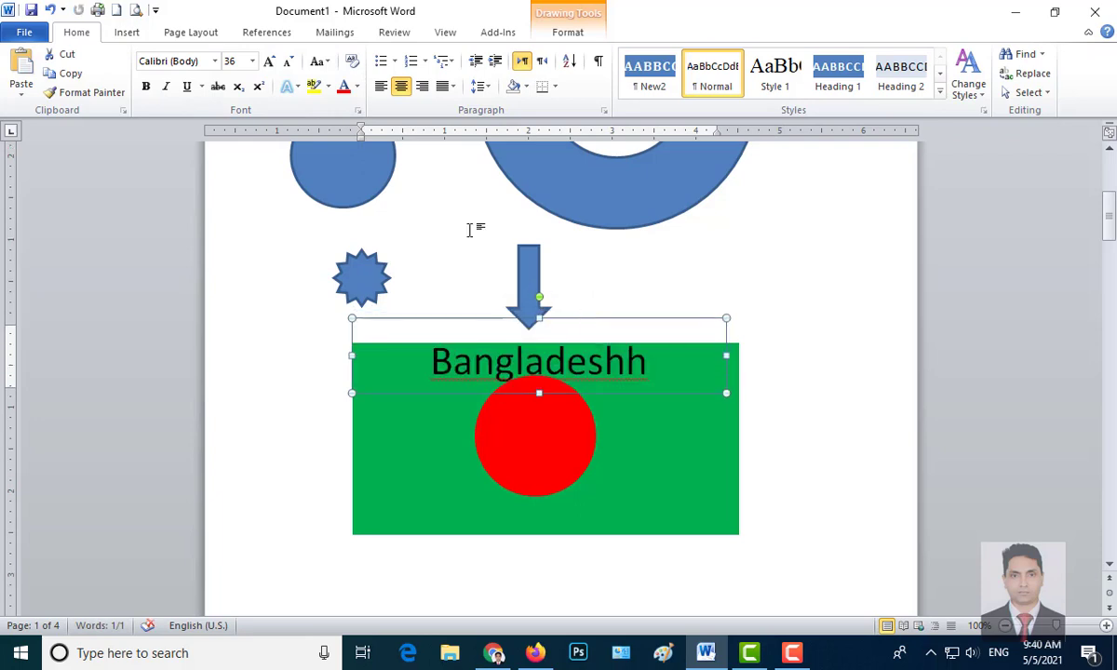
left_click(287, 61)
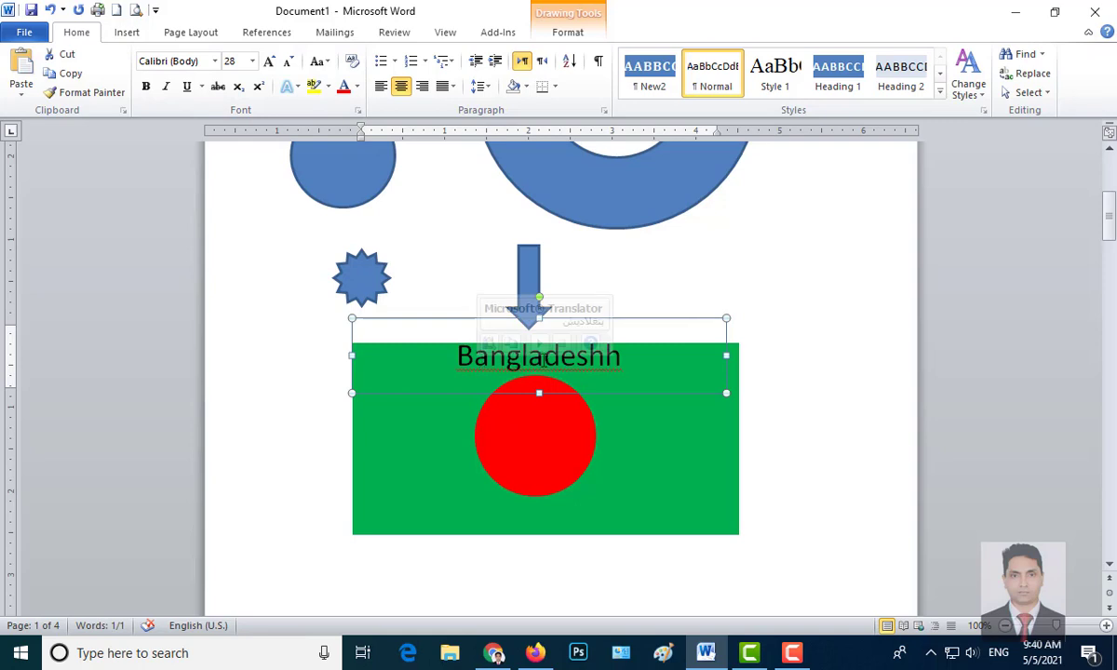
- Delete the extra 'h' to spell Bangladesh and lower the box slightly on the flag
left_click(647, 387)
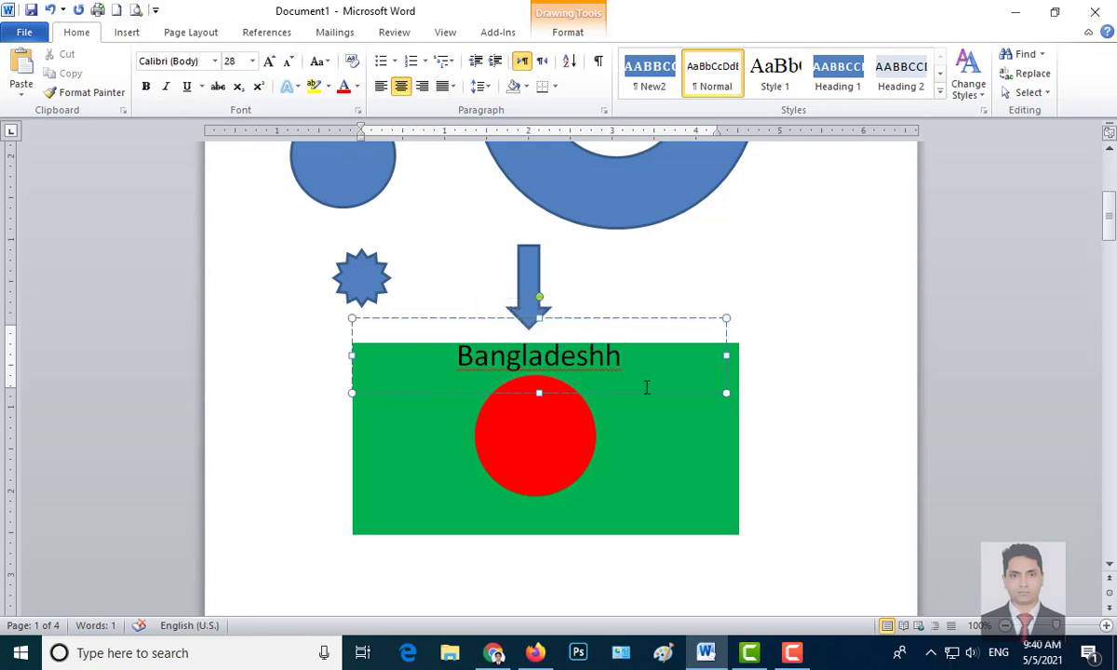
key("BackSpace")
left_click_drag(519, 318, 517, 325)
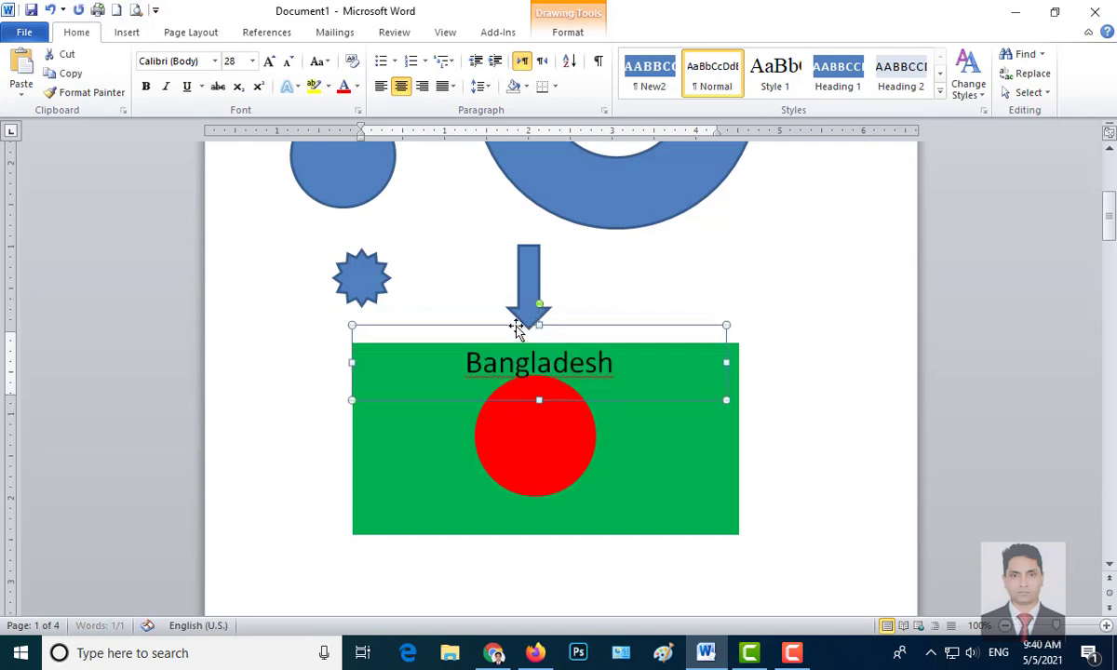
left_click(607, 445)
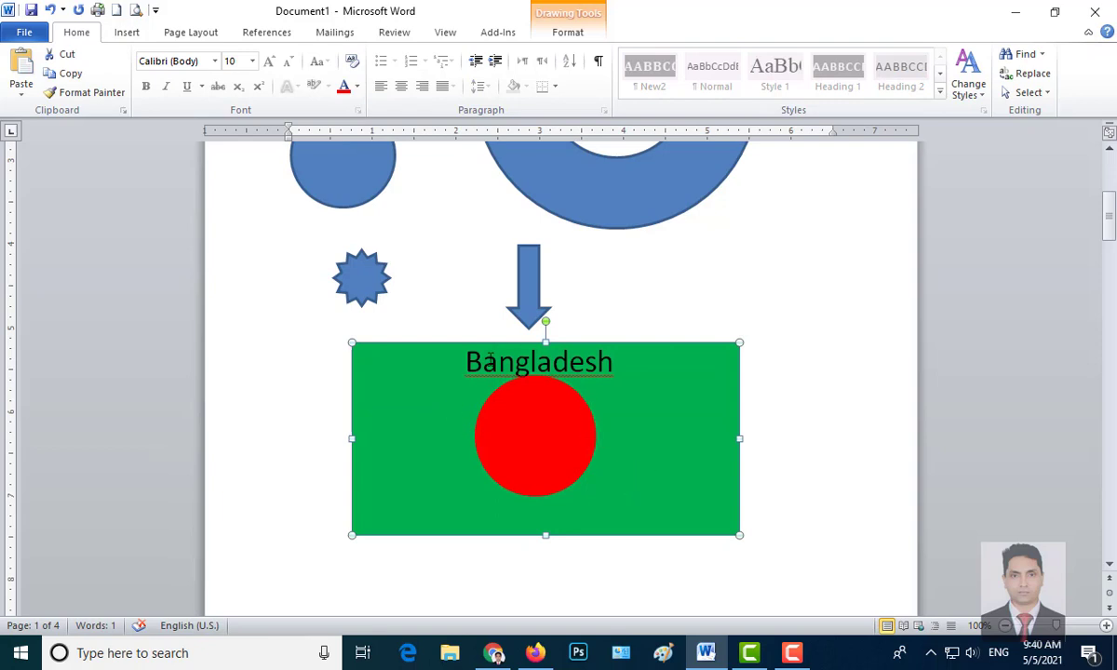
key("alt+n")
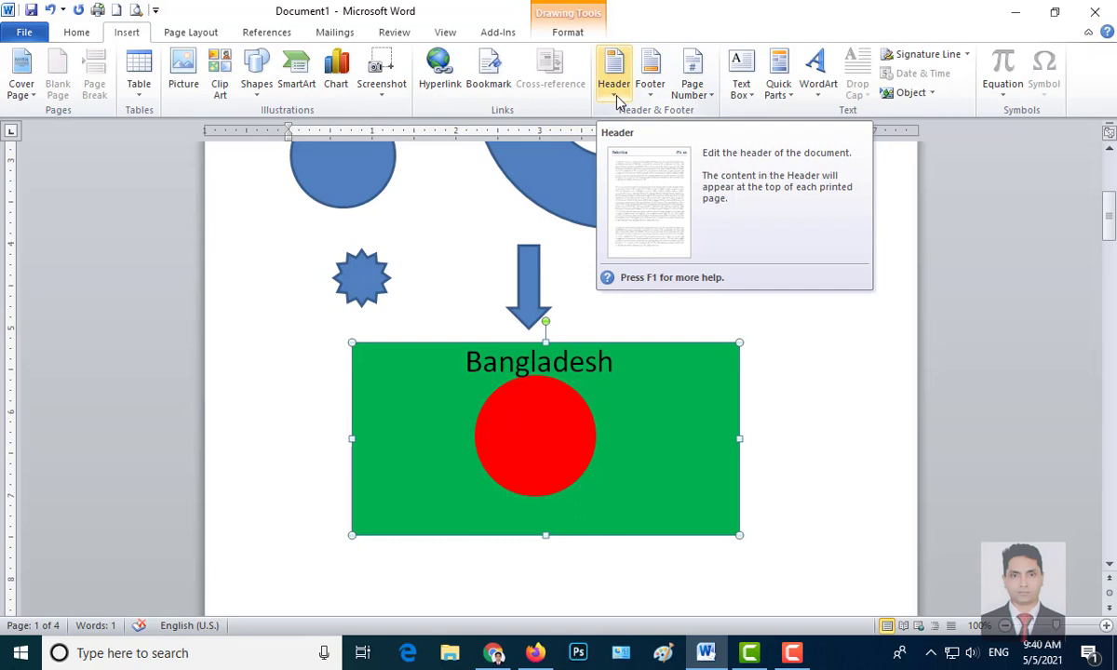
- Add the Alphabet header design to the first page and type 'Irfan Manufacturing' as its title
left_click(616, 93)
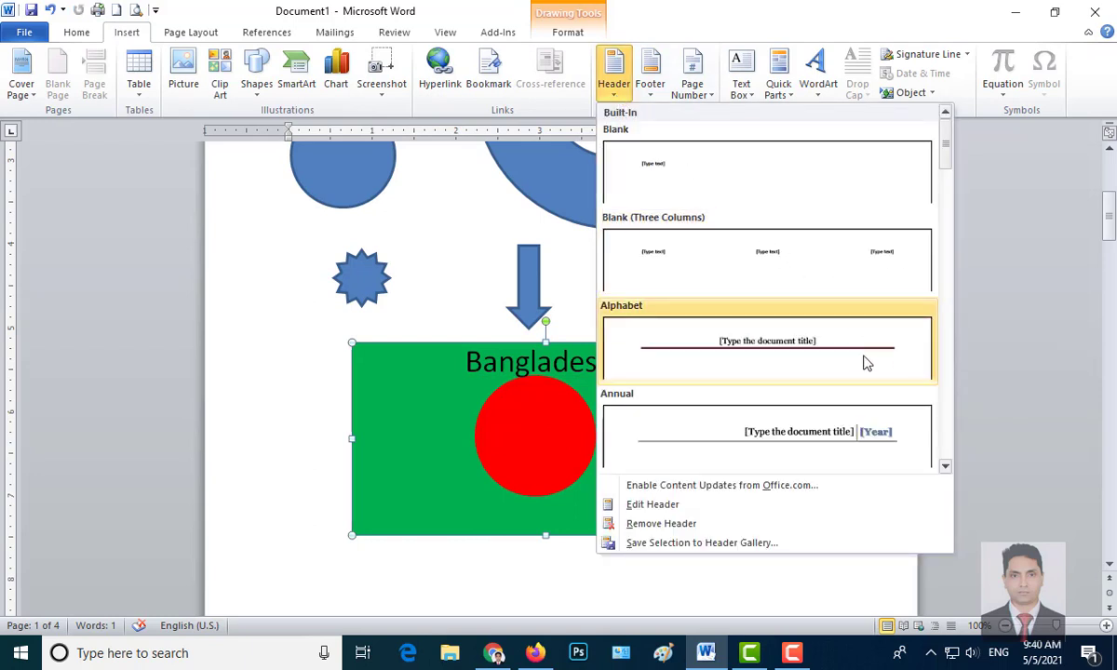
left_click(755, 346)
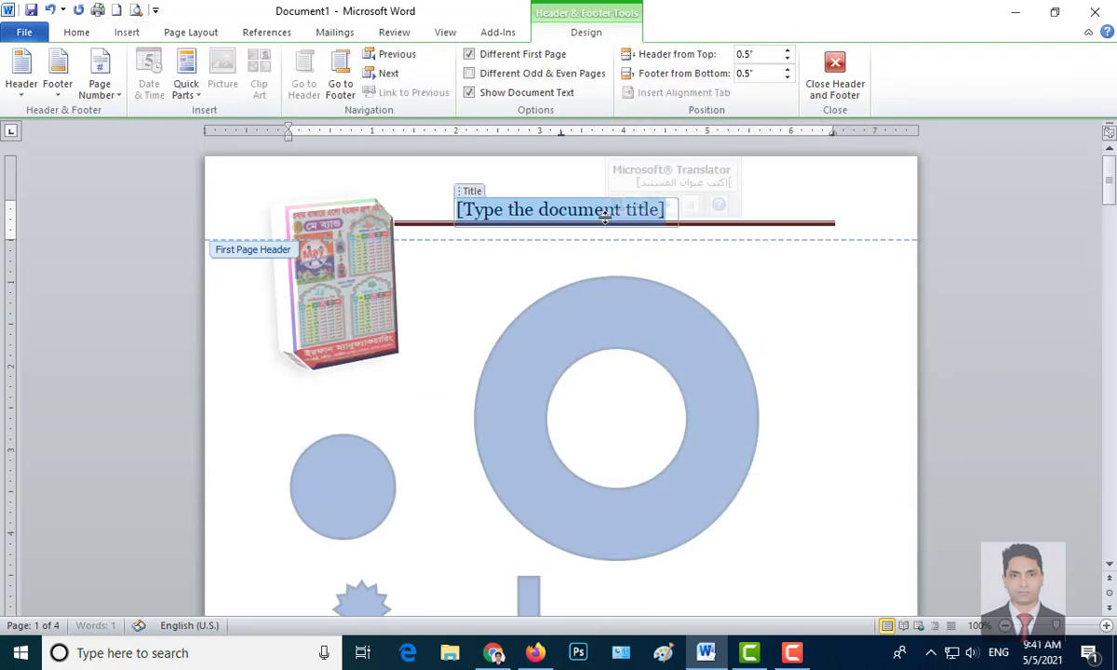
type("Ir")
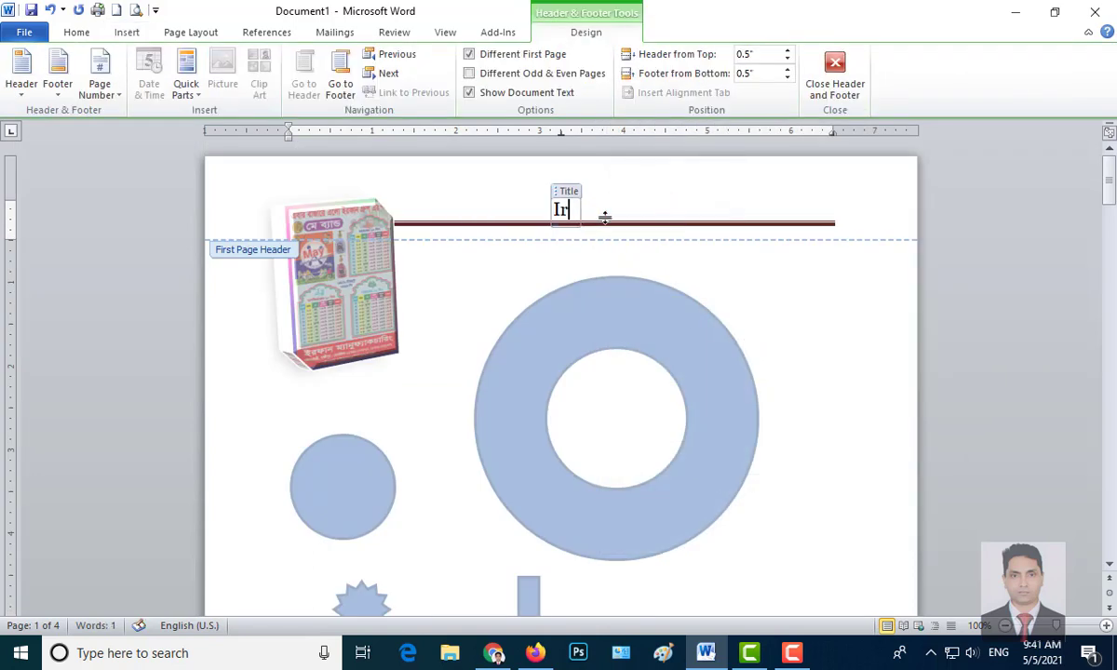
type("fan ")
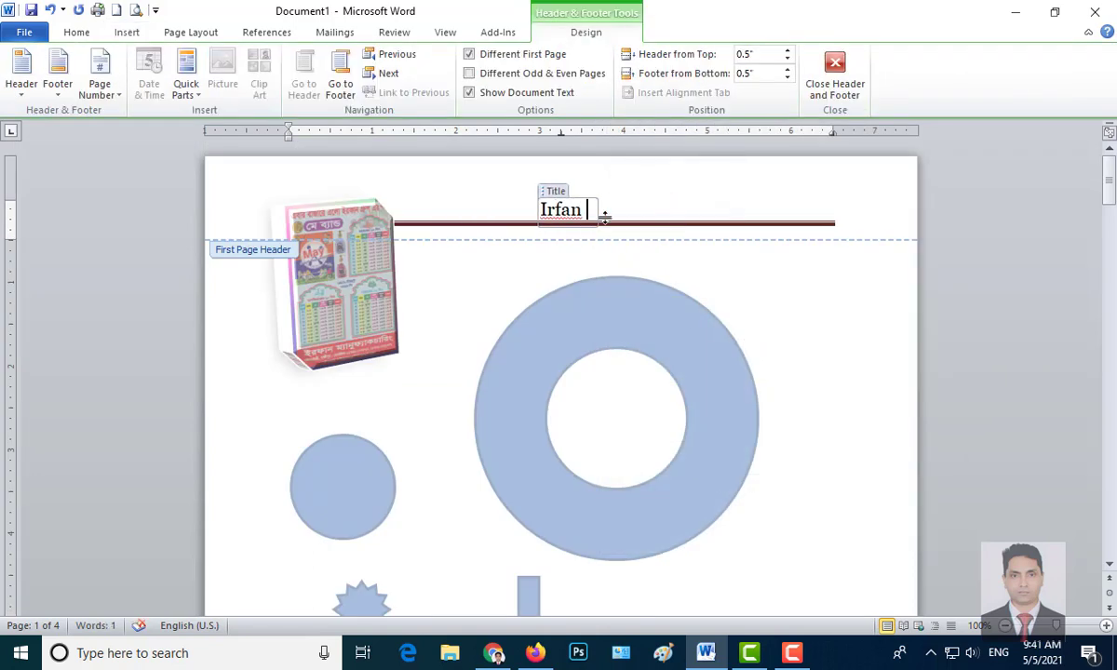
type("Manufa")
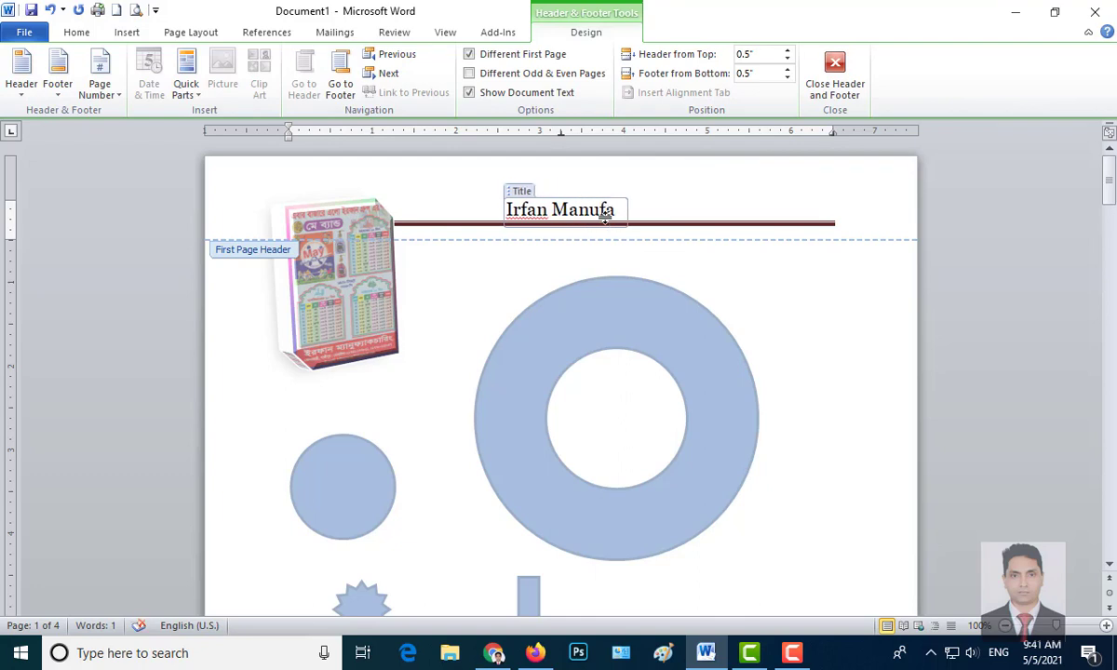
type("cturi")
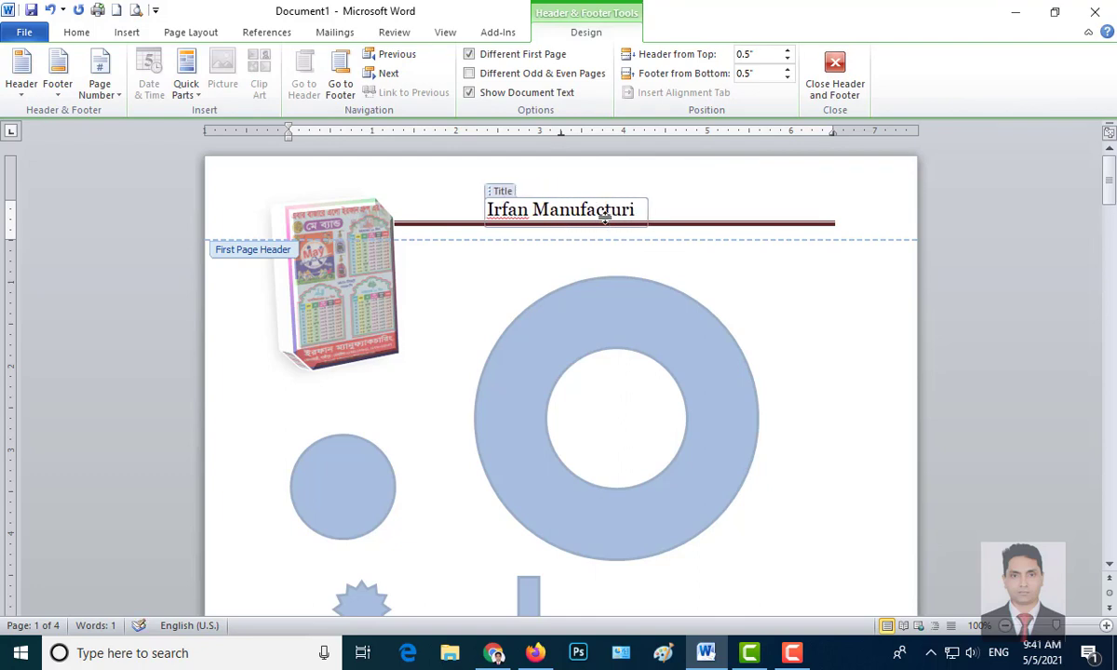
type("ng")
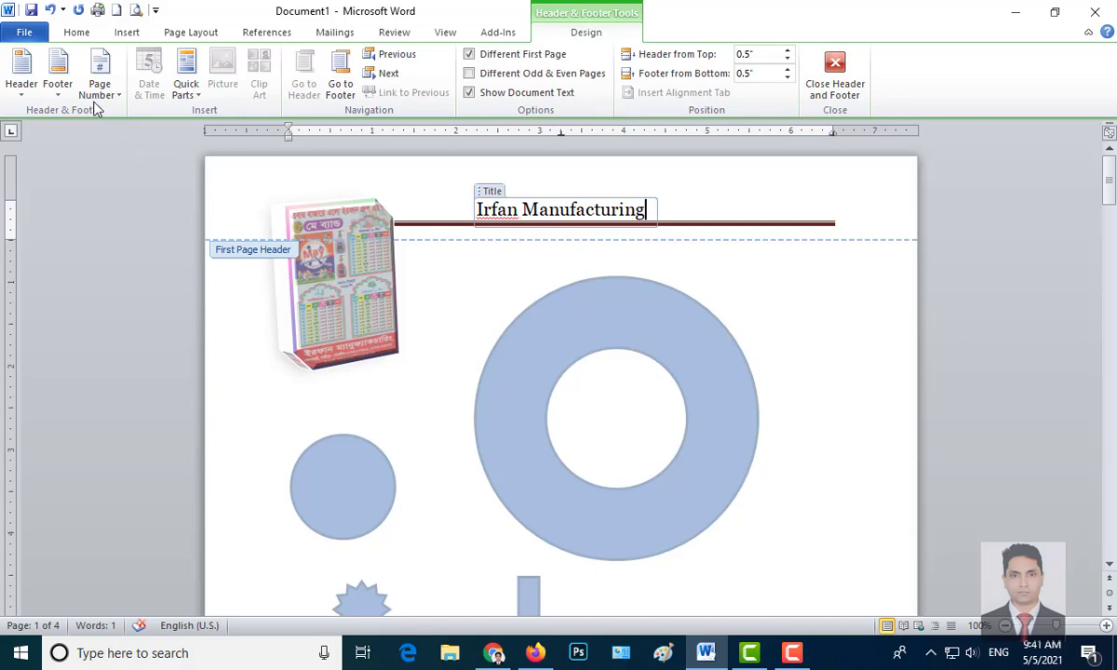
- Add the Alphabet footer design and make it read 'Page 2'
left_click(56, 91)
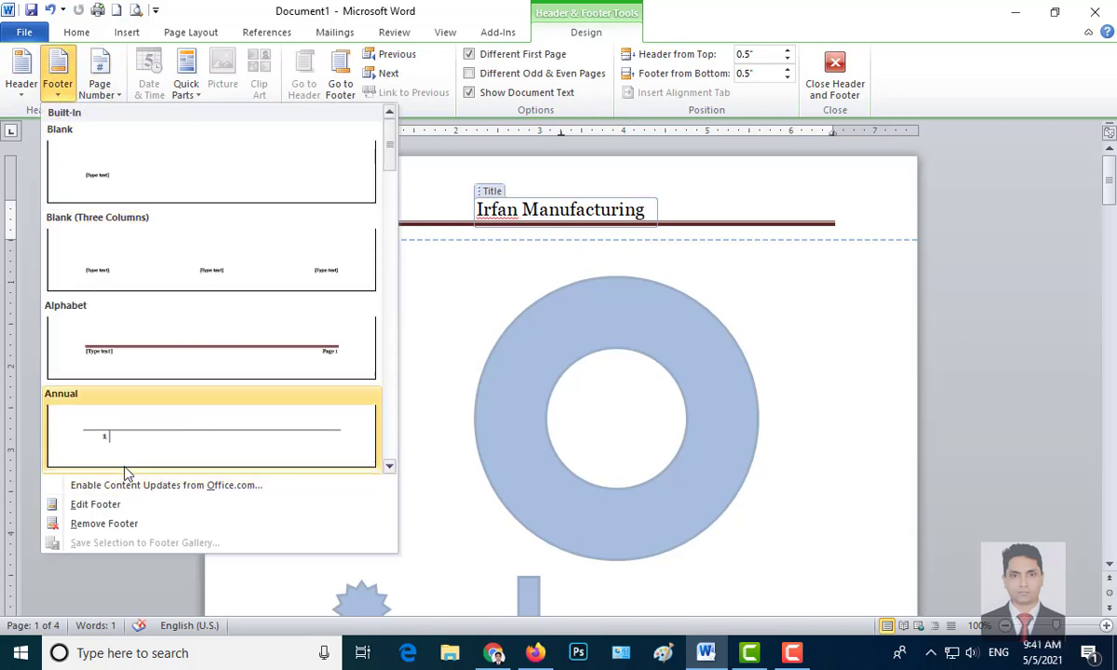
left_click(155, 360)
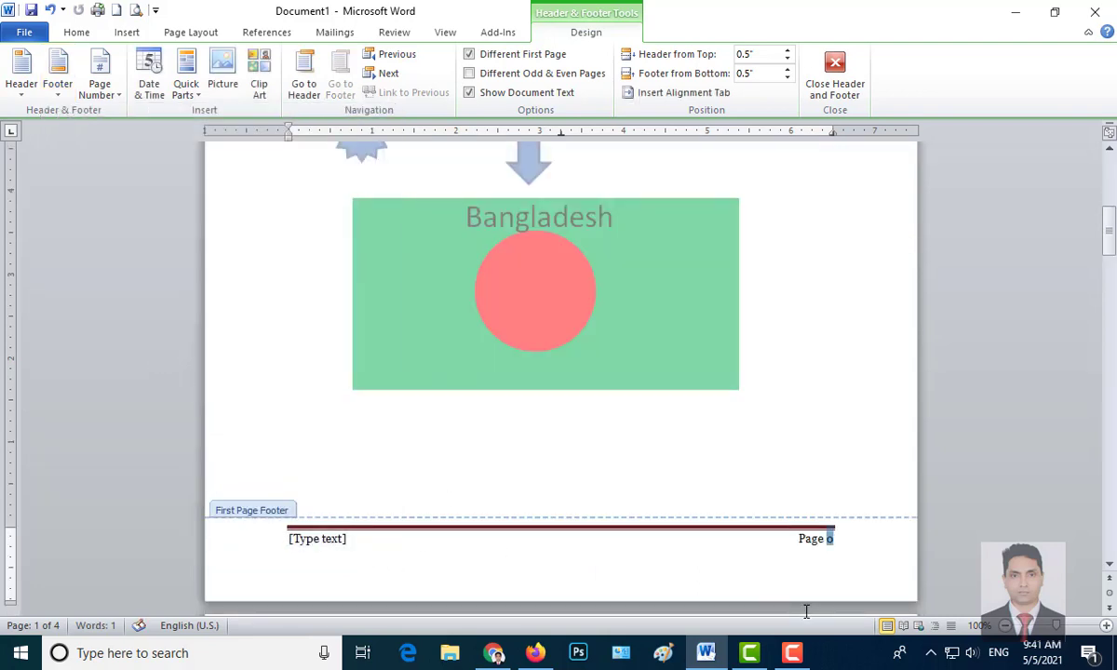
type("2")
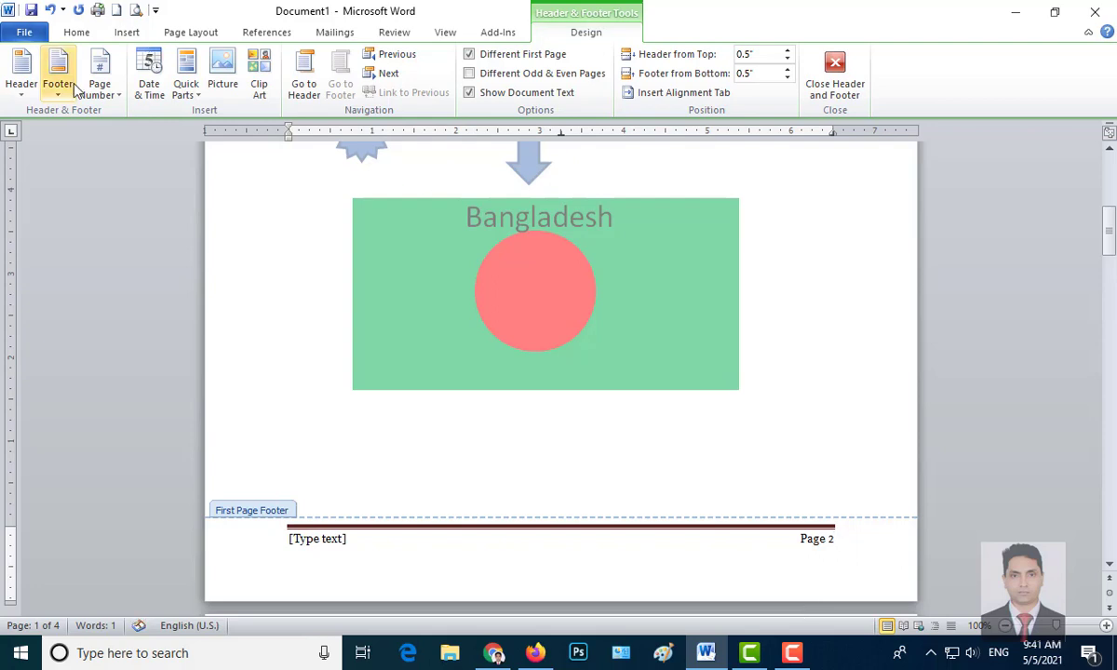
- Insert a Rounded Rectangle 3 page number at the top of the page
left_click(120, 100)
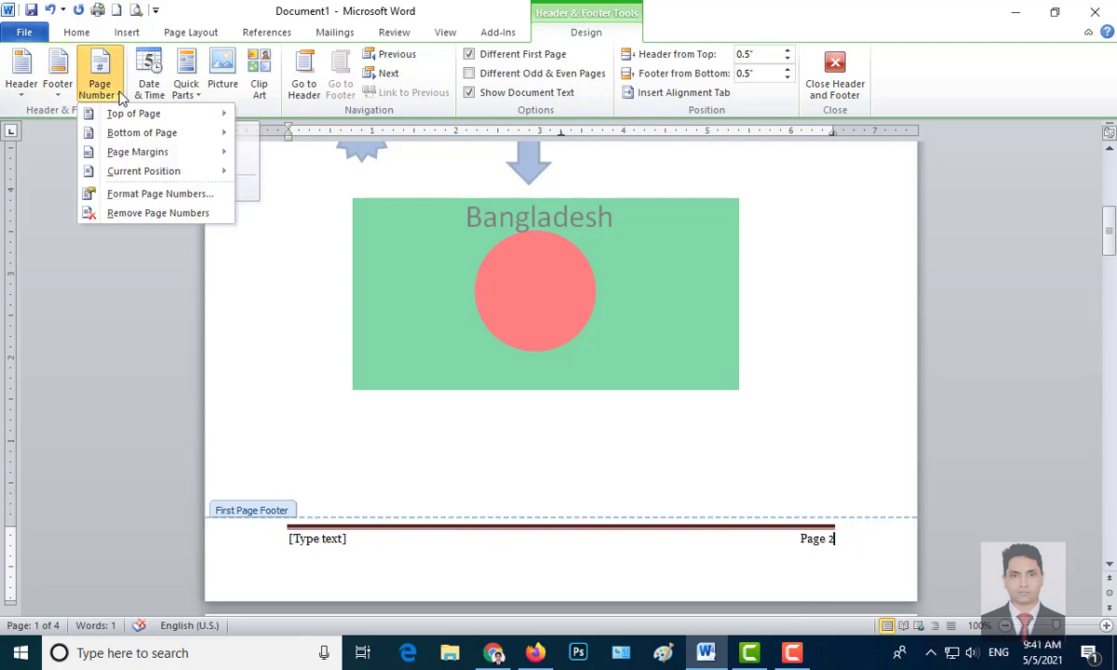
mouse_move(151, 113)
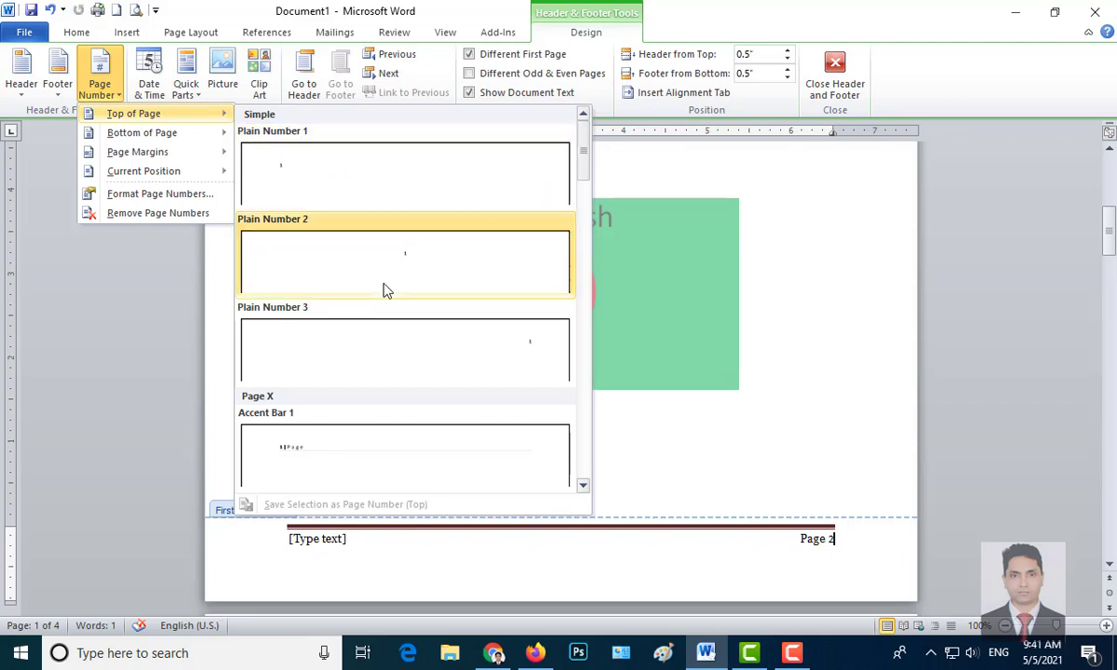
left_click_drag(584, 156, 584, 374)
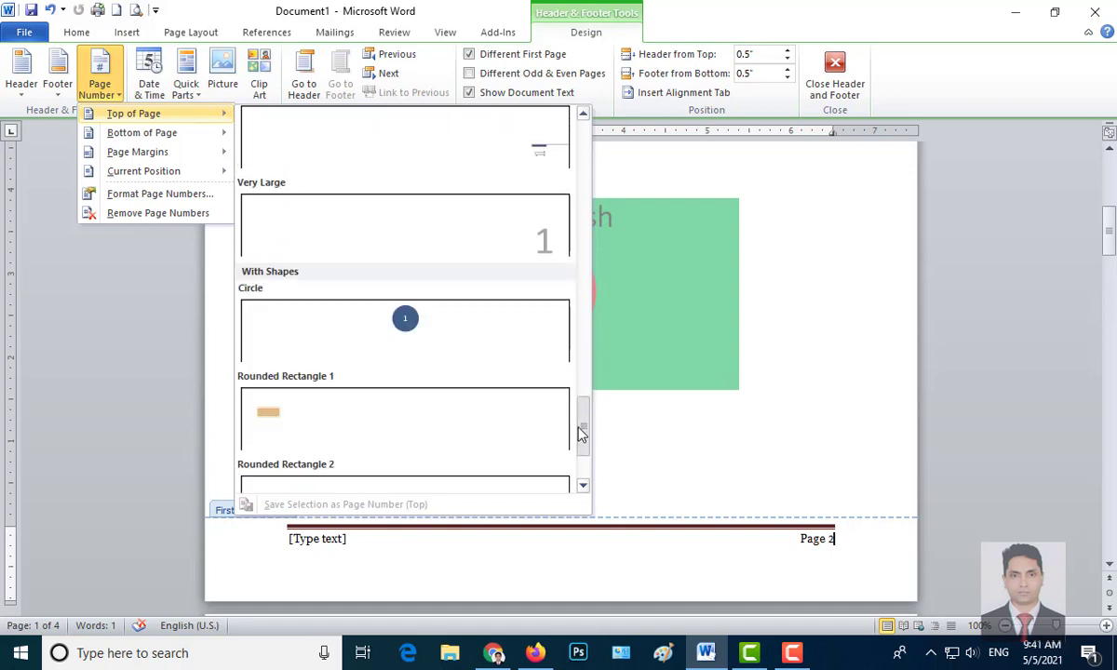
left_click_drag(585, 374, 529, 441)
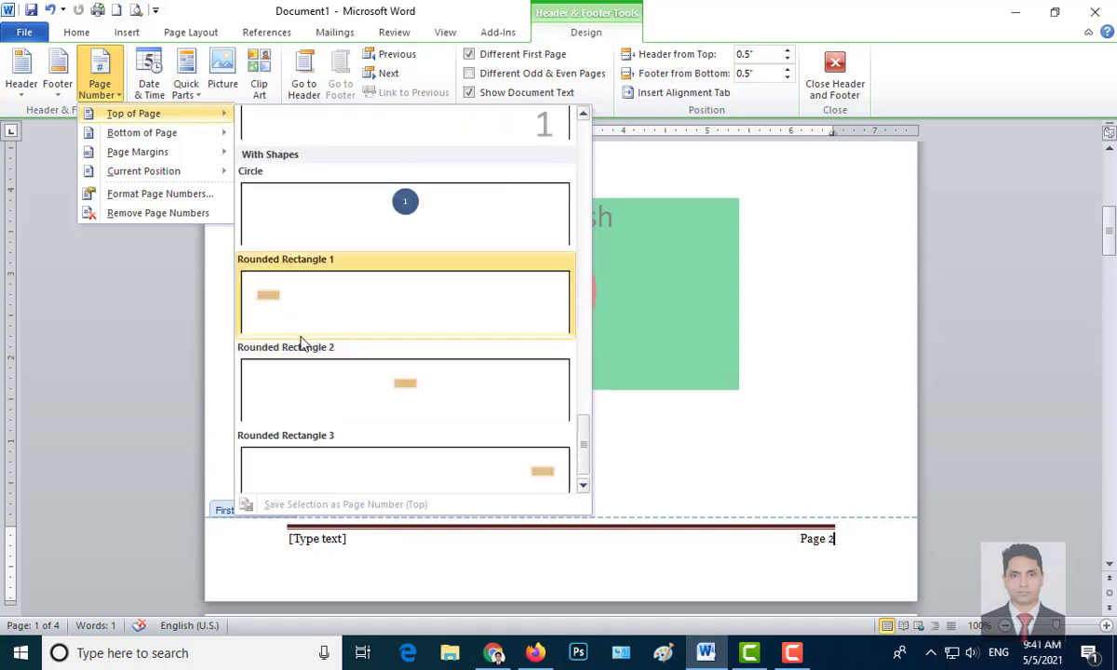
scroll(308, 346, "down", 1)
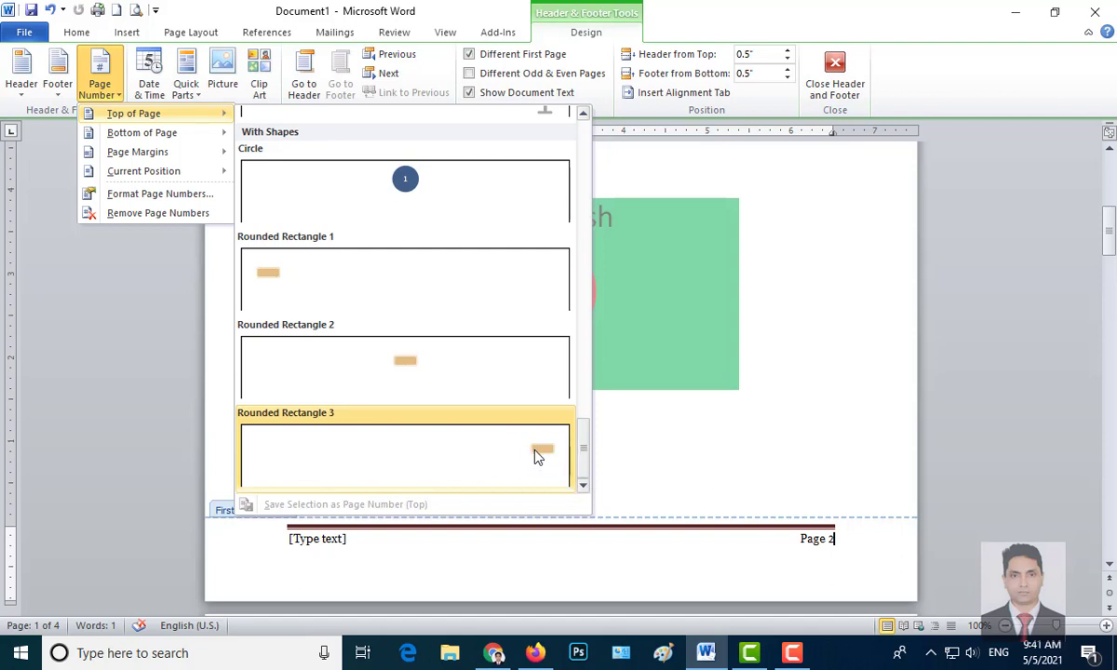
left_click(537, 458)
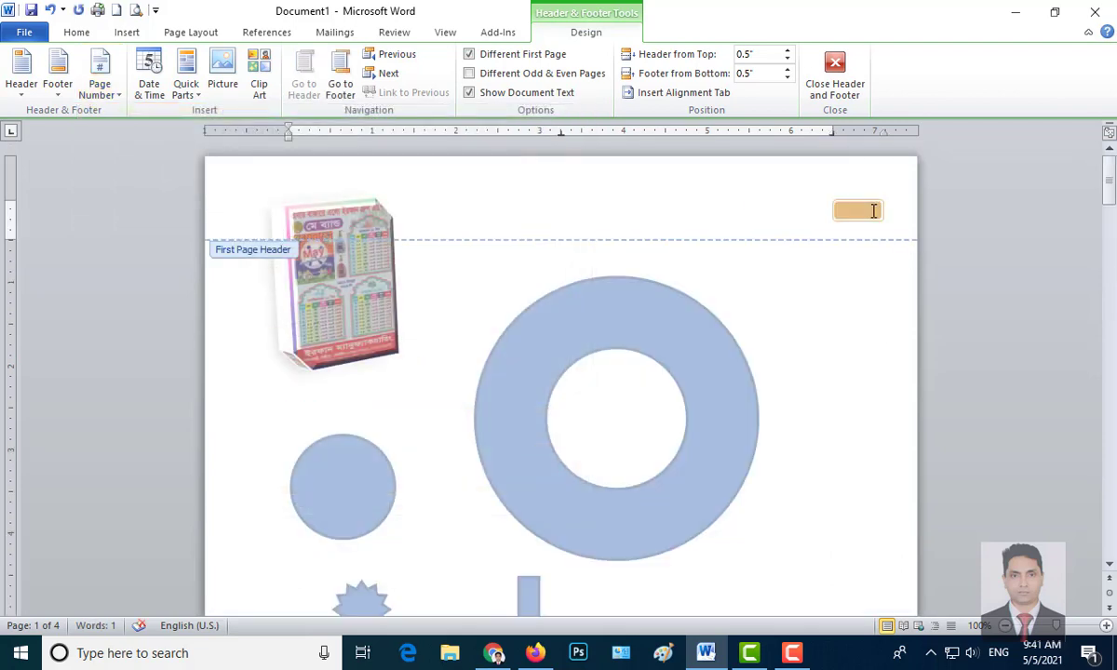
- Remove the header page numbers and widen the orange header box to the left
left_click(109, 95)
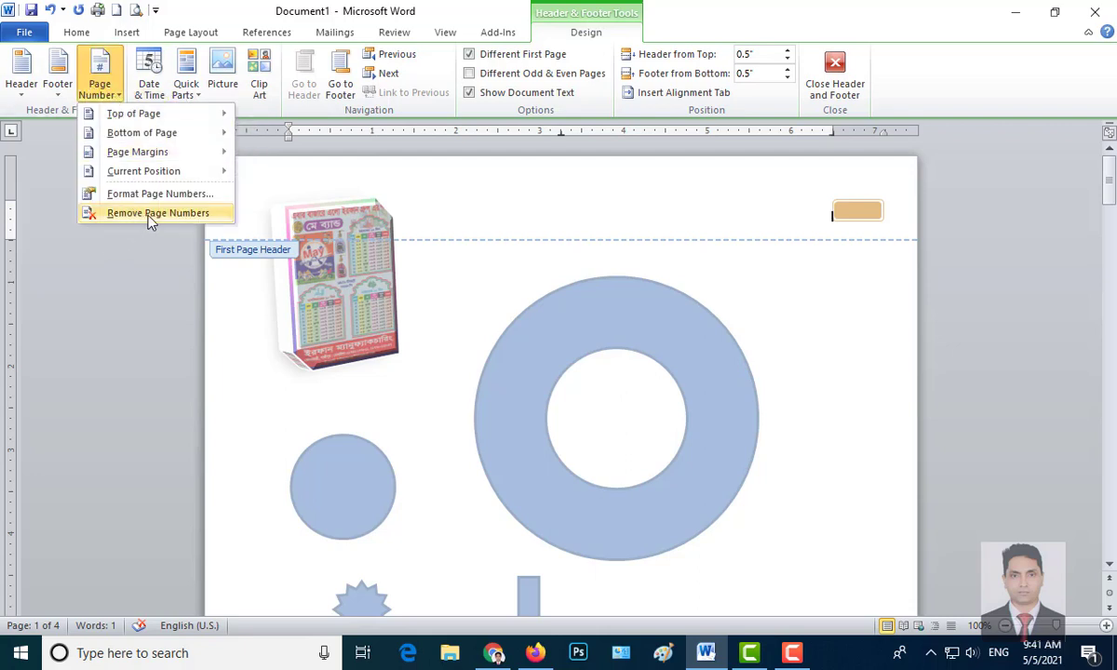
left_click(152, 216)
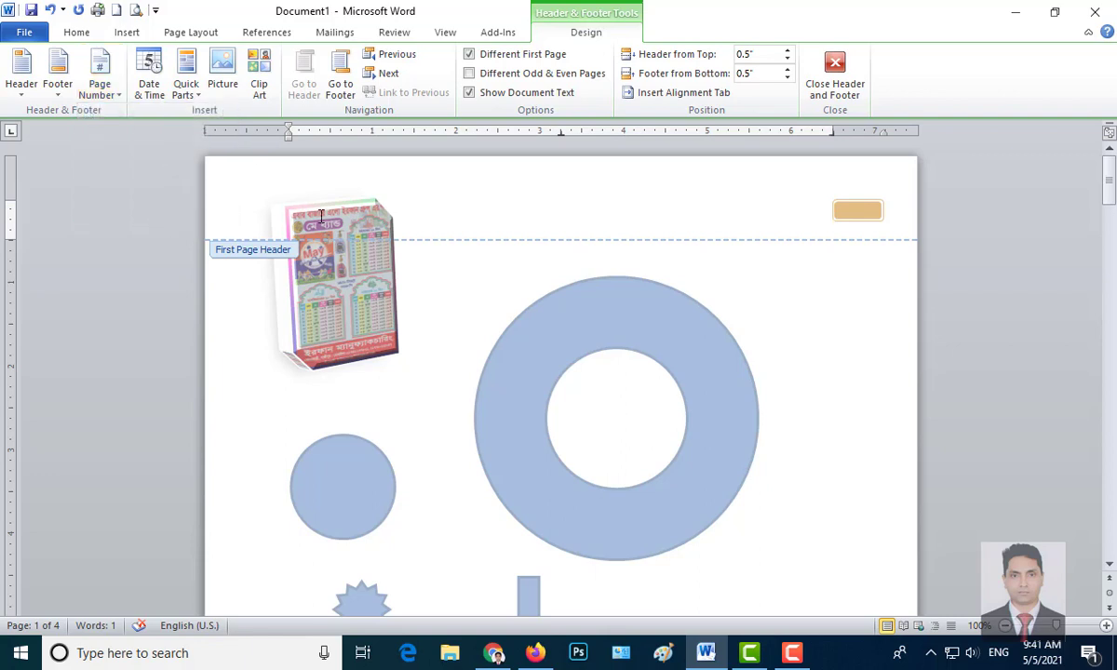
left_click(850, 207)
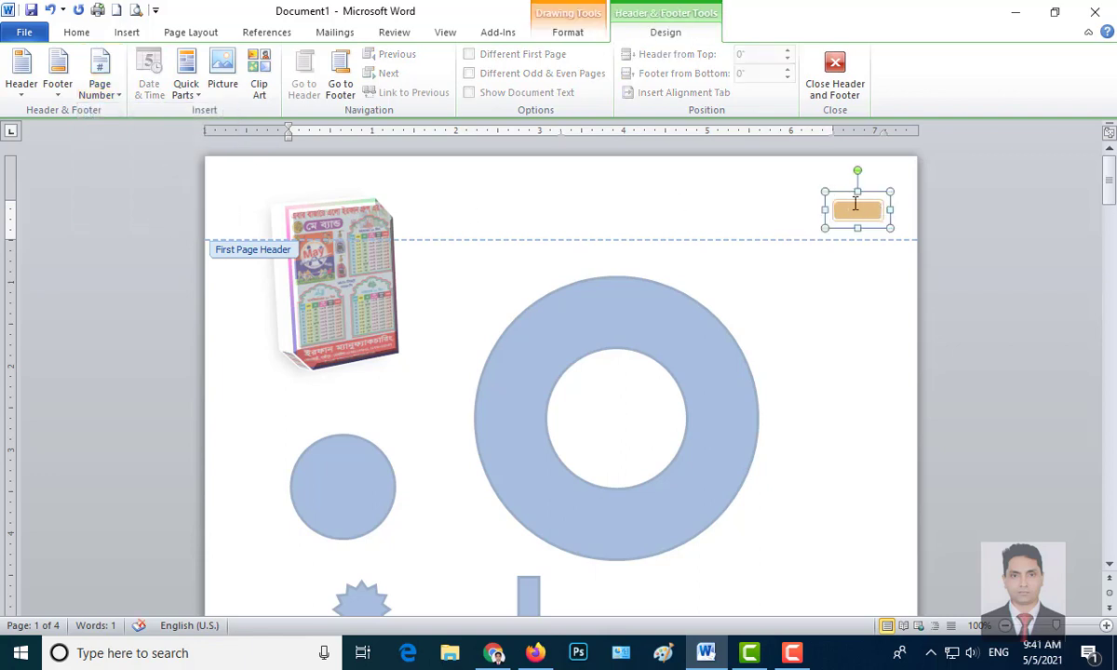
left_click_drag(823, 189, 745, 194)
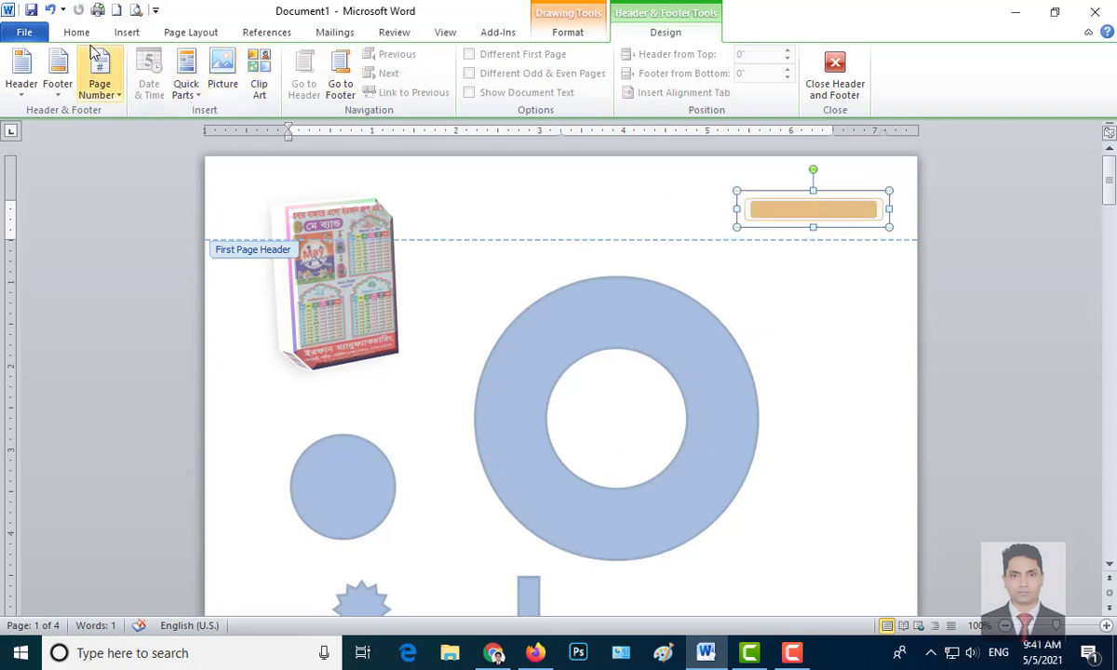
- Close header editing without inserting WordArt and return to the page body
left_click(125, 34)
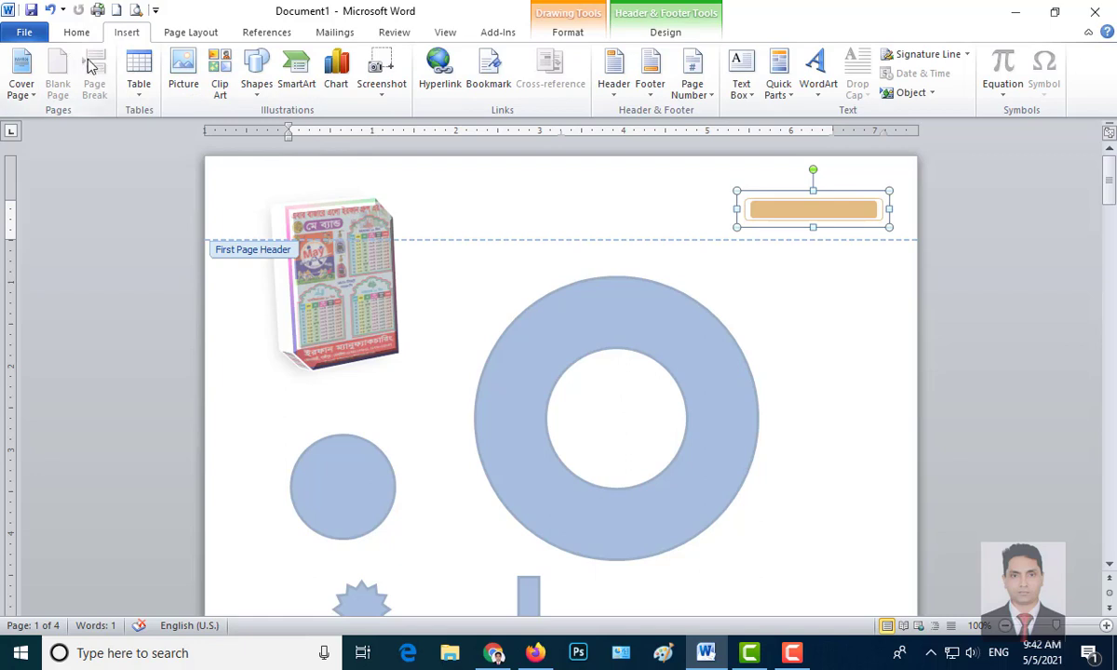
left_click(820, 100)
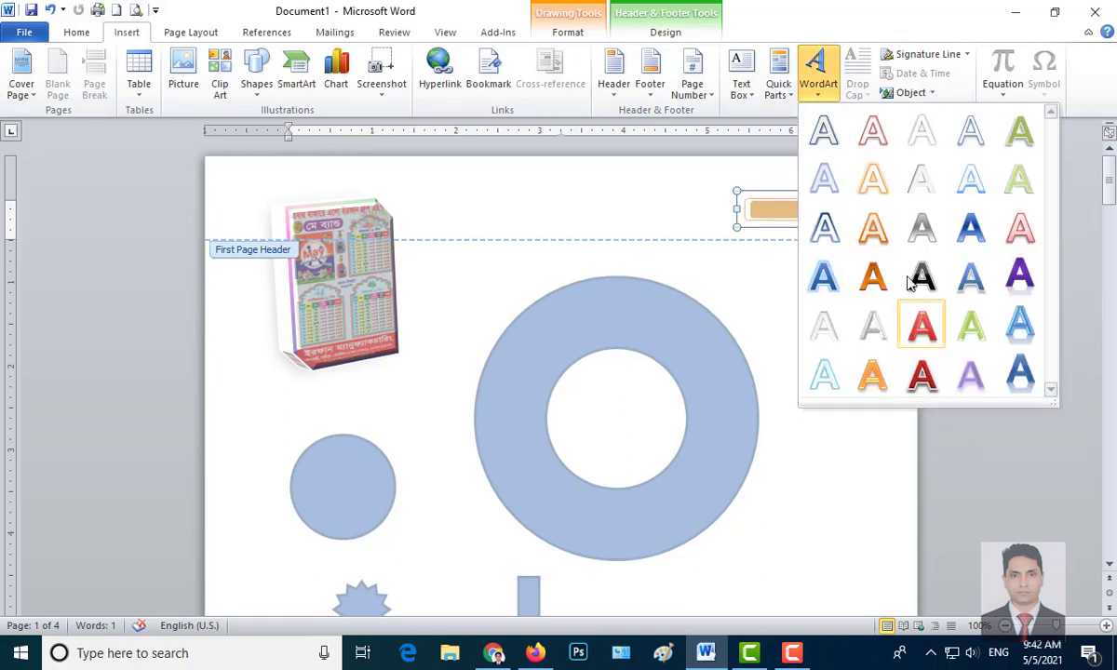
left_click(670, 354)
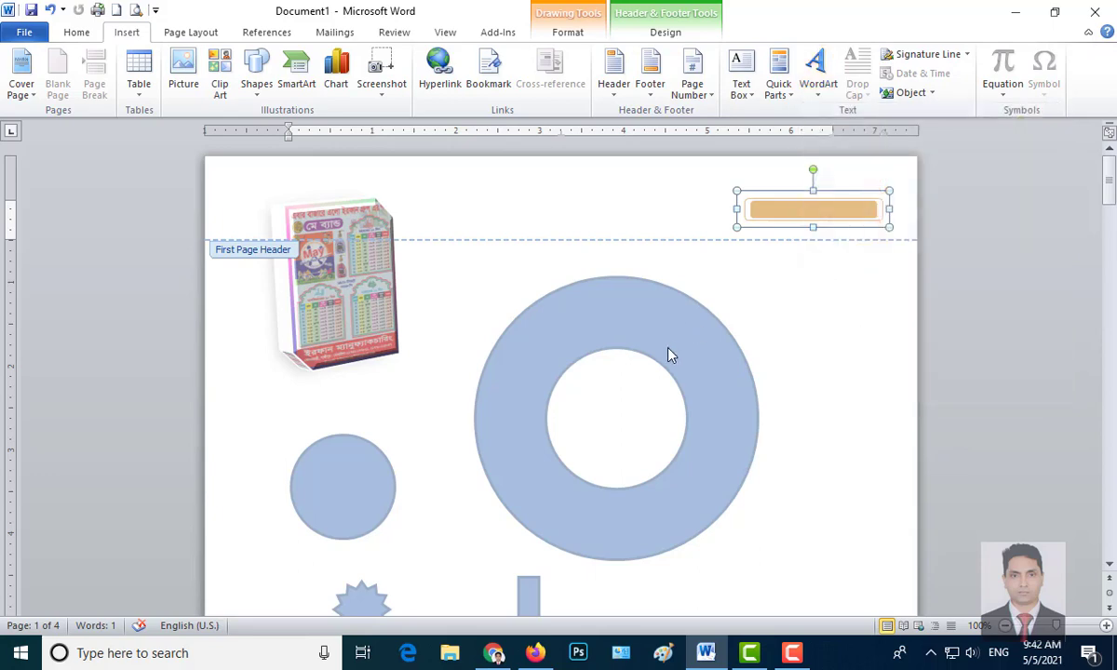
double_click(647, 331)
scroll(702, 458, "up", 5)
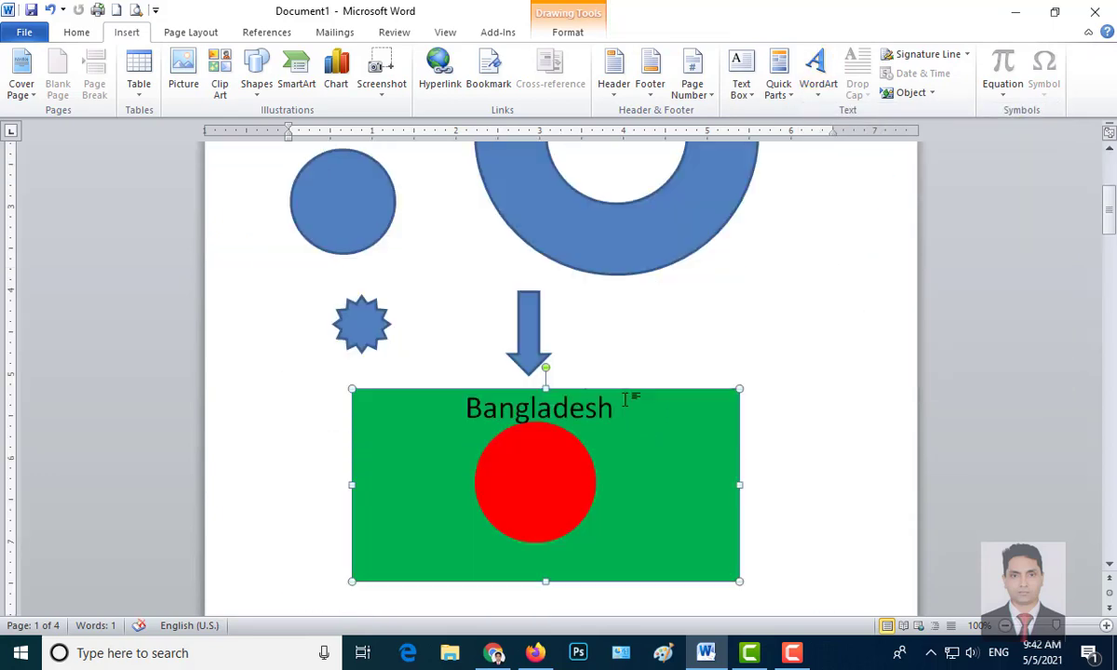
- Insert a grey-style WordArt and move it just above the blue donut
left_click(618, 316)
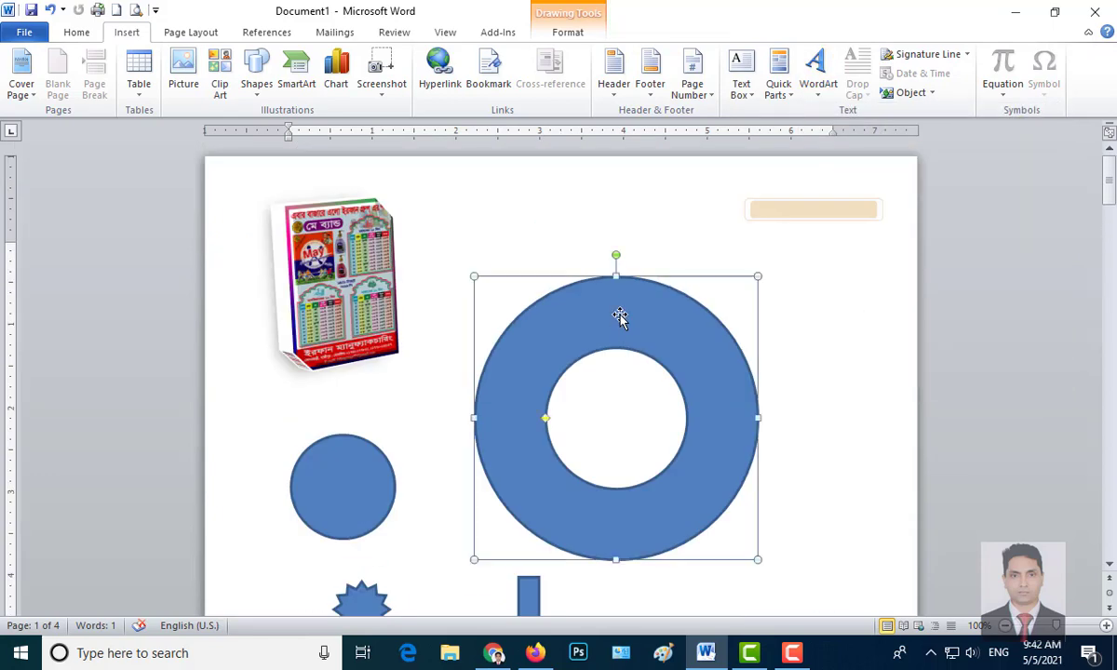
left_click(823, 97)
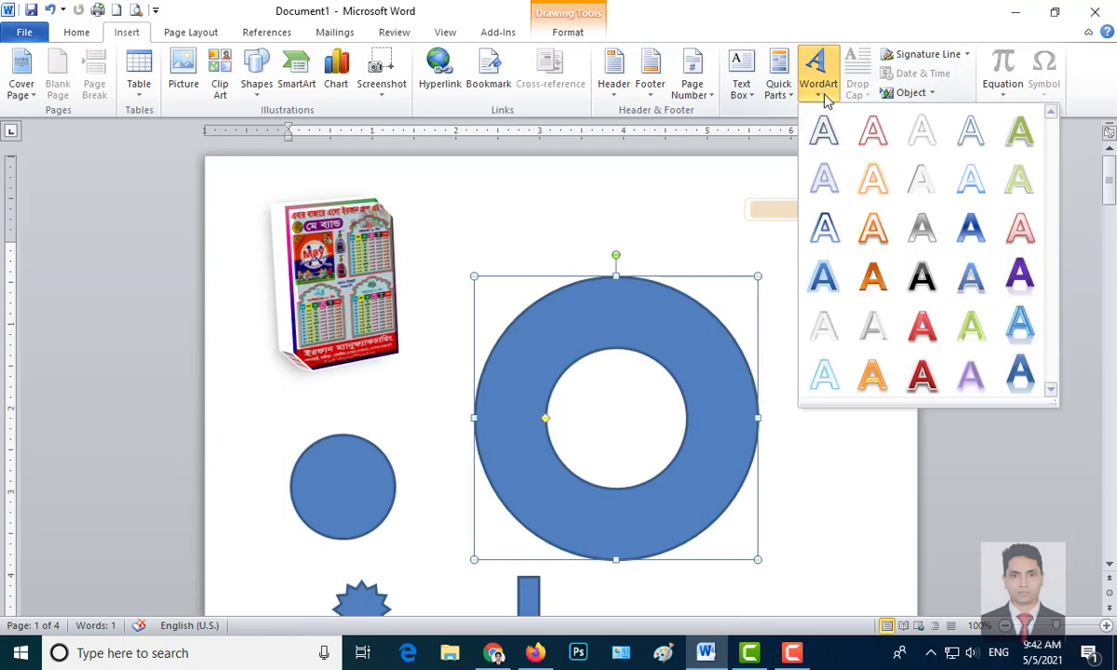
left_click(924, 236)
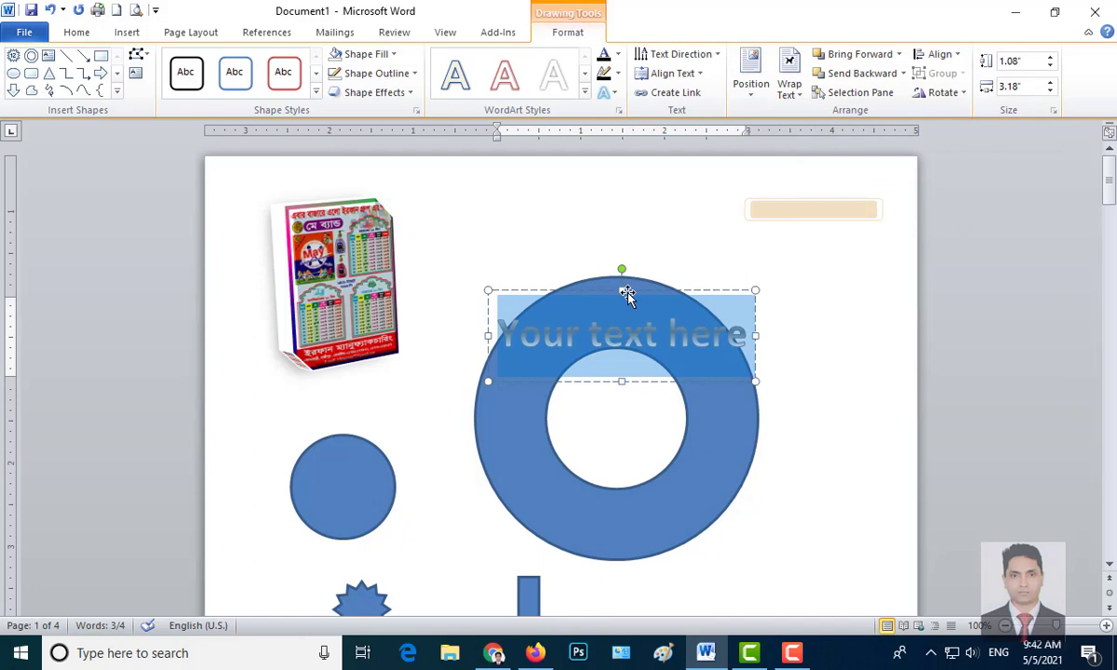
left_click_drag(627, 296, 598, 202)
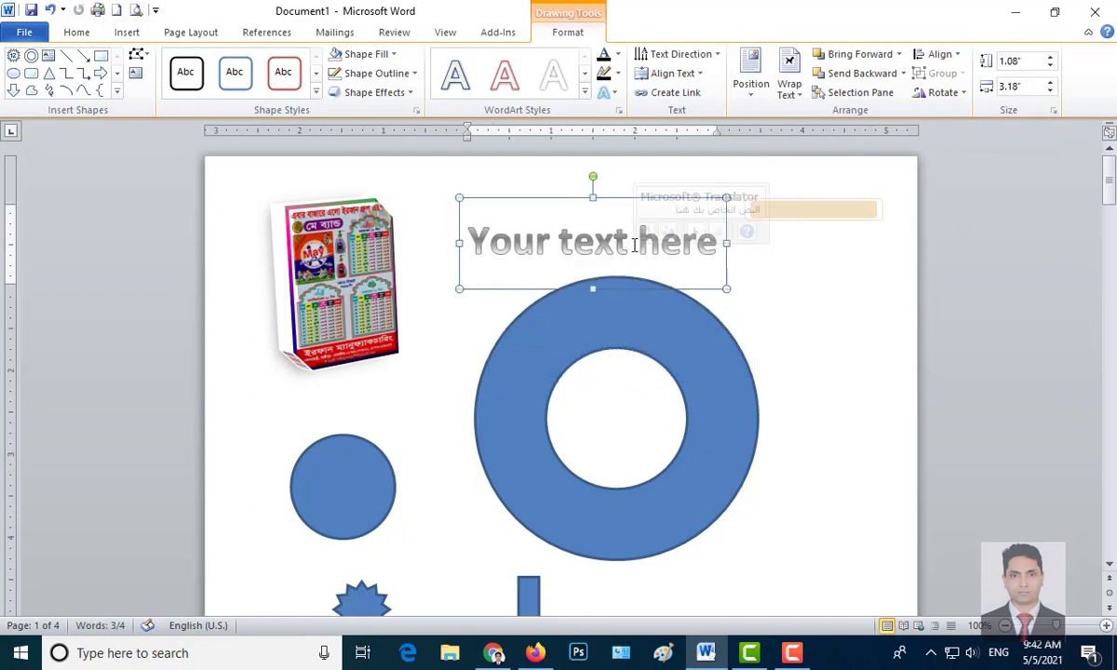
- Replace the WordArt placeholder text with 'Irfan Manufacturing'
type("Irfan")
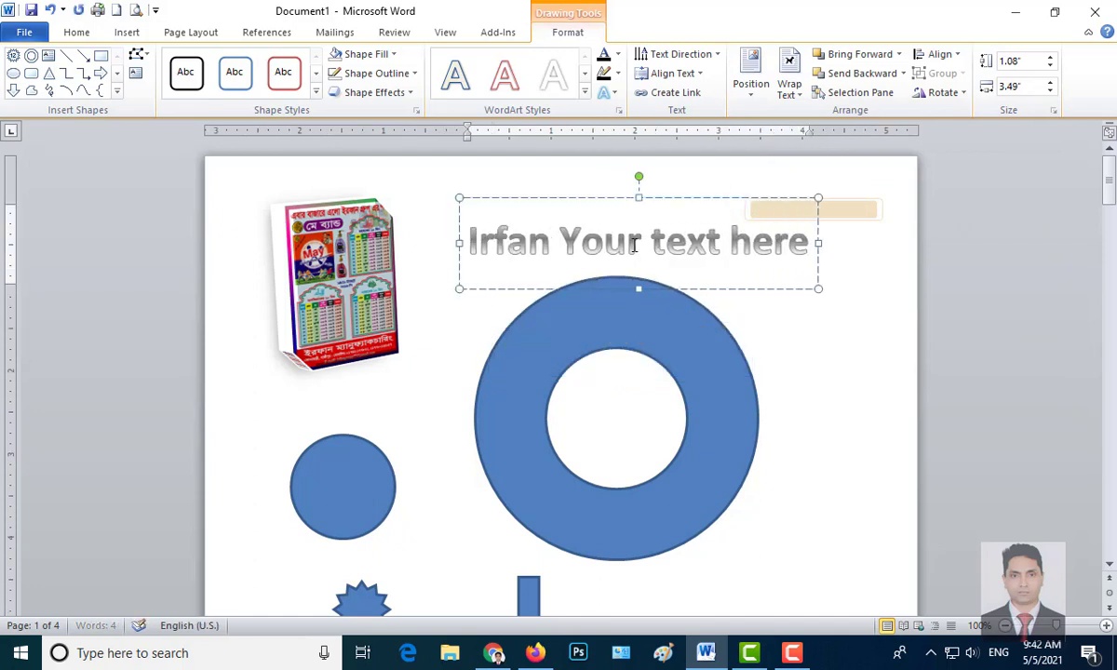
key("Delete")
key("Delete")
key("Delete")
key("Delete")
key("Delete")
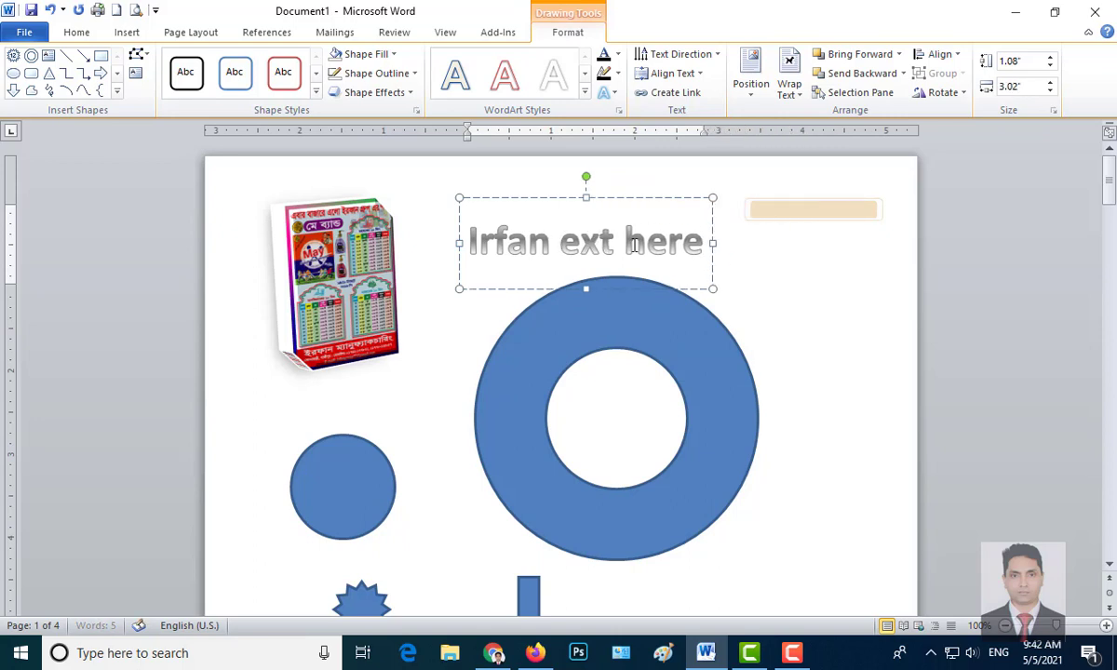
key("Delete")
key("Delete")
key("Delete")
key("Delete")
key("Delete")
key("Delete")
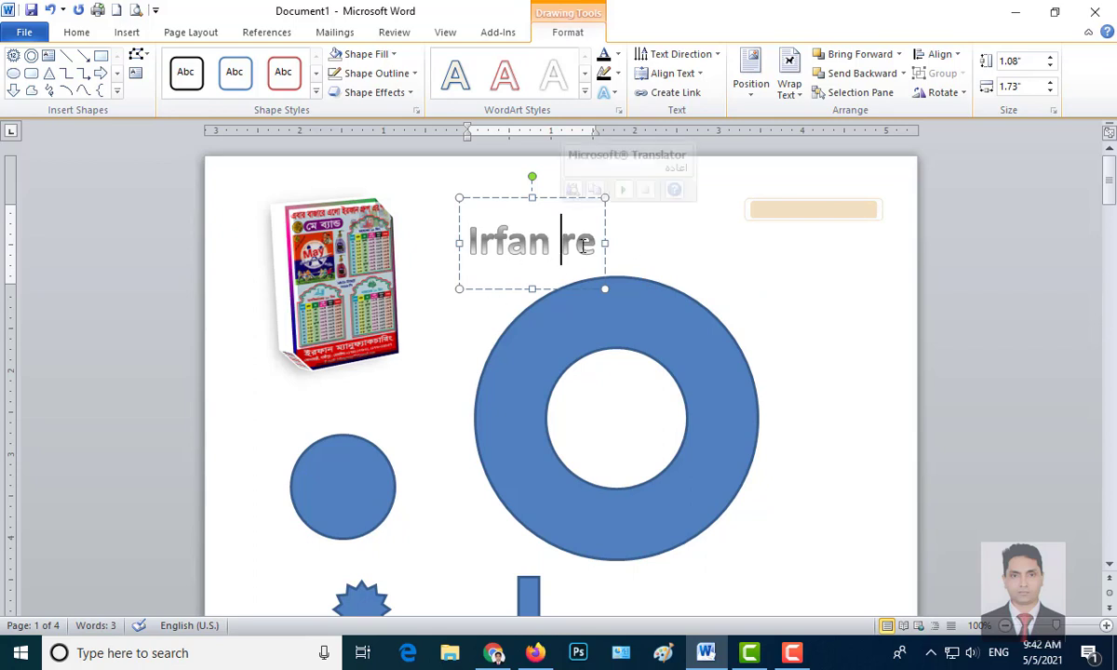
type("text ")
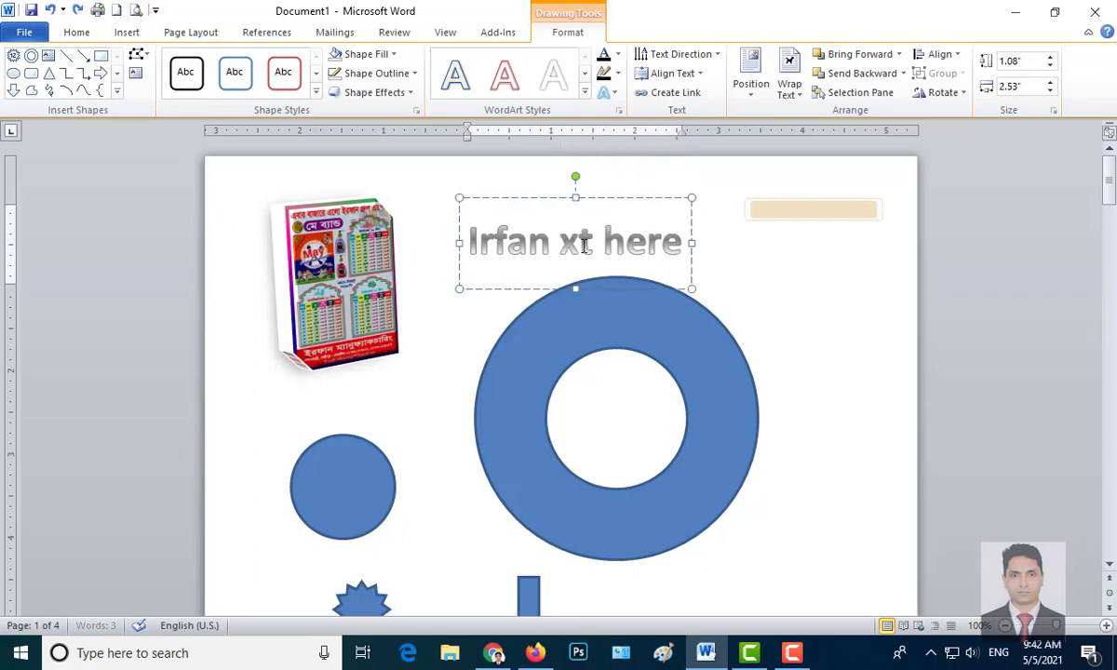
type("he")
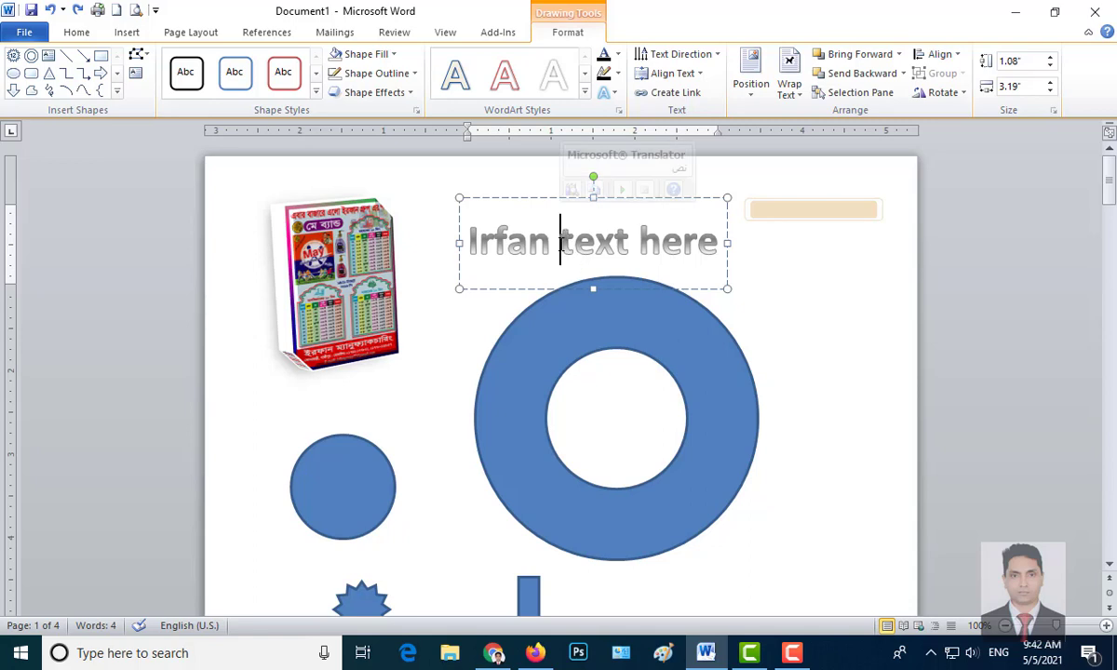
left_click(561, 243)
key("Delete")
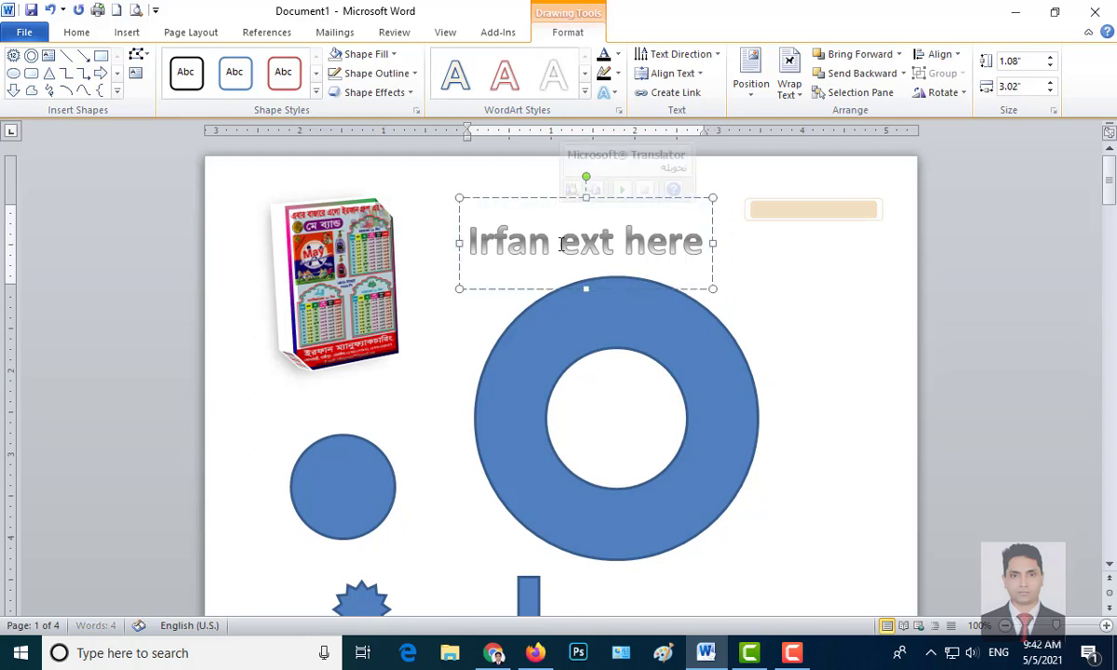
key("Delete")
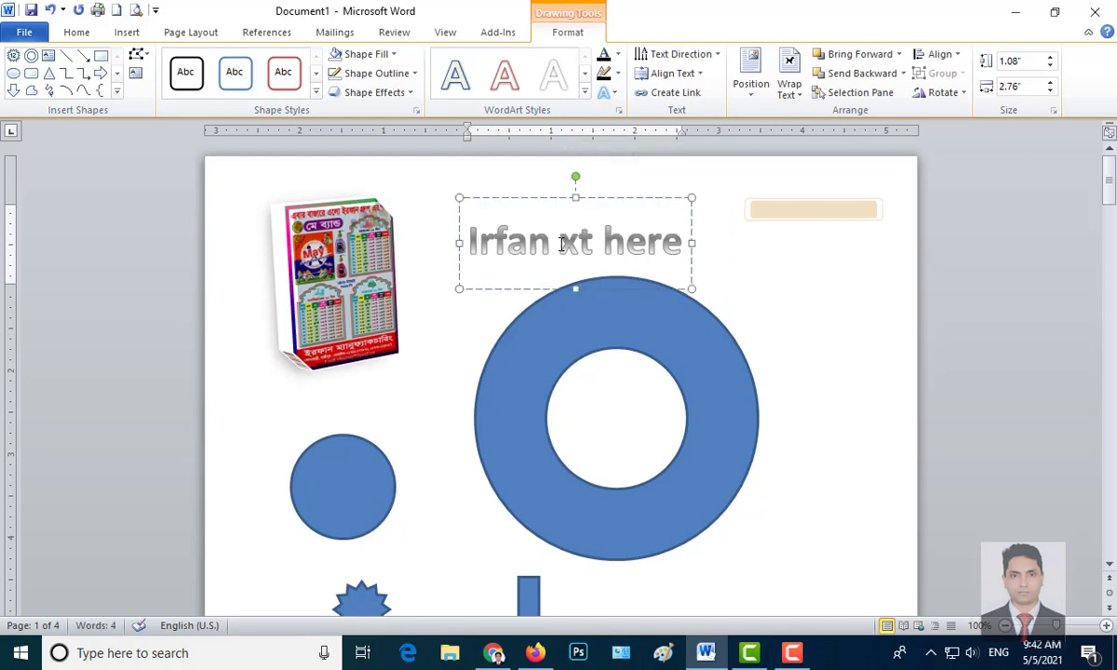
key("BackSpace")
key("BackSpace")
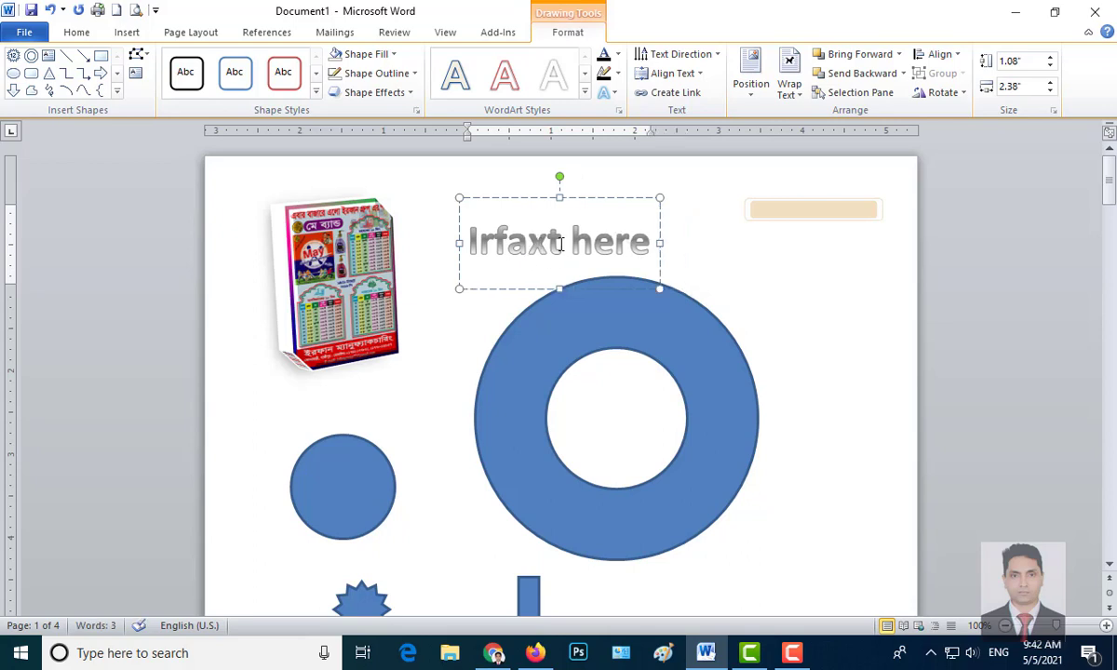
type("n")
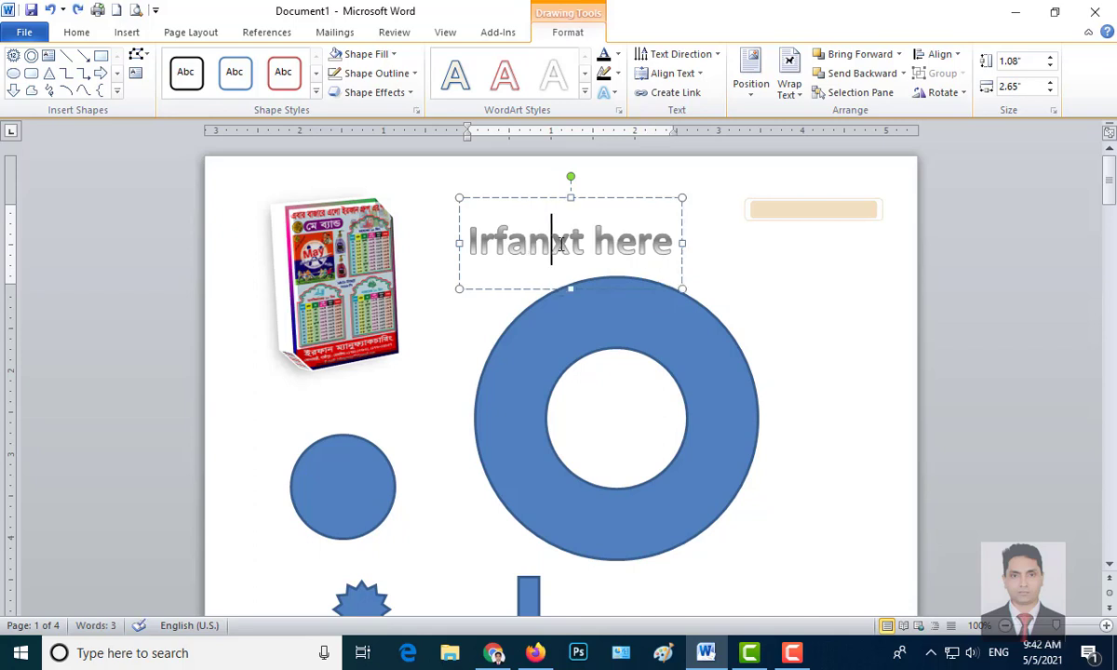
key("Delete")
key("Delete")
key("Delete")
key("Delete")
key("Delete")
key("Delete")
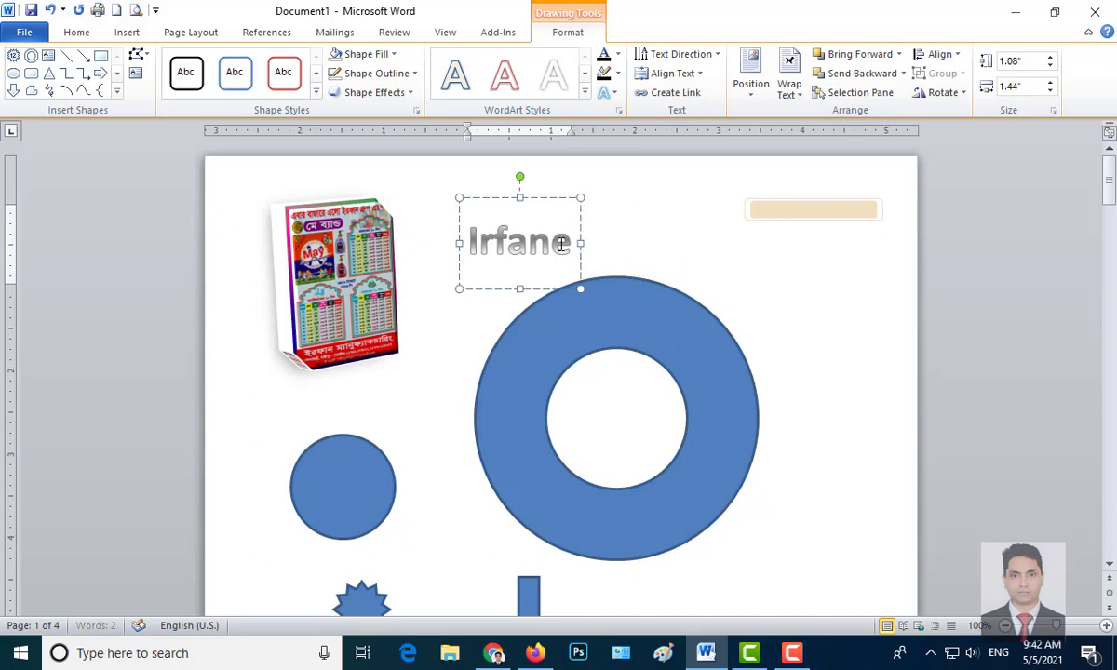
key("Delete")
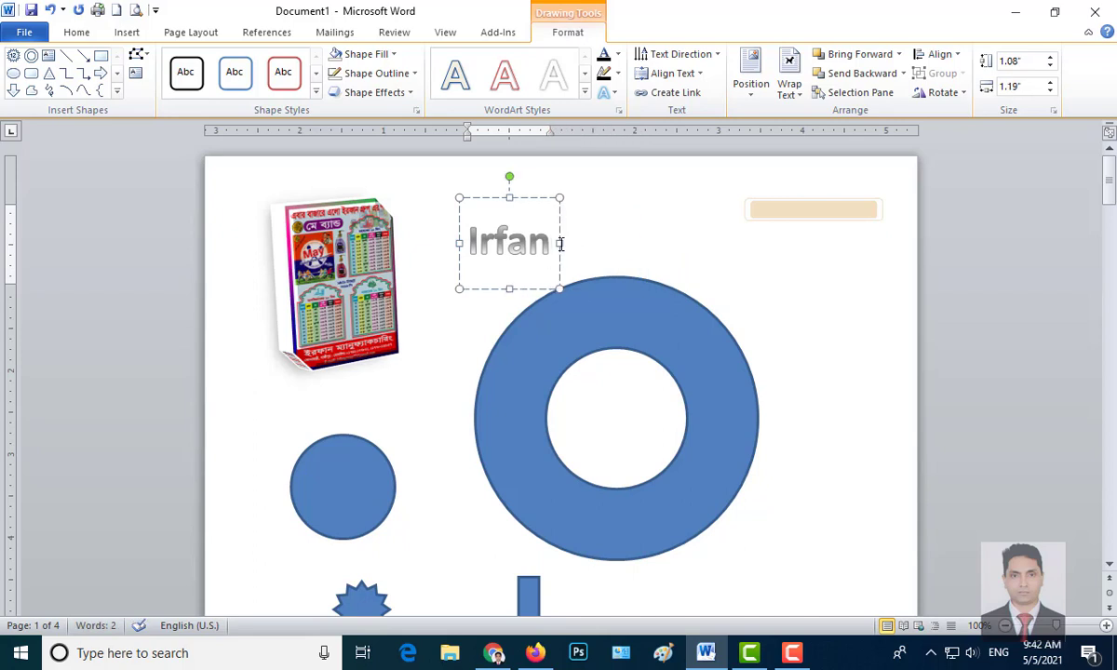
type("Manuf")
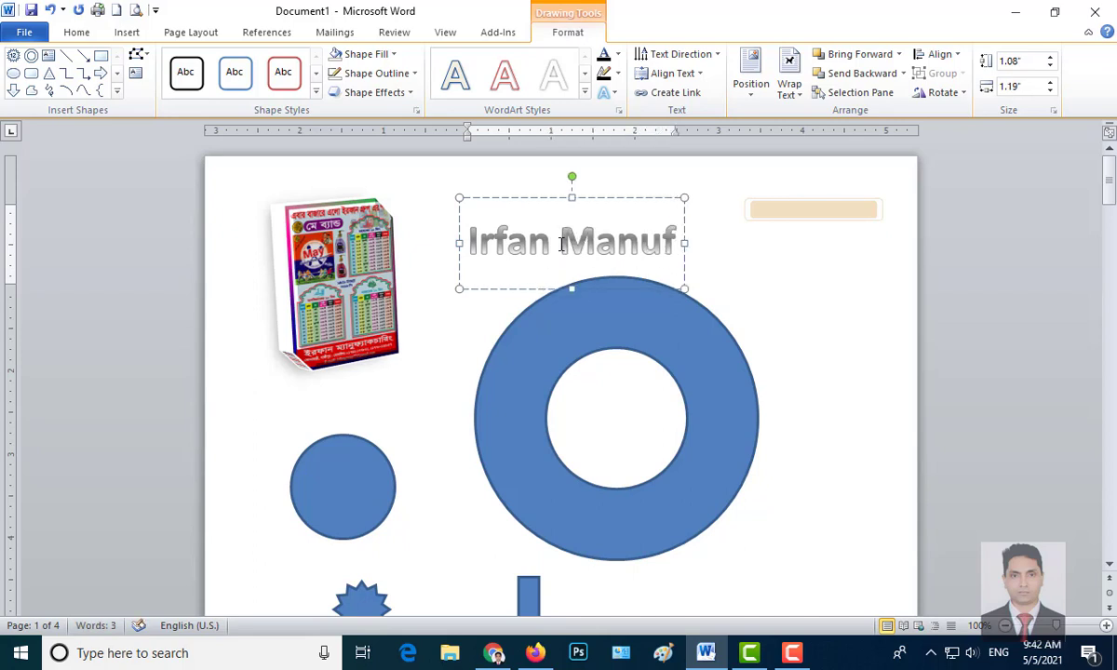
type("acturing")
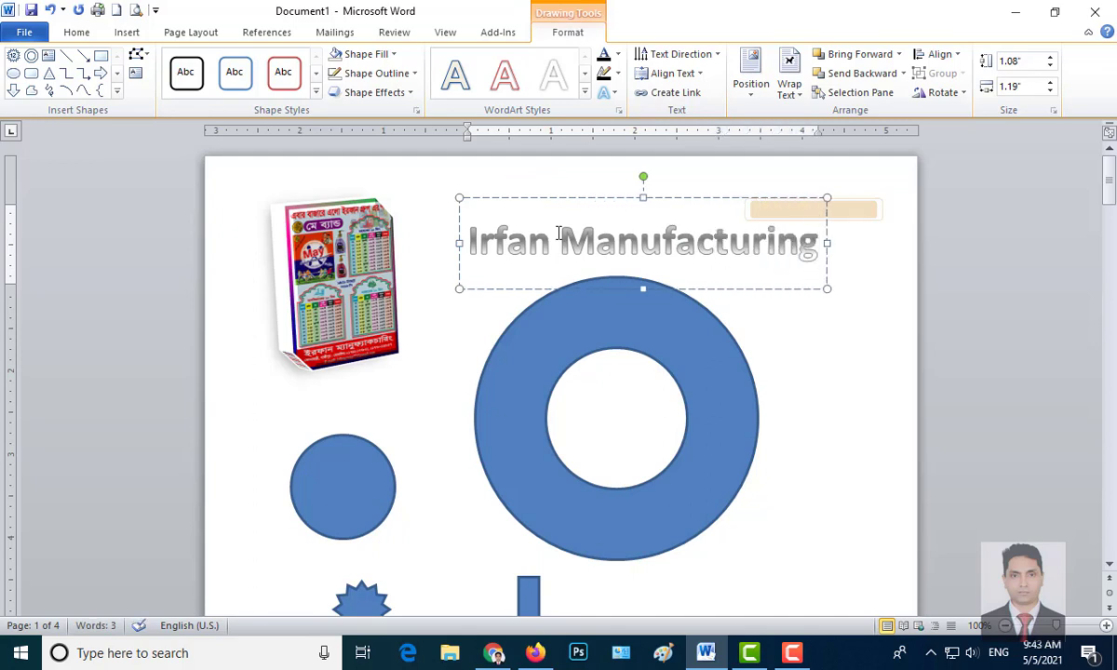
- Set the 'Irfan Manufacturing' WordArt to In Front of Text wrapping and apply a darker WordArt style
left_click(794, 379)
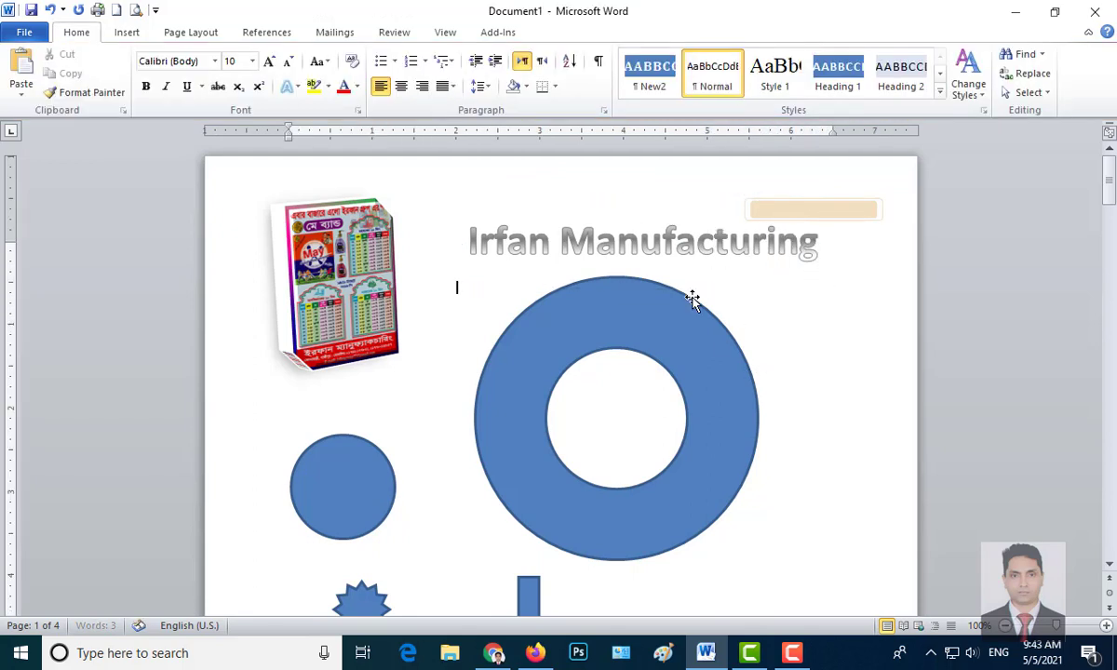
left_click(676, 242)
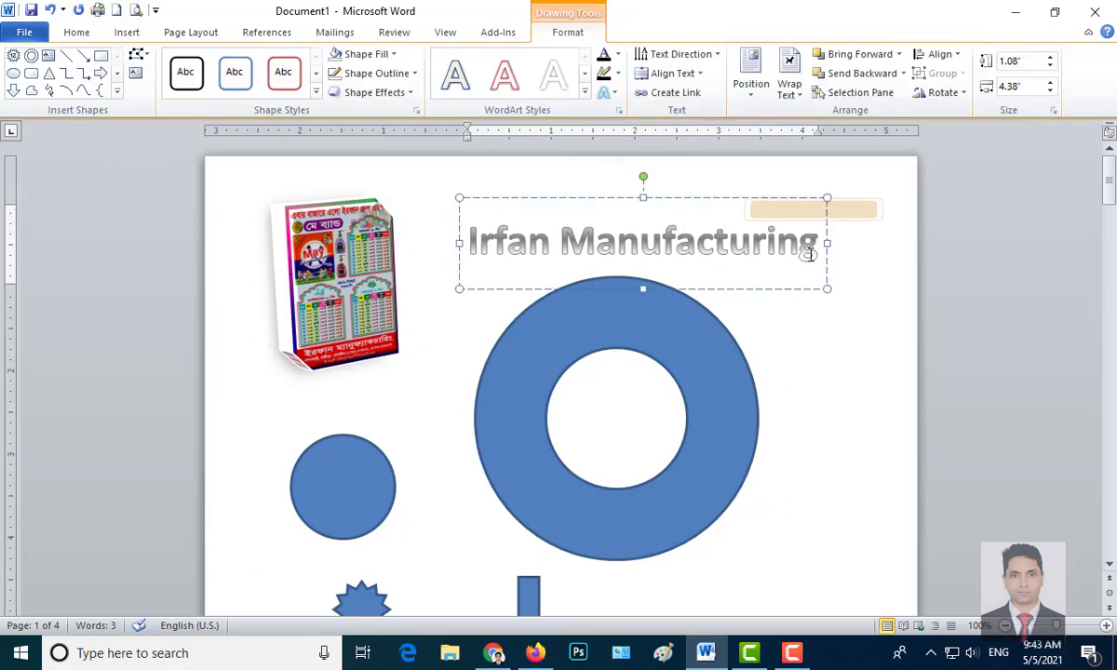
left_click_drag(818, 246, 449, 242)
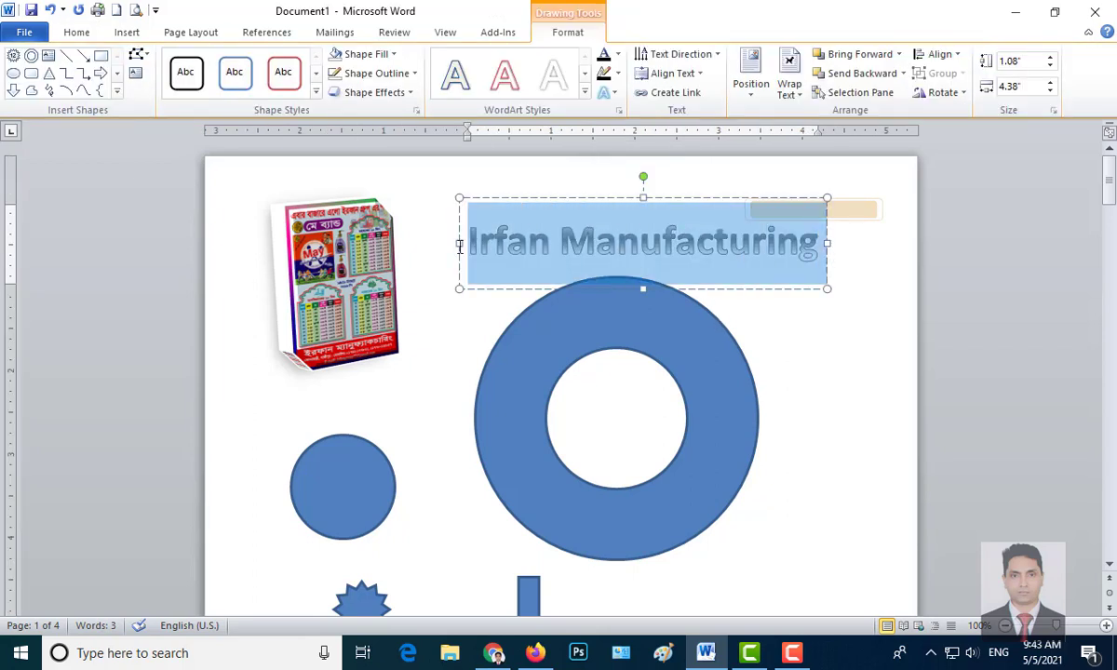
left_click(798, 93)
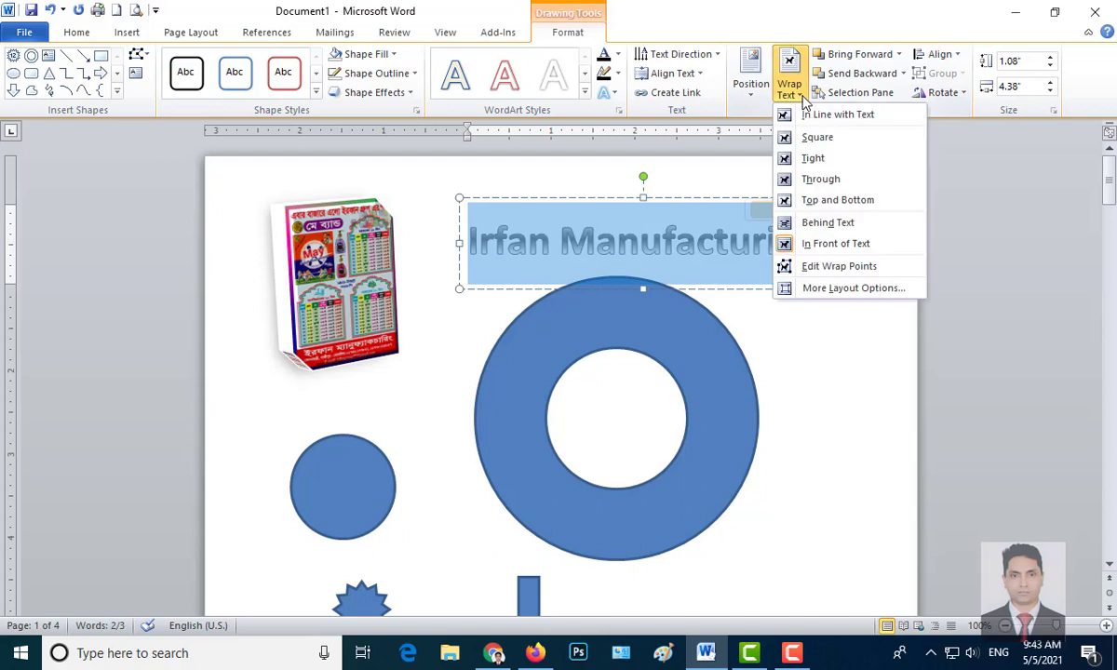
left_click(830, 243)
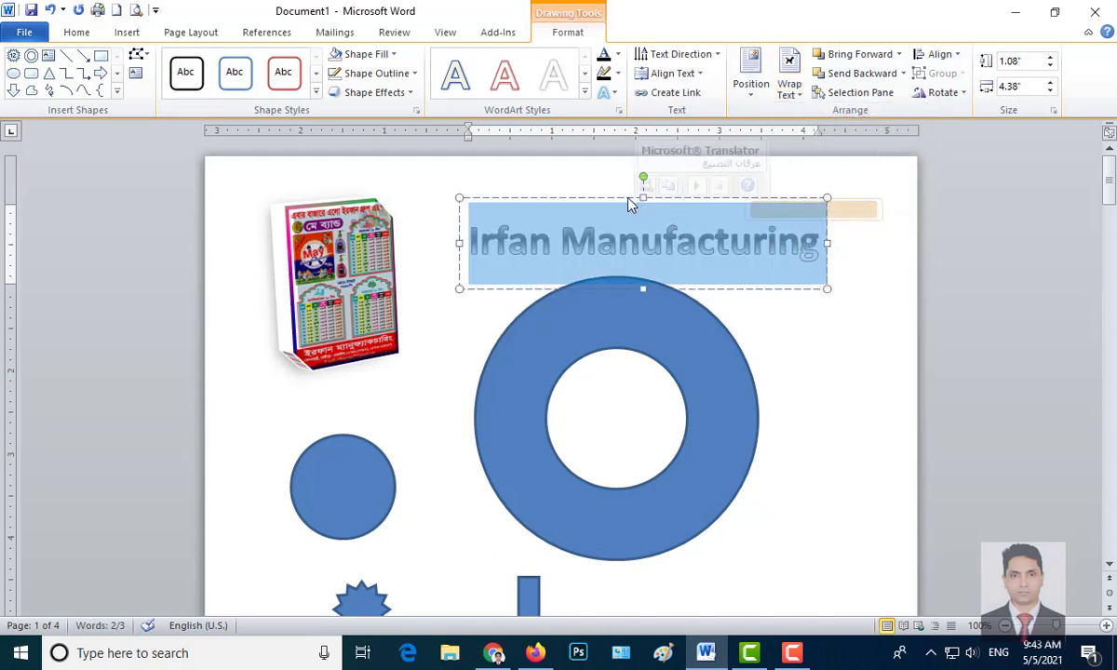
left_click(587, 94)
left_click(553, 220)
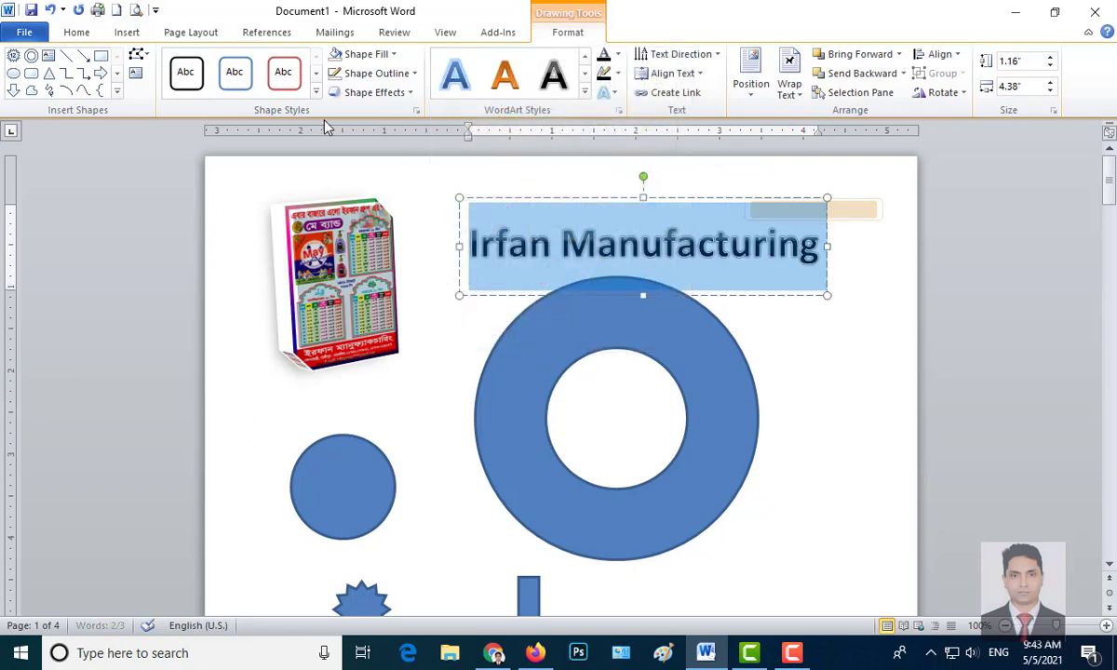
left_click(408, 96)
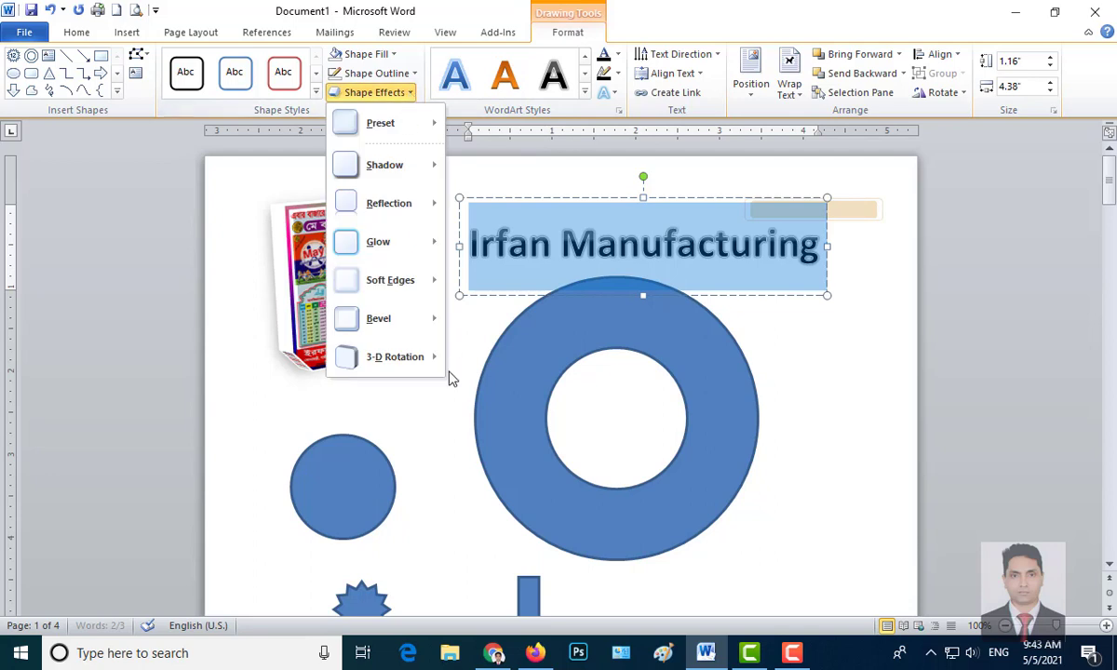
mouse_move(429, 363)
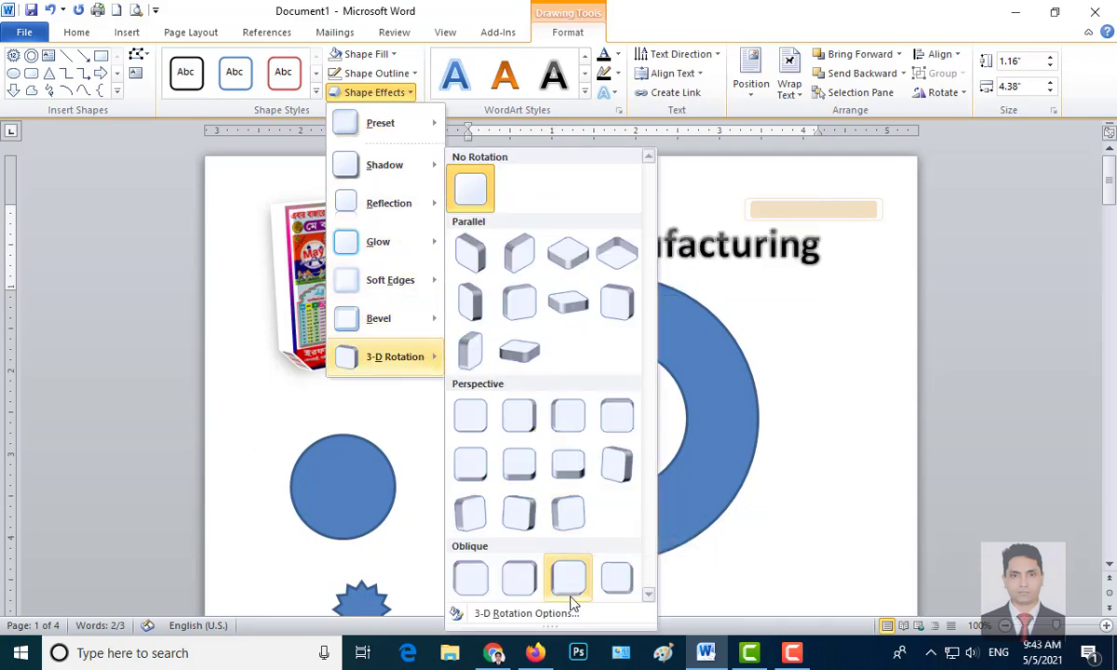
mouse_move(385, 166)
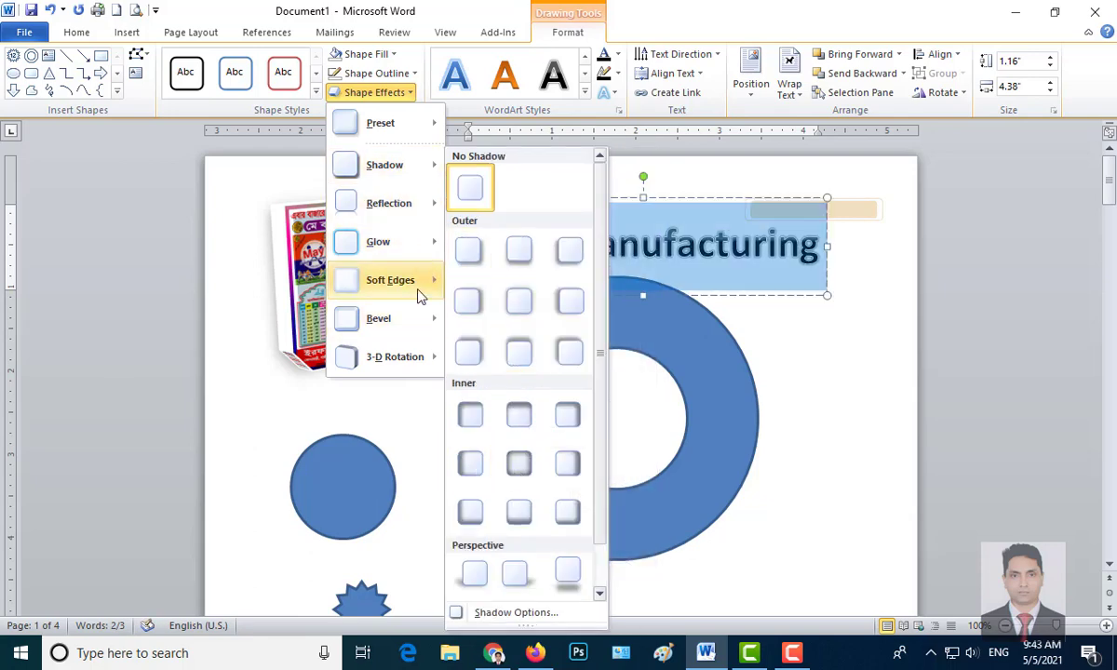
mouse_move(415, 286)
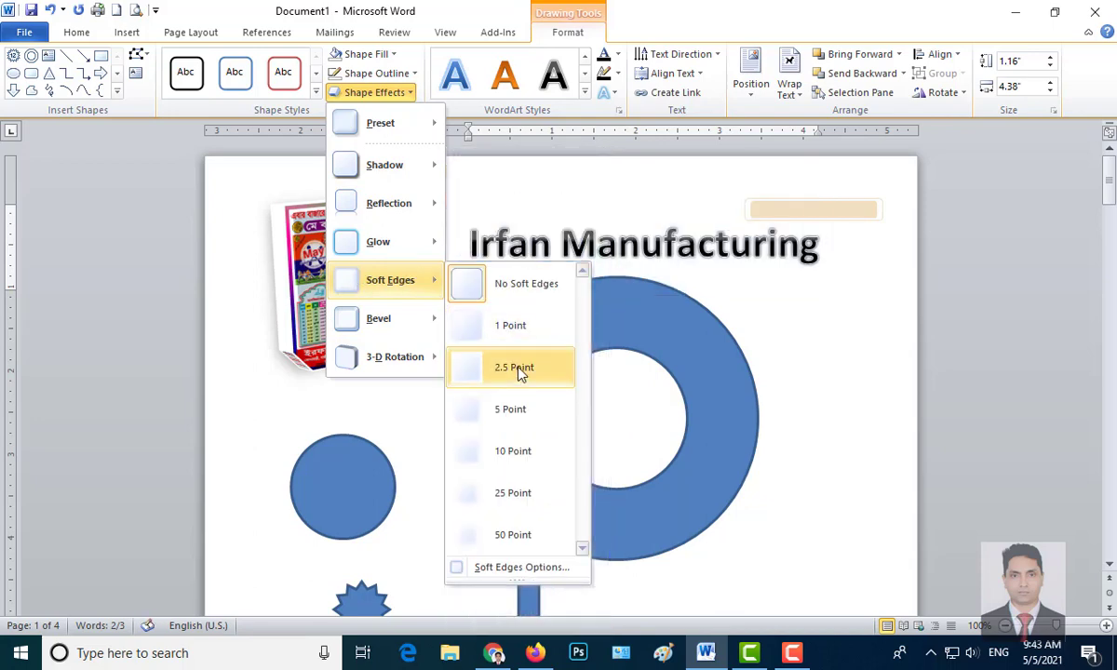
mouse_move(391, 123)
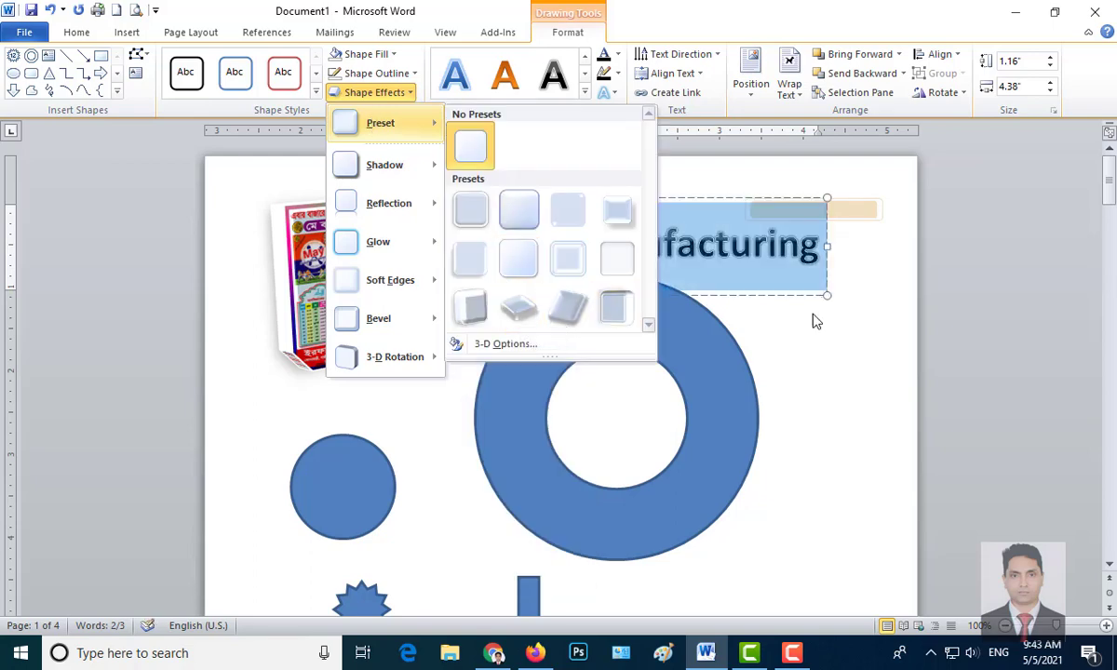
key("Escape")
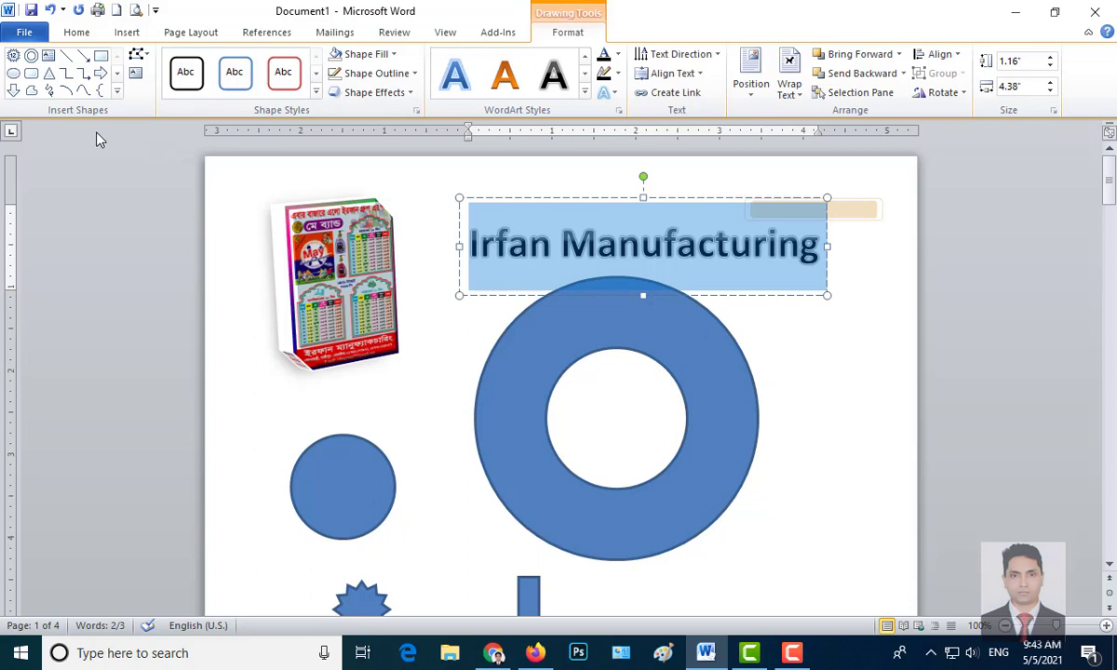
- Drag the 'Irfan Manufacturing' title down so it overlaps the donut's upper ring
left_click(316, 97)
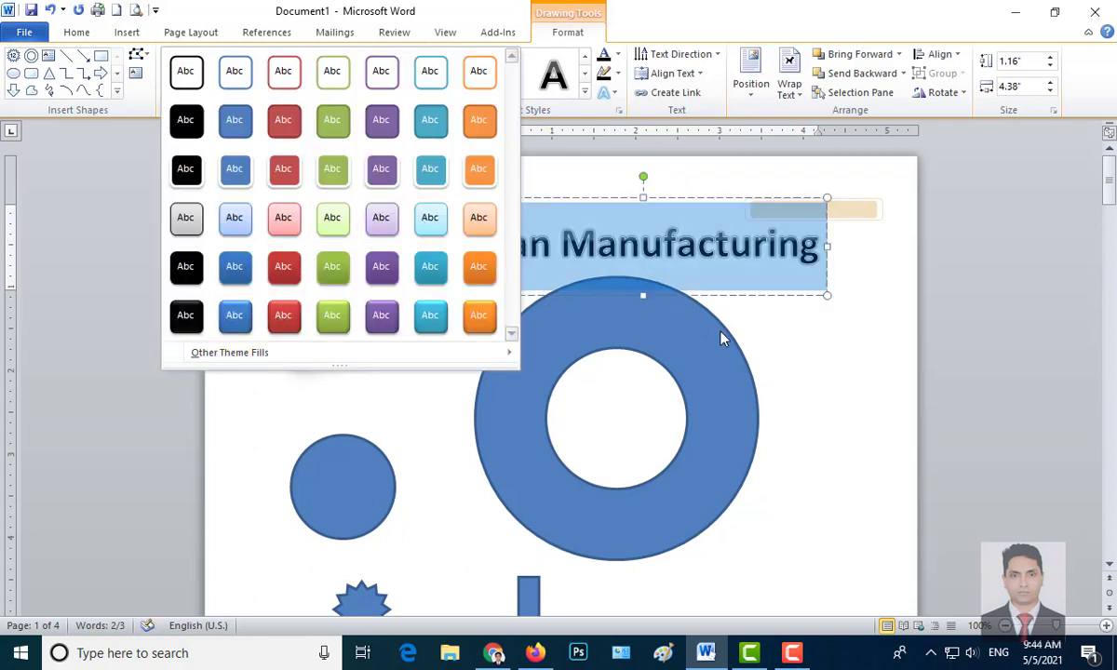
left_click(843, 360)
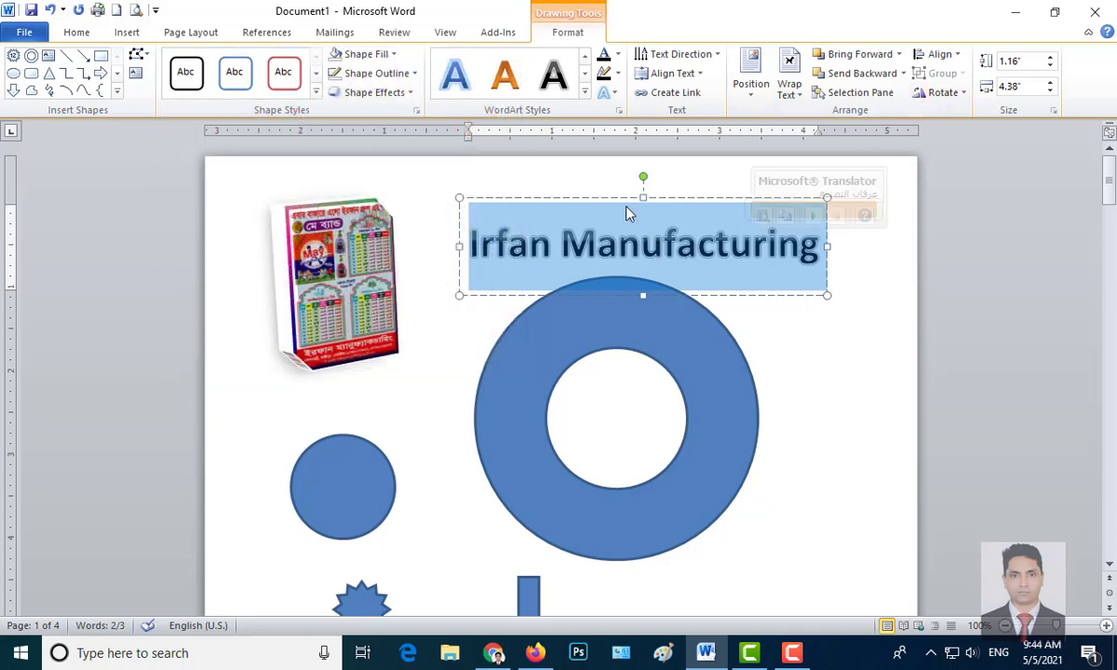
left_click_drag(618, 199, 611, 302)
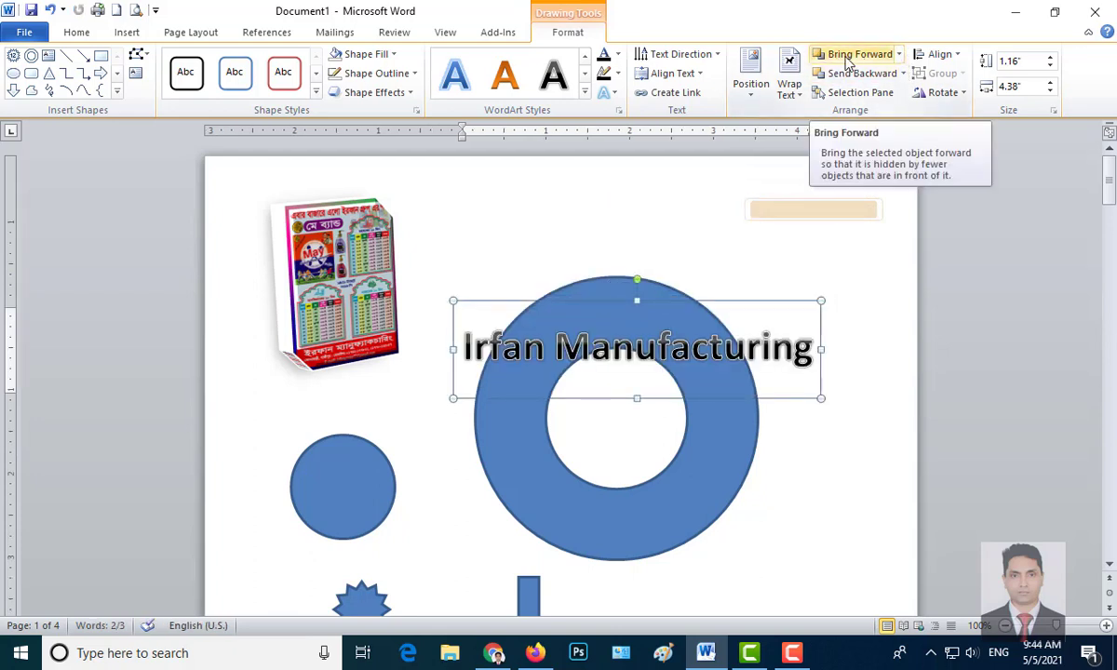
- Send the title to back, bring it forward in front of the donut, and show Position presets
left_click(902, 74)
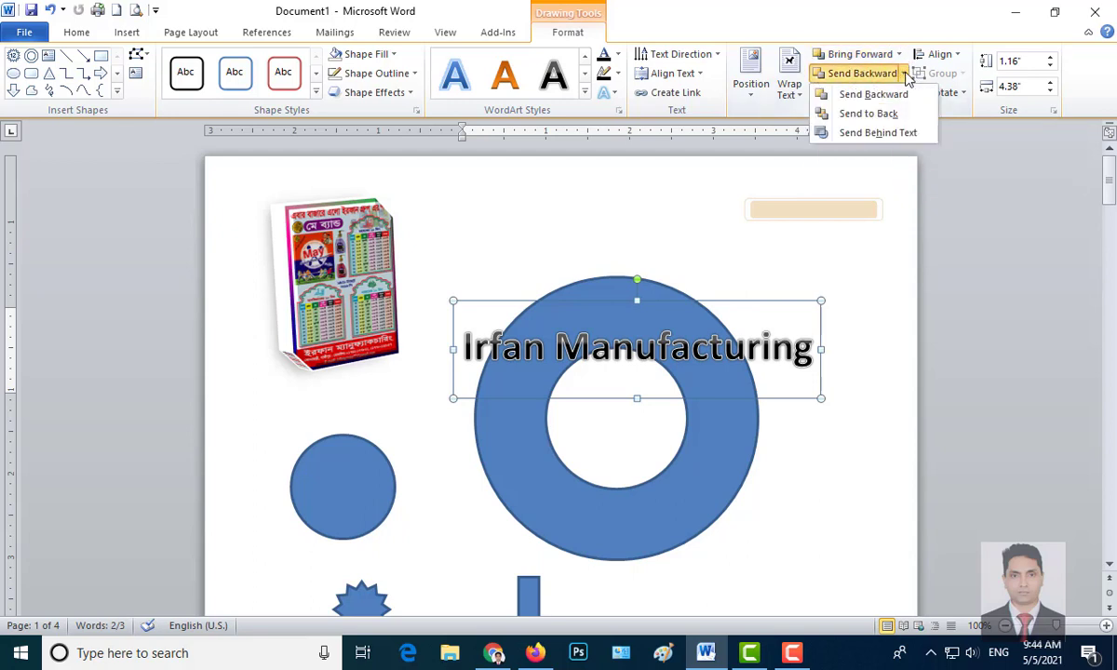
left_click(869, 113)
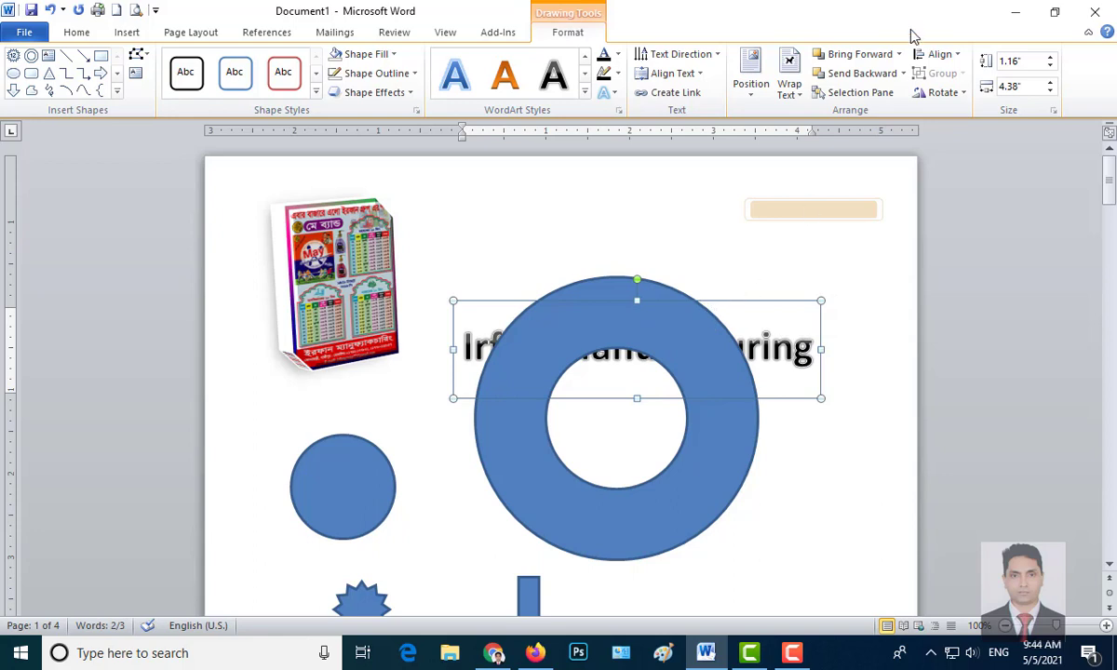
left_click(905, 74)
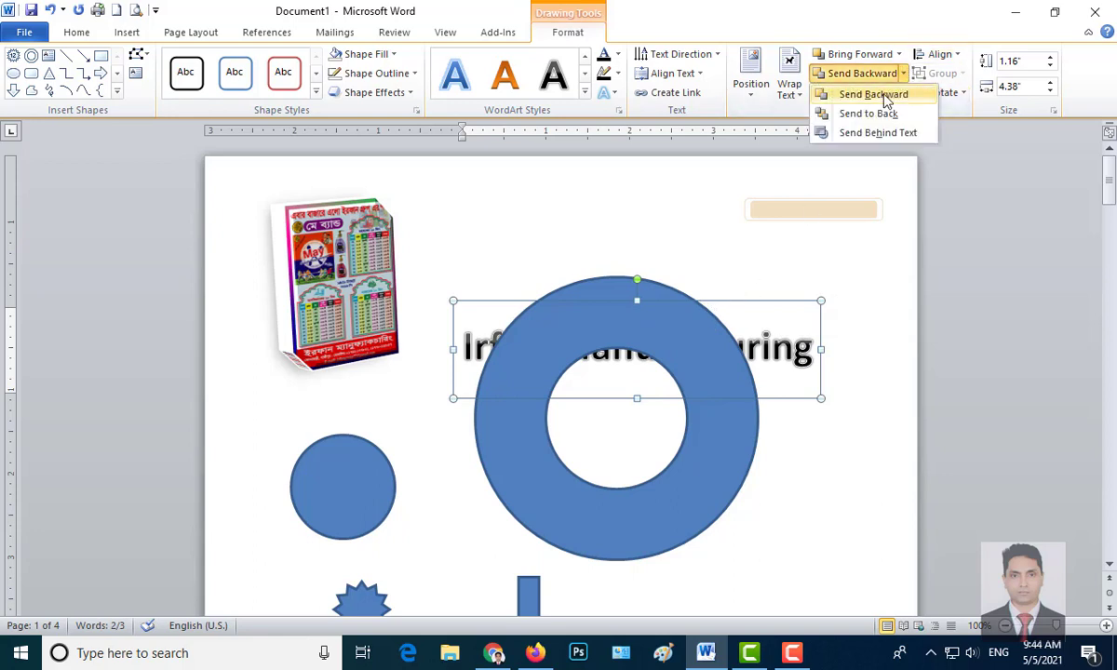
left_click(870, 60)
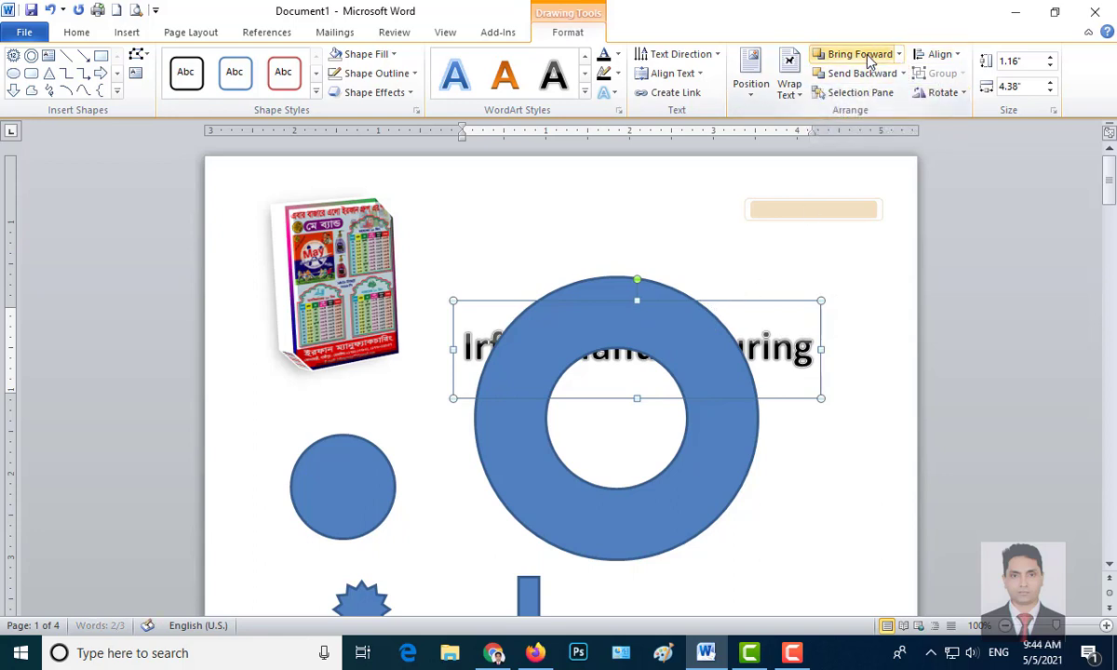
left_click(868, 58)
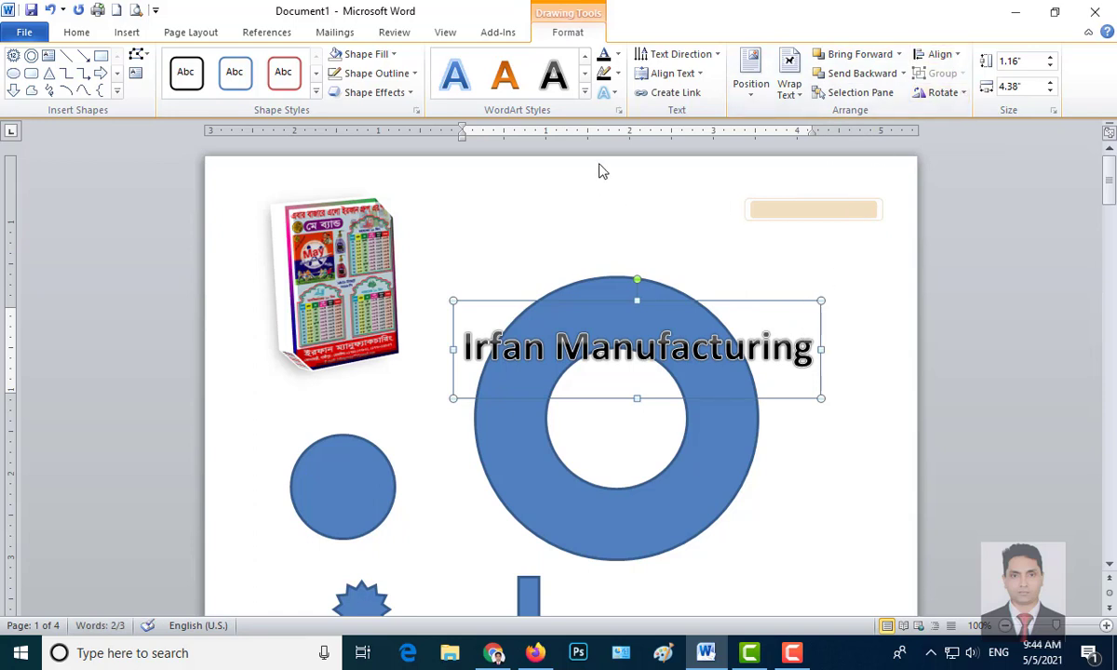
left_click(753, 102)
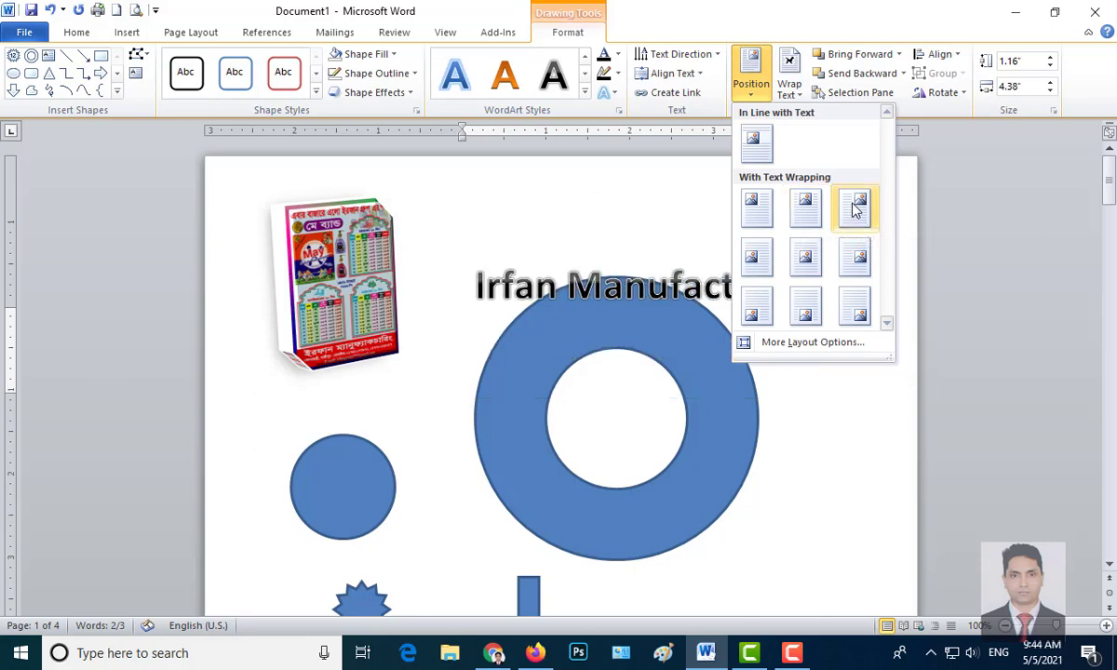
left_click(812, 342)
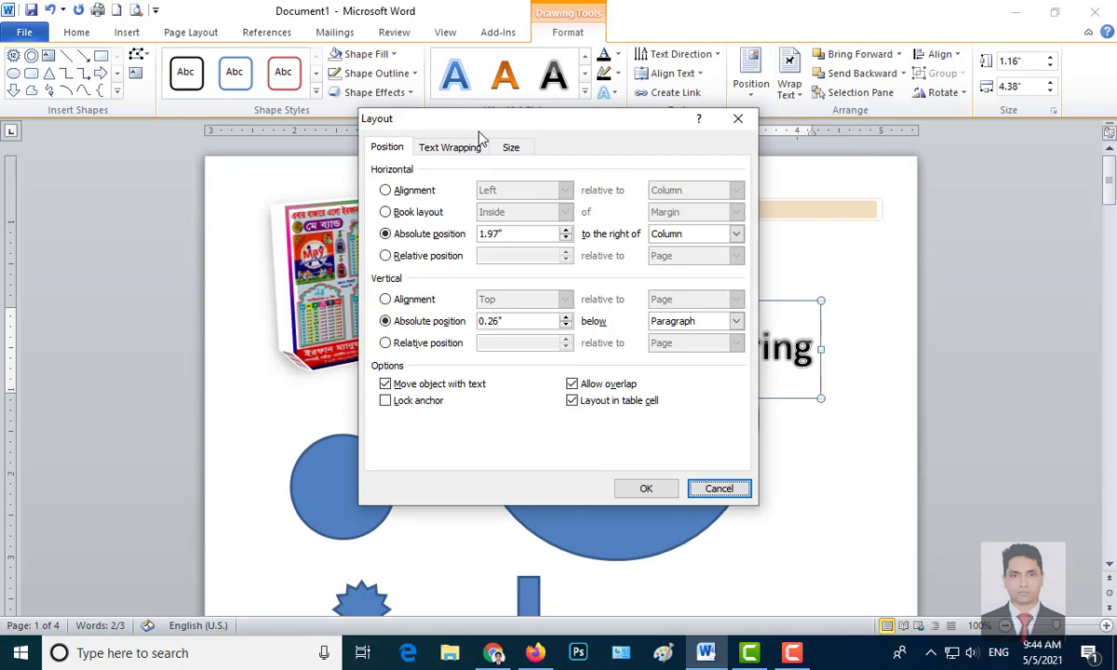
left_click_drag(544, 122, 755, 110)
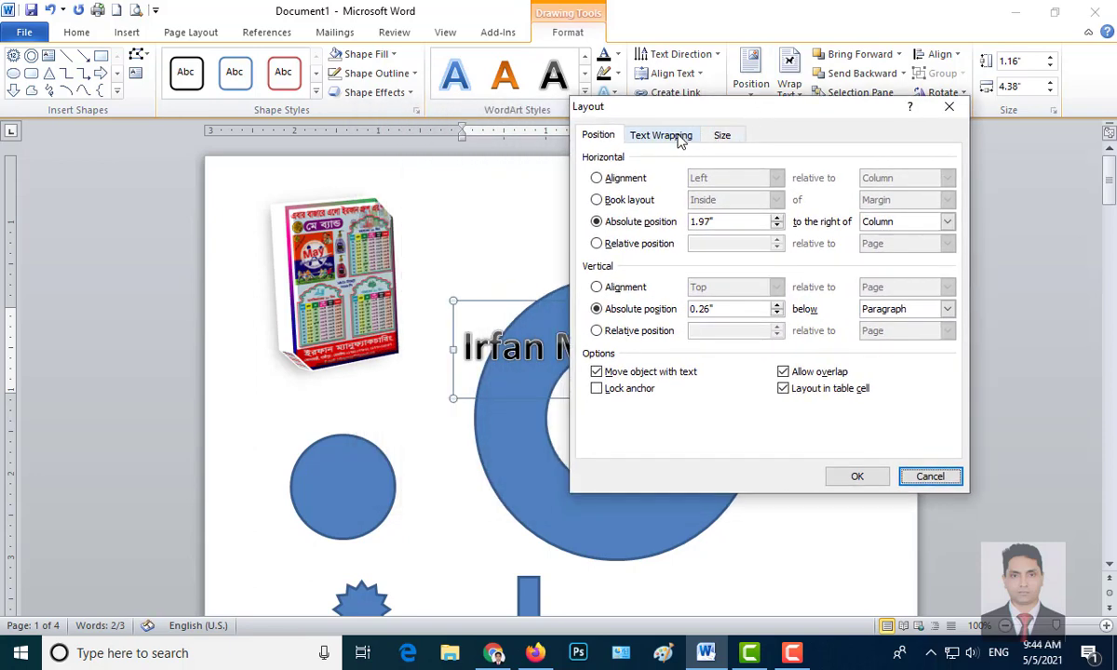
left_click(675, 135)
left_click(601, 137)
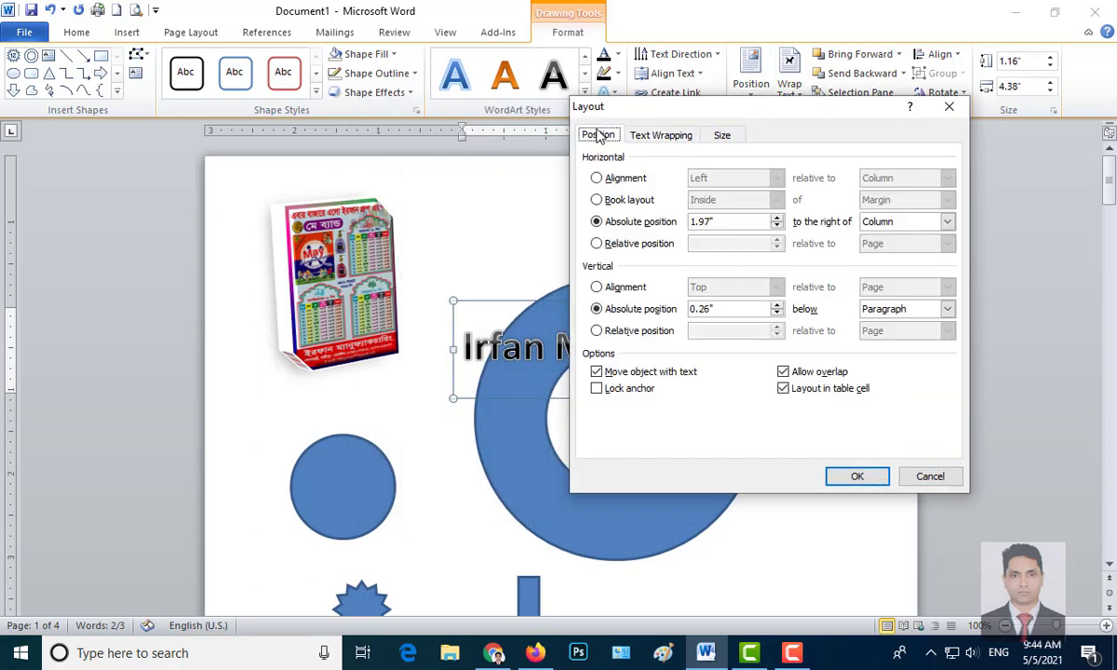
left_click(726, 137)
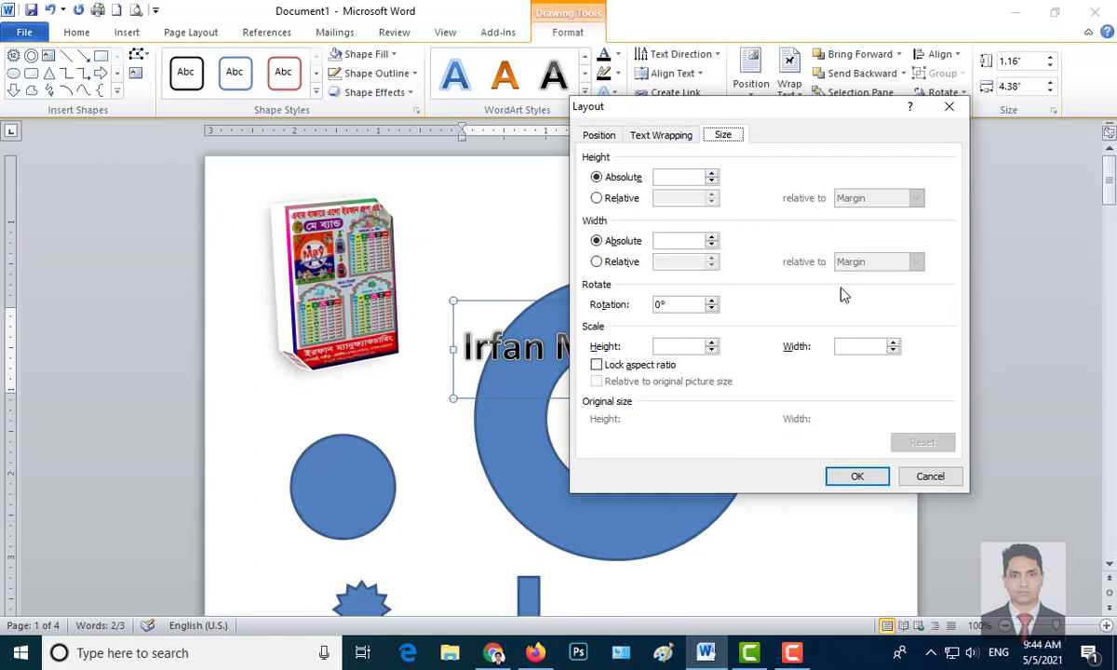
left_click(950, 109)
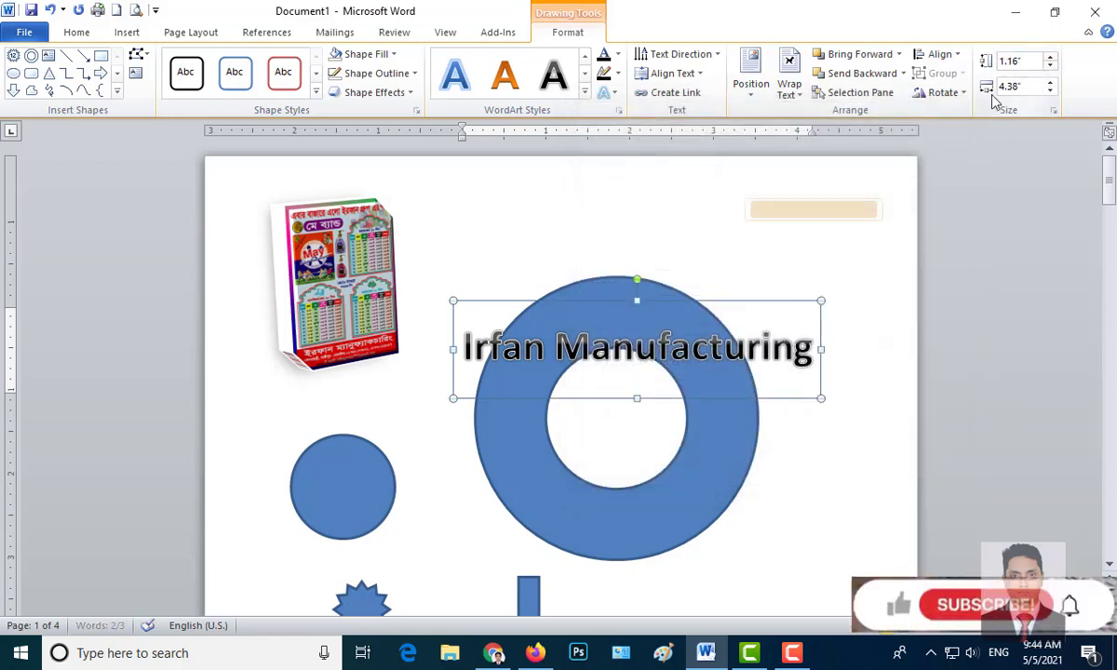
- Resize the WordArt title box to 1.1" high and 4.4" wide
left_click(1050, 65)
left_click(1050, 65)
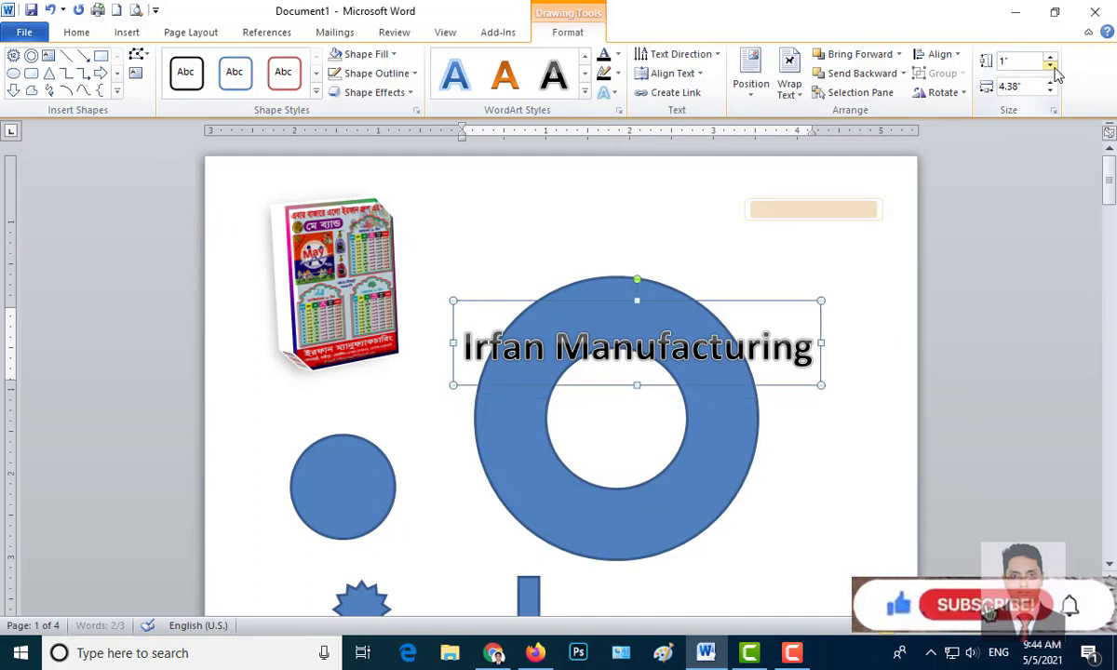
left_click(1050, 65)
left_click(1050, 65)
left_click(1050, 65)
left_click(1049, 59)
left_click(1049, 59)
left_click(1049, 59)
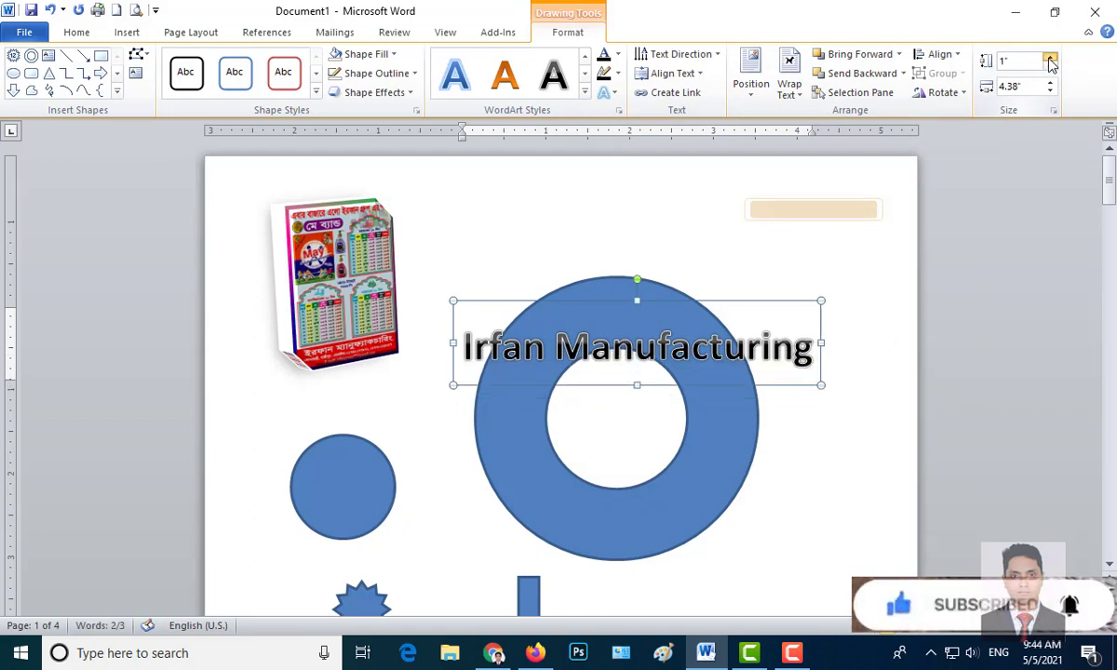
left_click(1049, 58)
left_click(1050, 91)
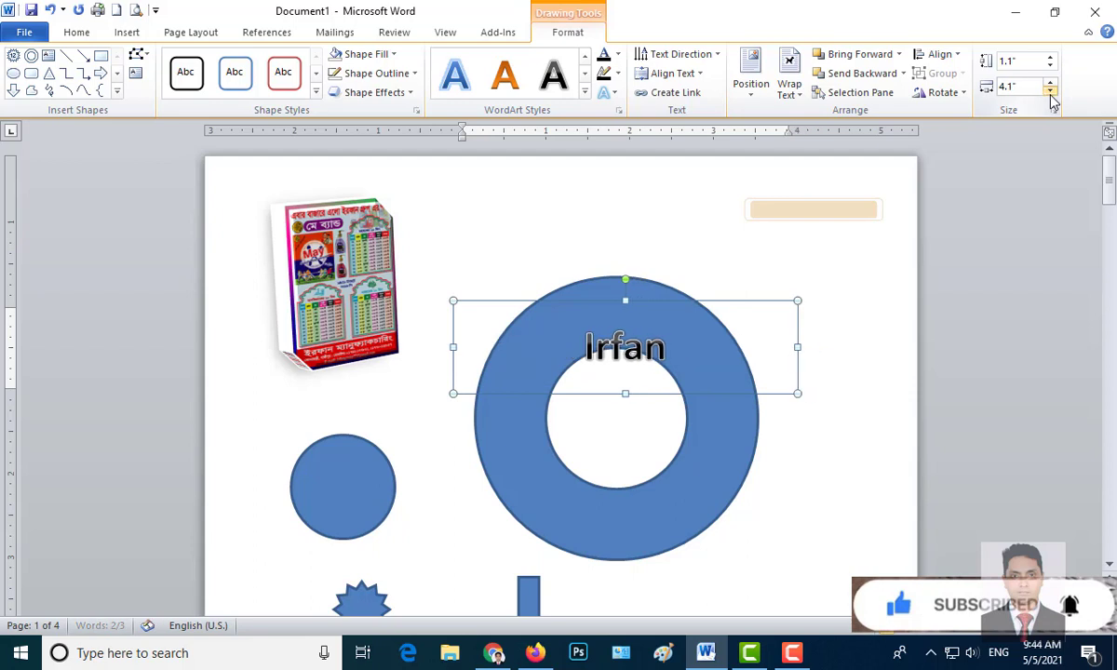
left_click(1050, 90)
left_click(1050, 83)
left_click(1050, 83)
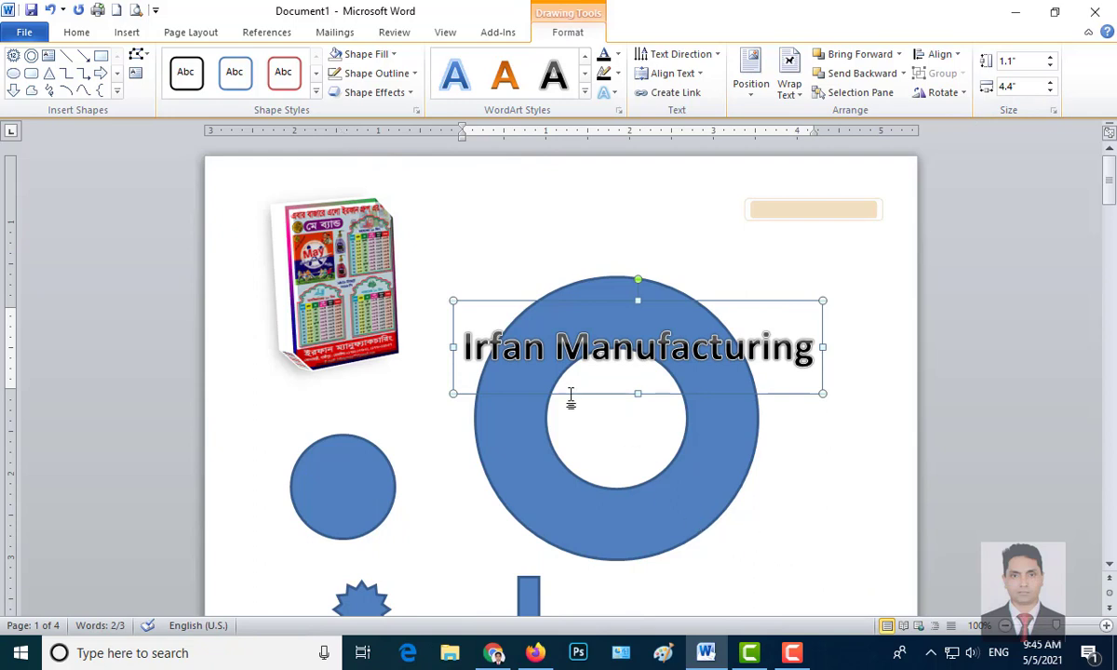
left_click(76, 32)
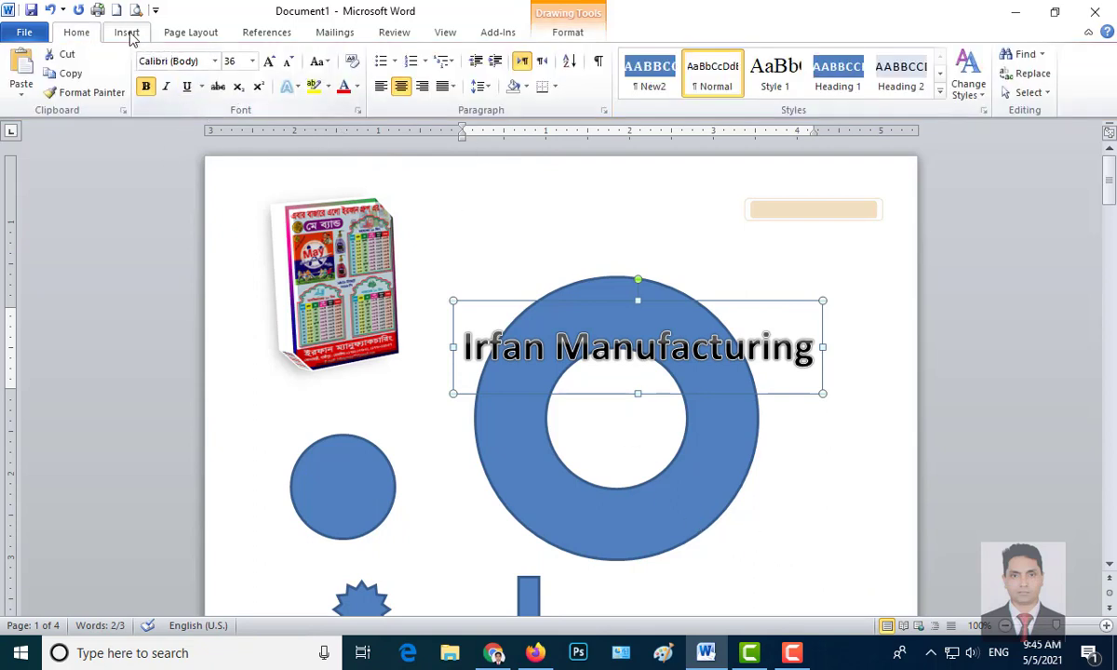
- Open the File Info page showing 4 pages and the title 'Irfan Manufacturing'
left_click(125, 33)
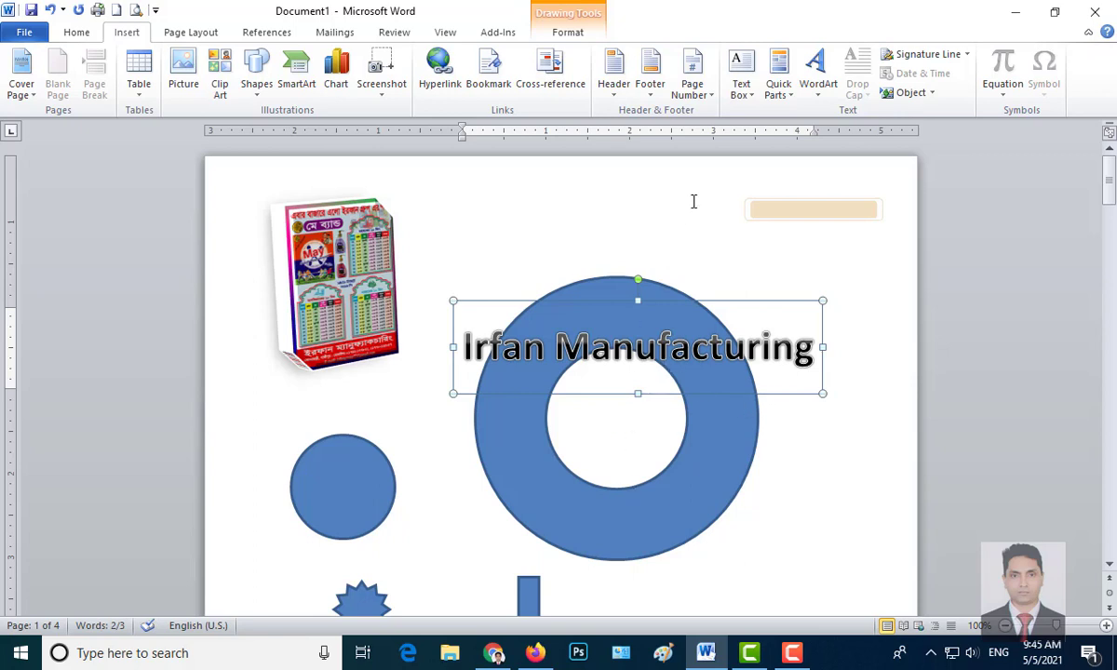
left_click(566, 33)
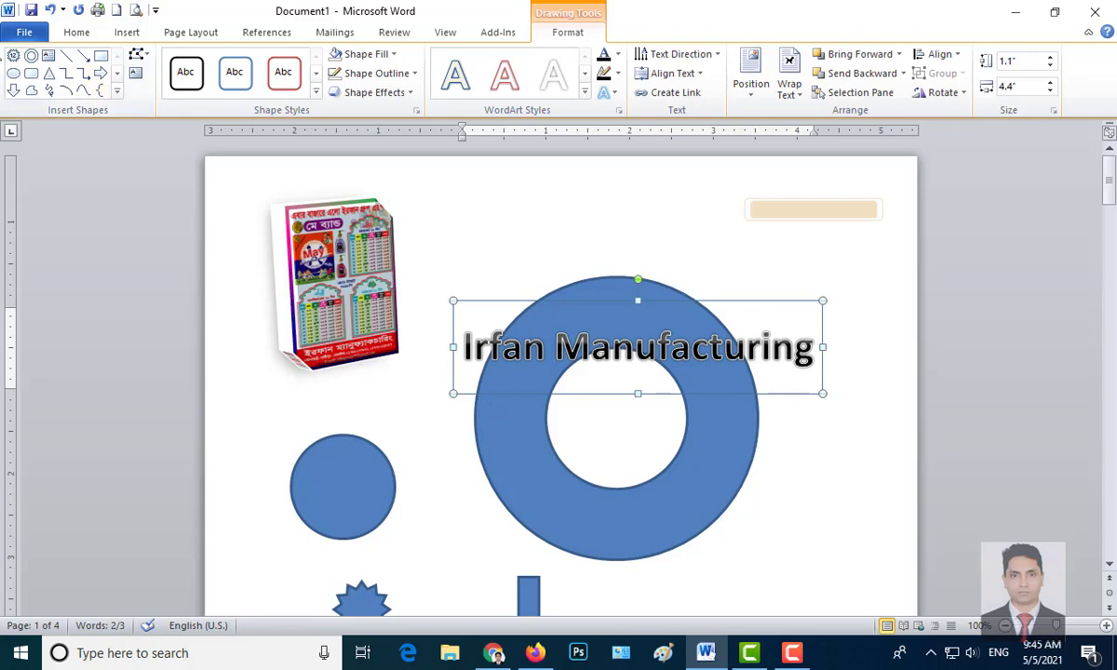
left_click(24, 34)
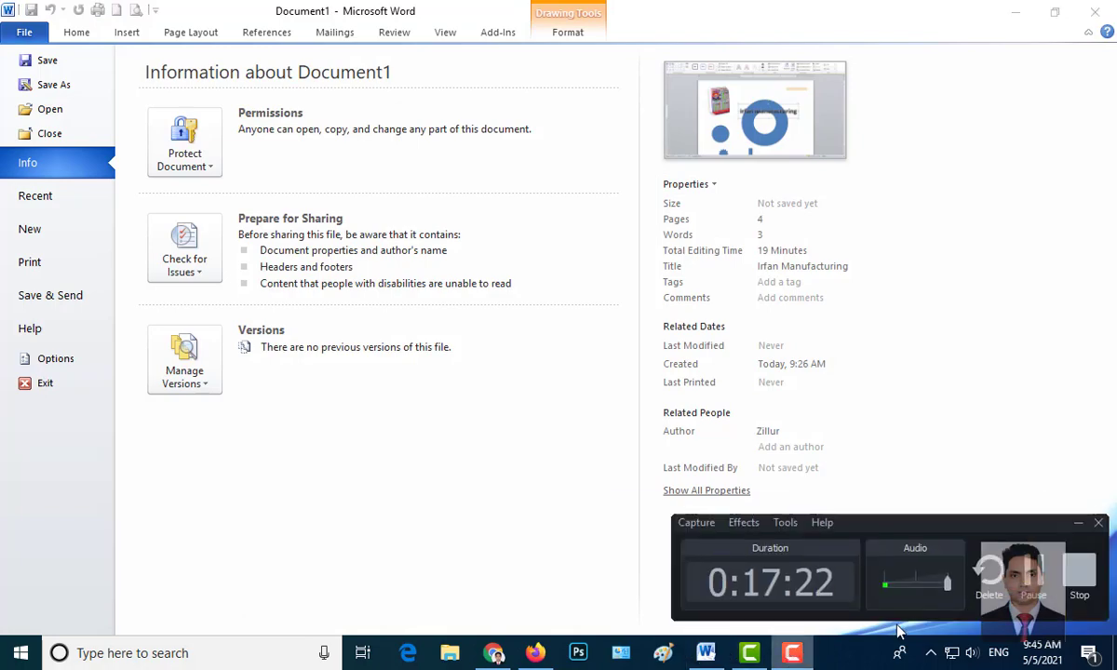